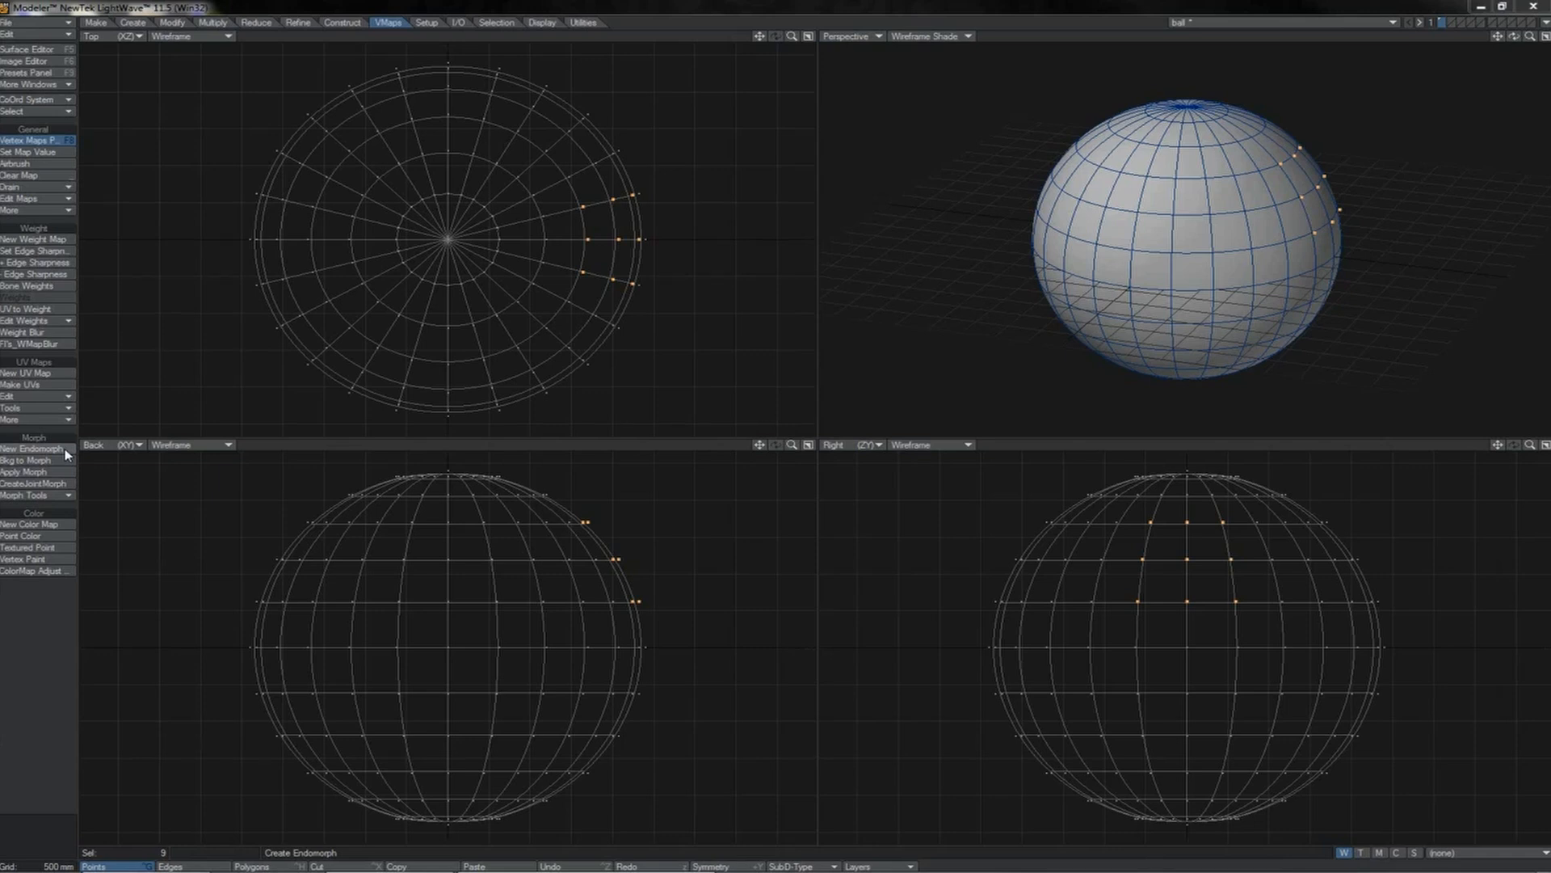
- Create a relative endomorph named Morph and pull the nine selected points outward and upward from the ball, then deselect them
click(65, 448)
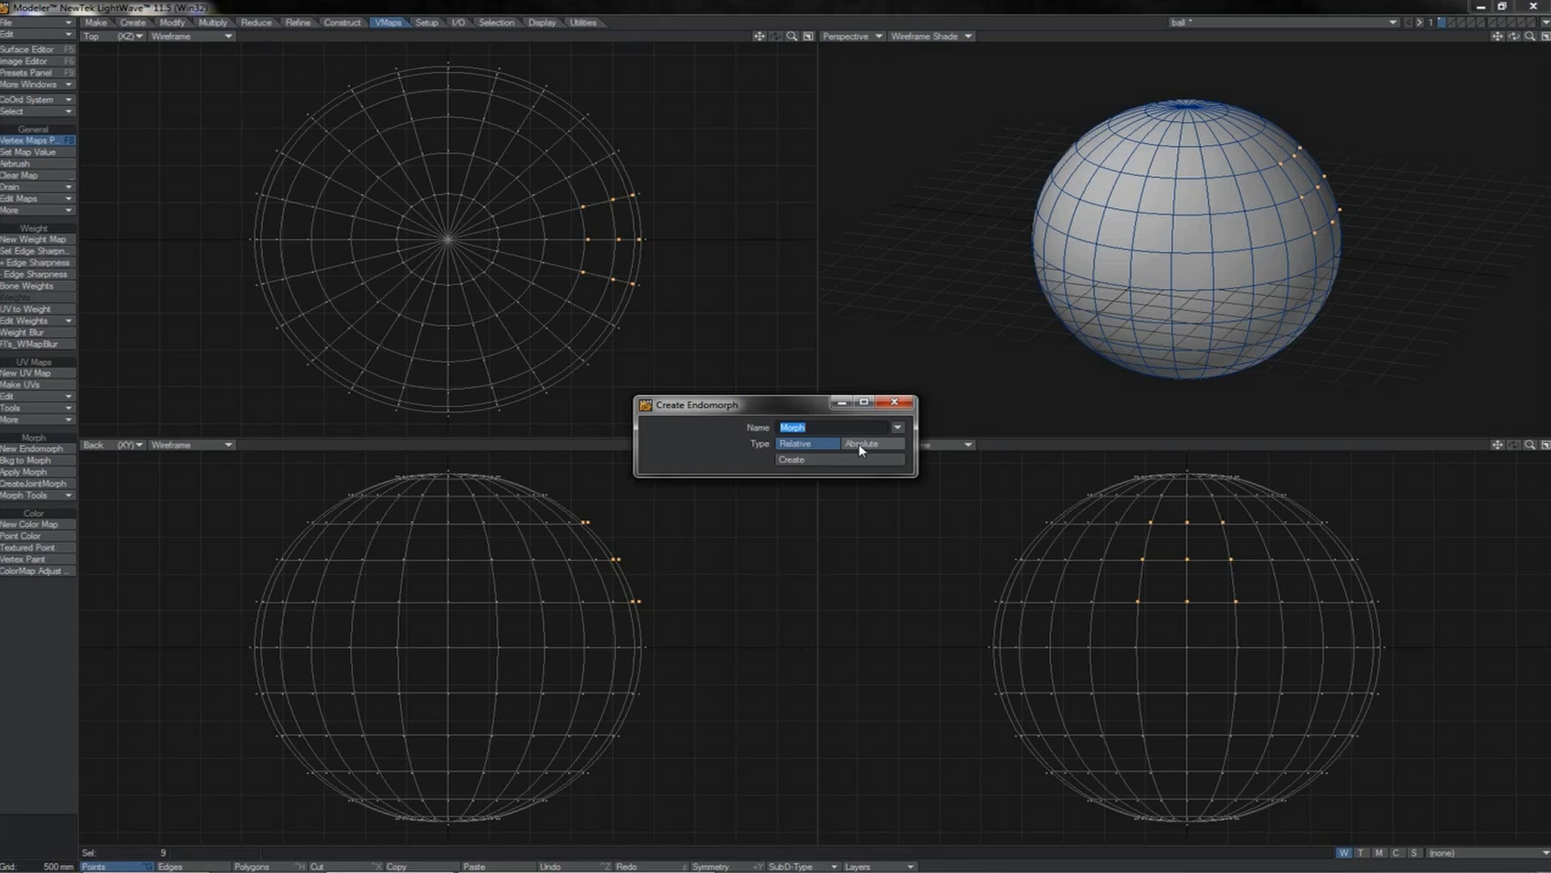
click(814, 465)
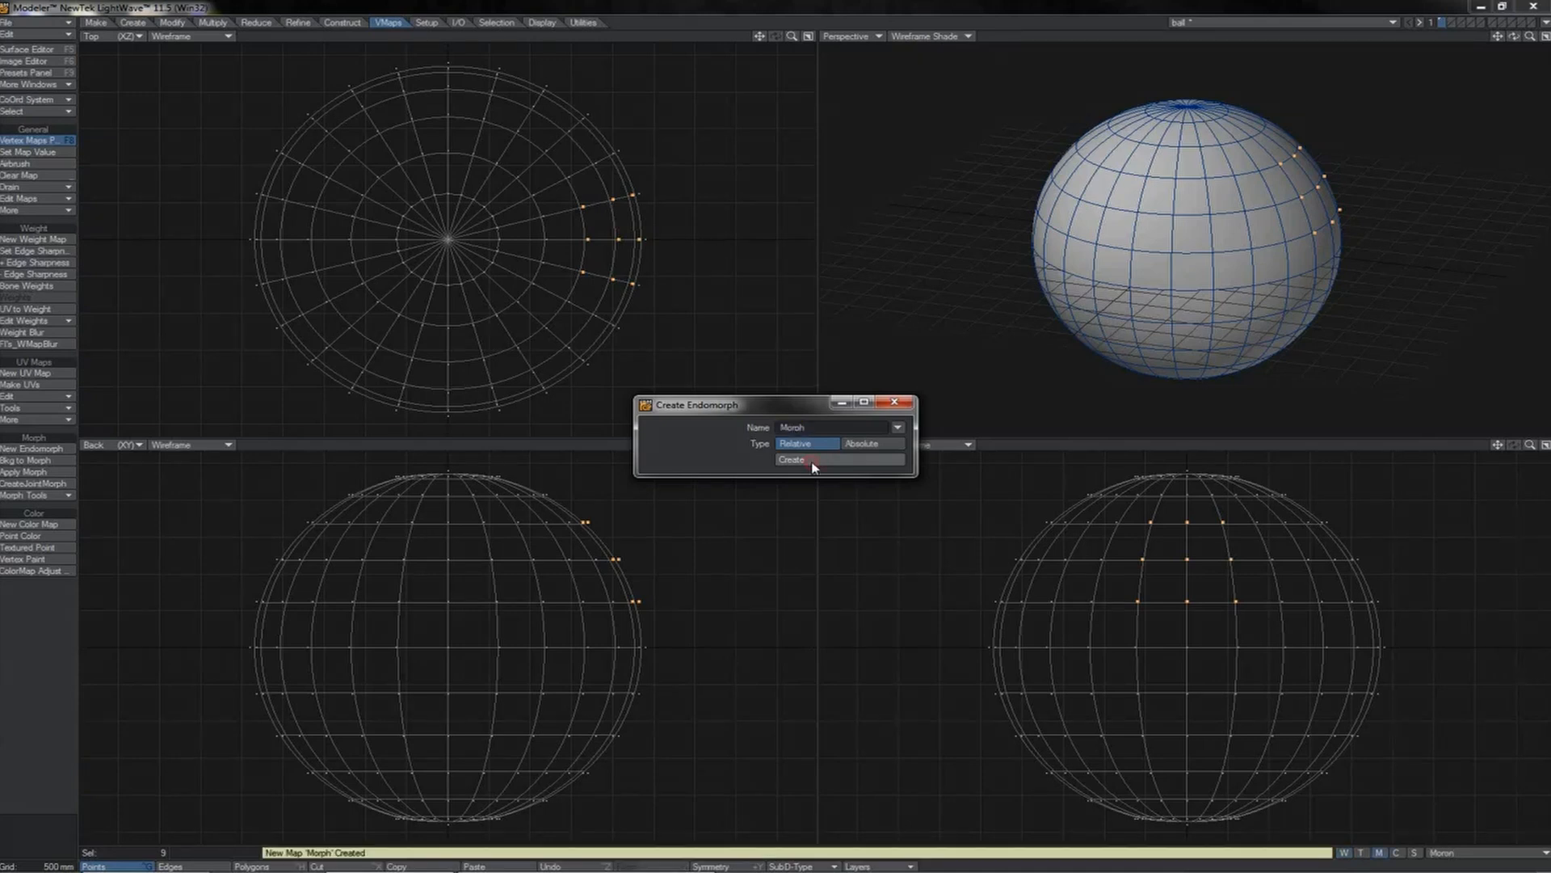
click(894, 402)
drag(655, 556, 760, 512)
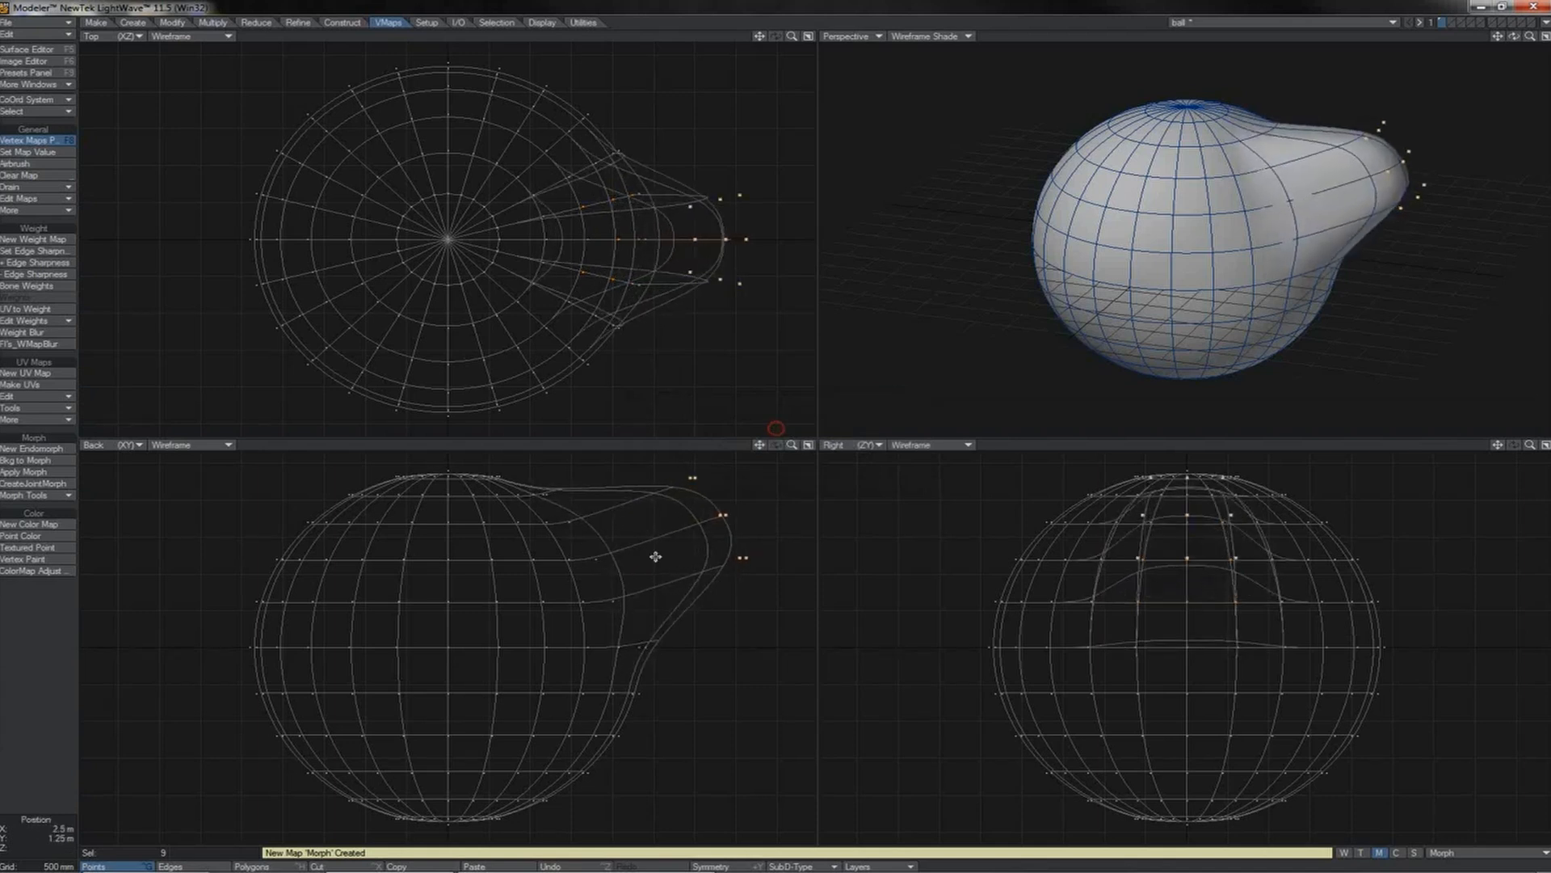
click(996, 34)
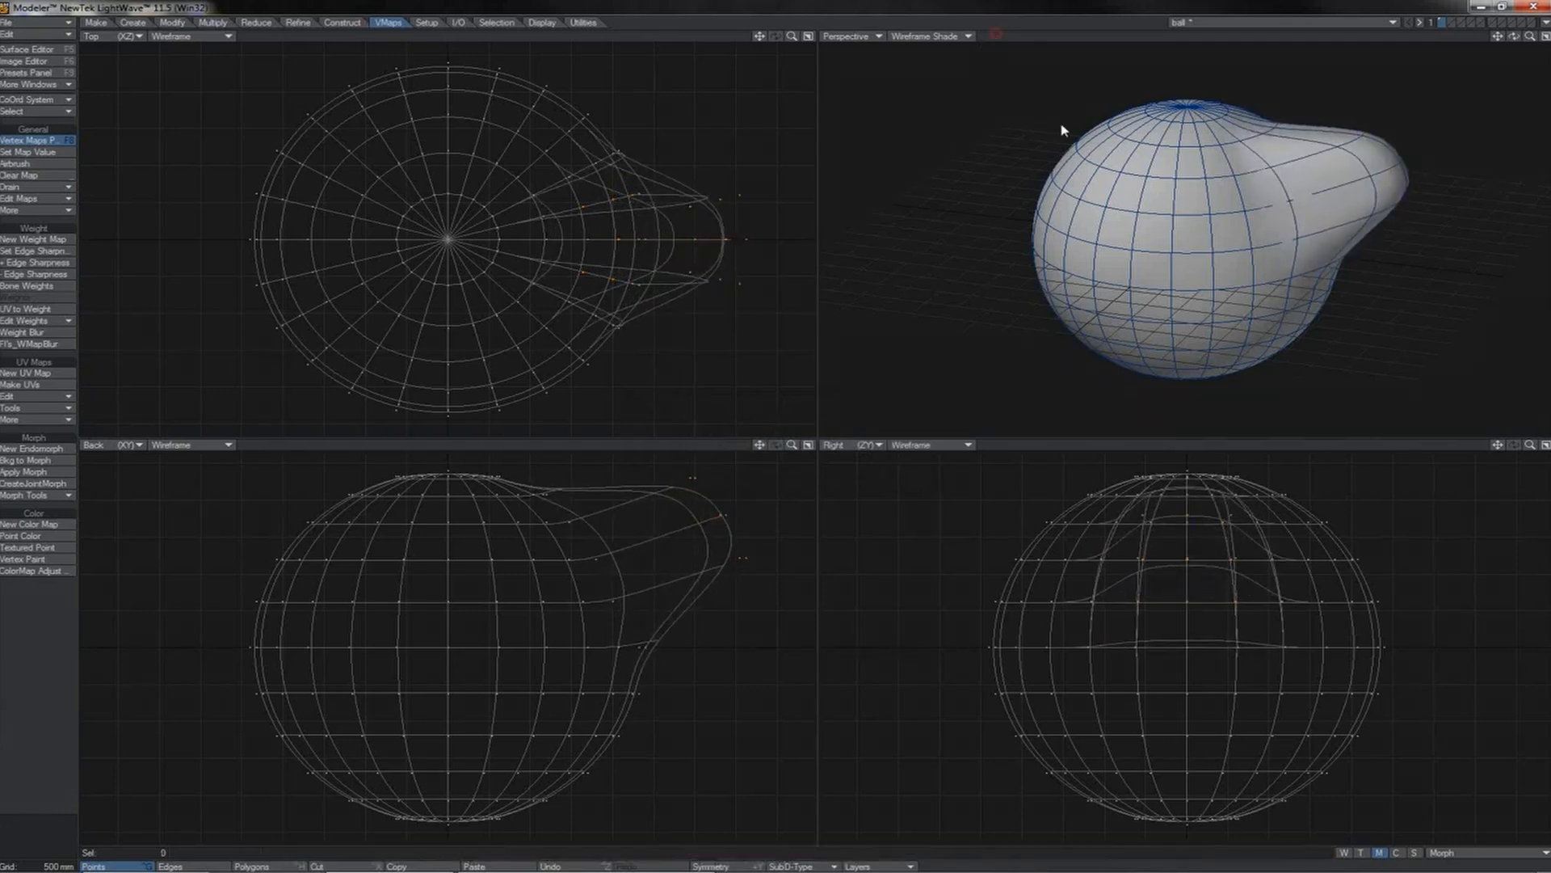
- Switch the active morph map of the ball to (base)
click(1481, 853)
click(1481, 853)
click(1477, 840)
click(1477, 853)
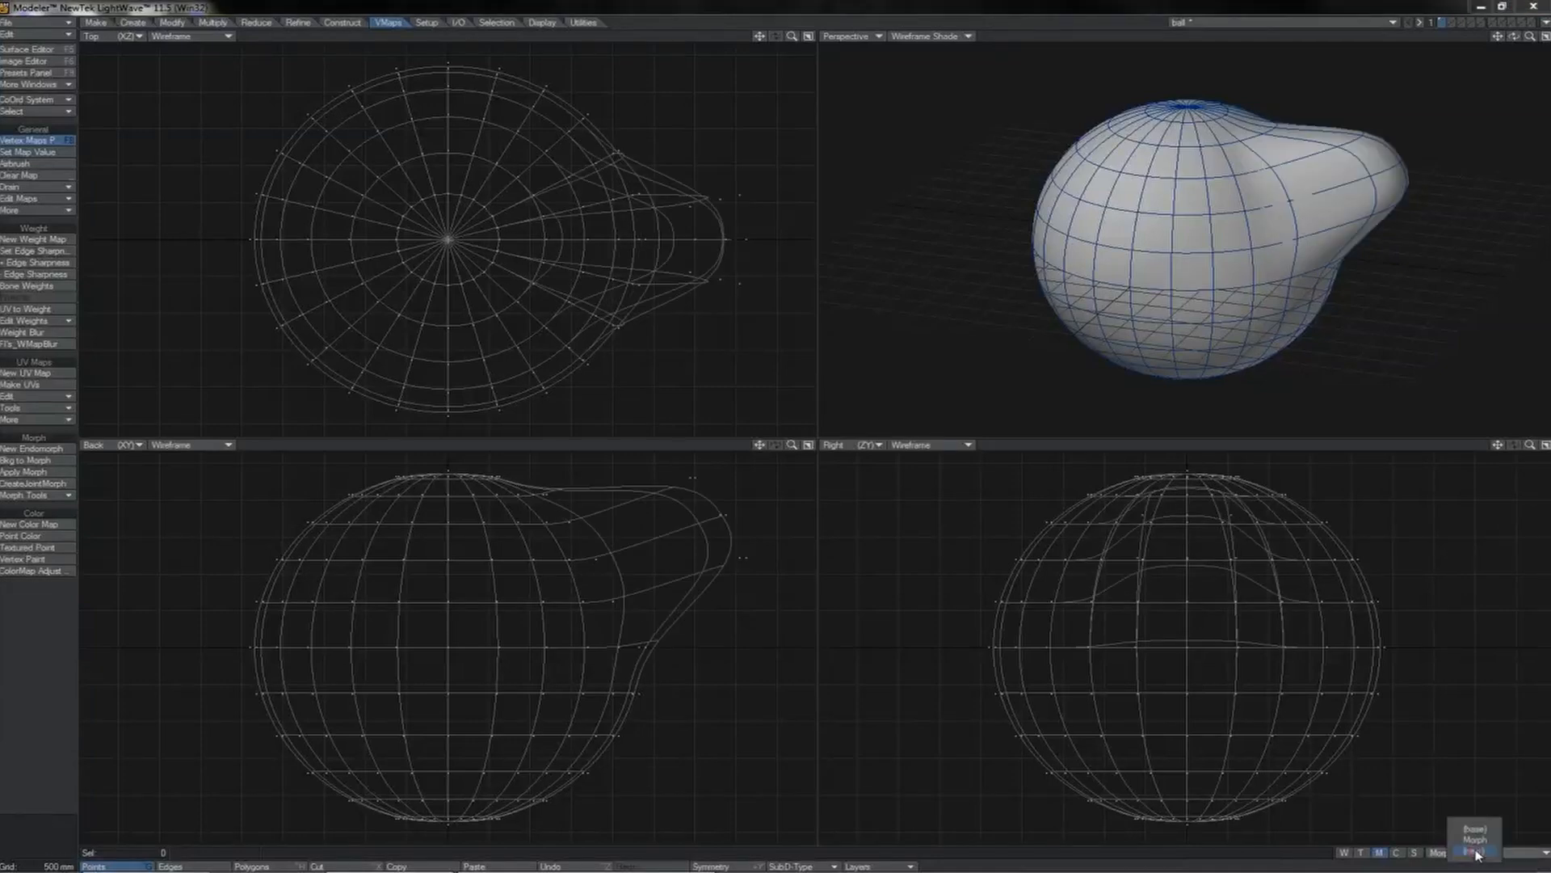
click(1475, 829)
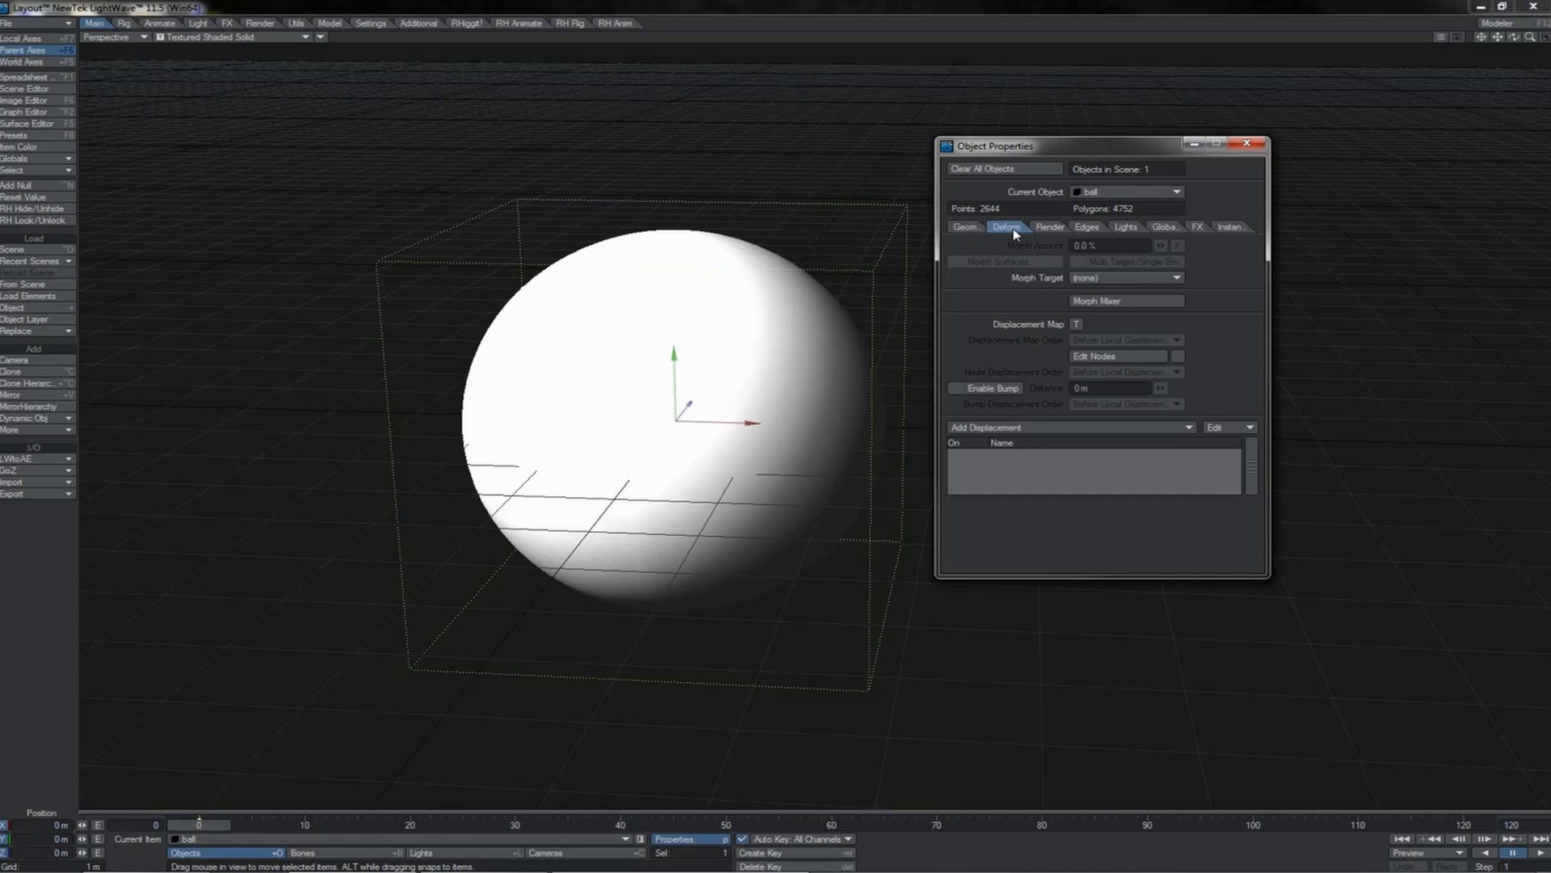
click(1041, 428)
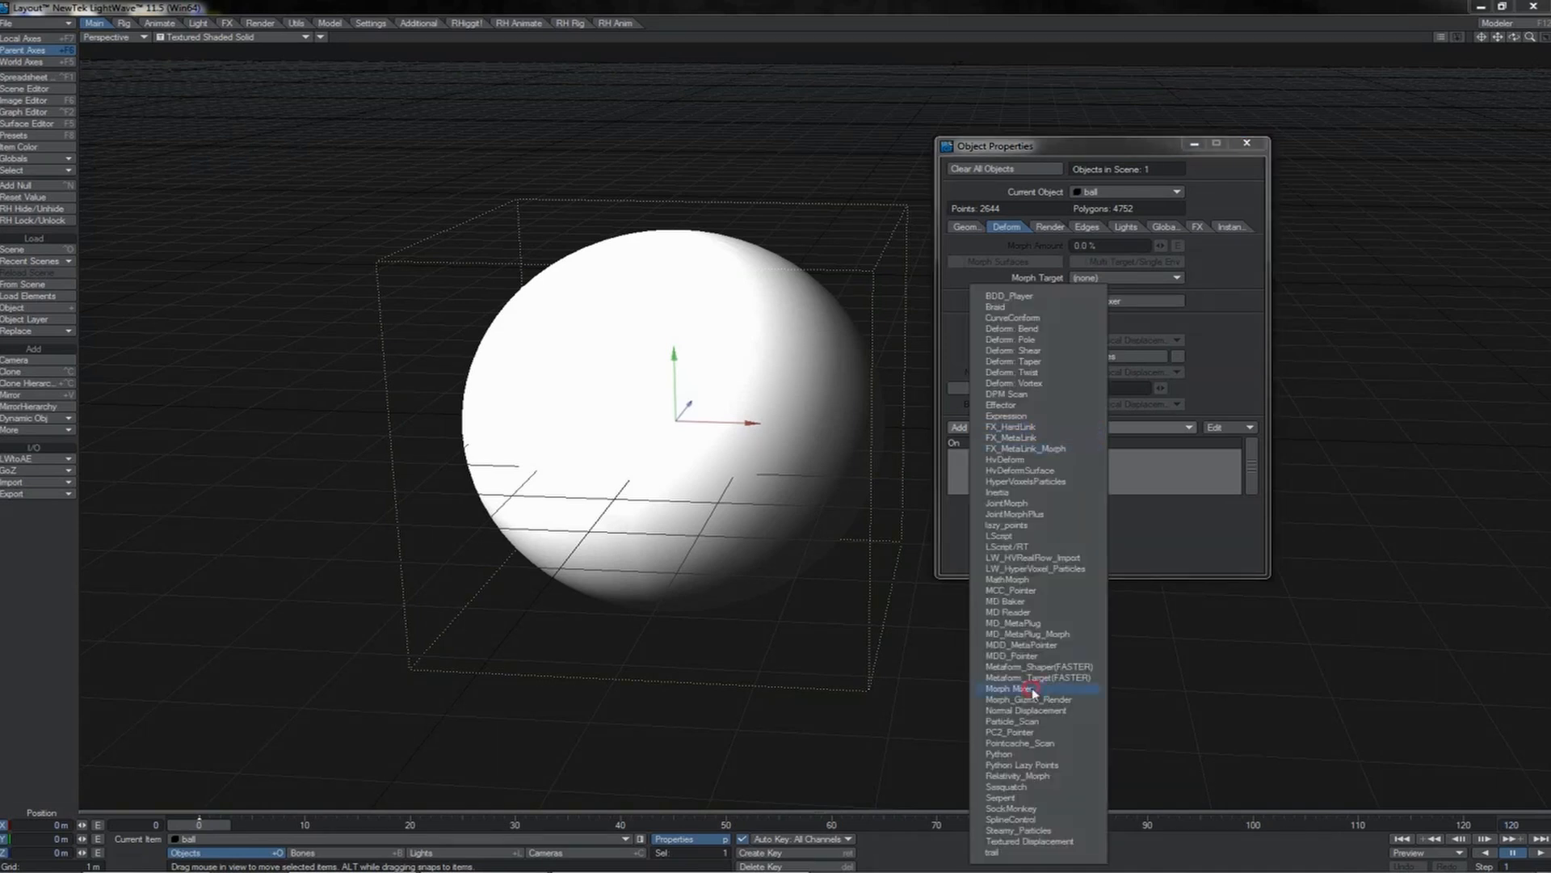
click(1033, 689)
right_click(1020, 457)
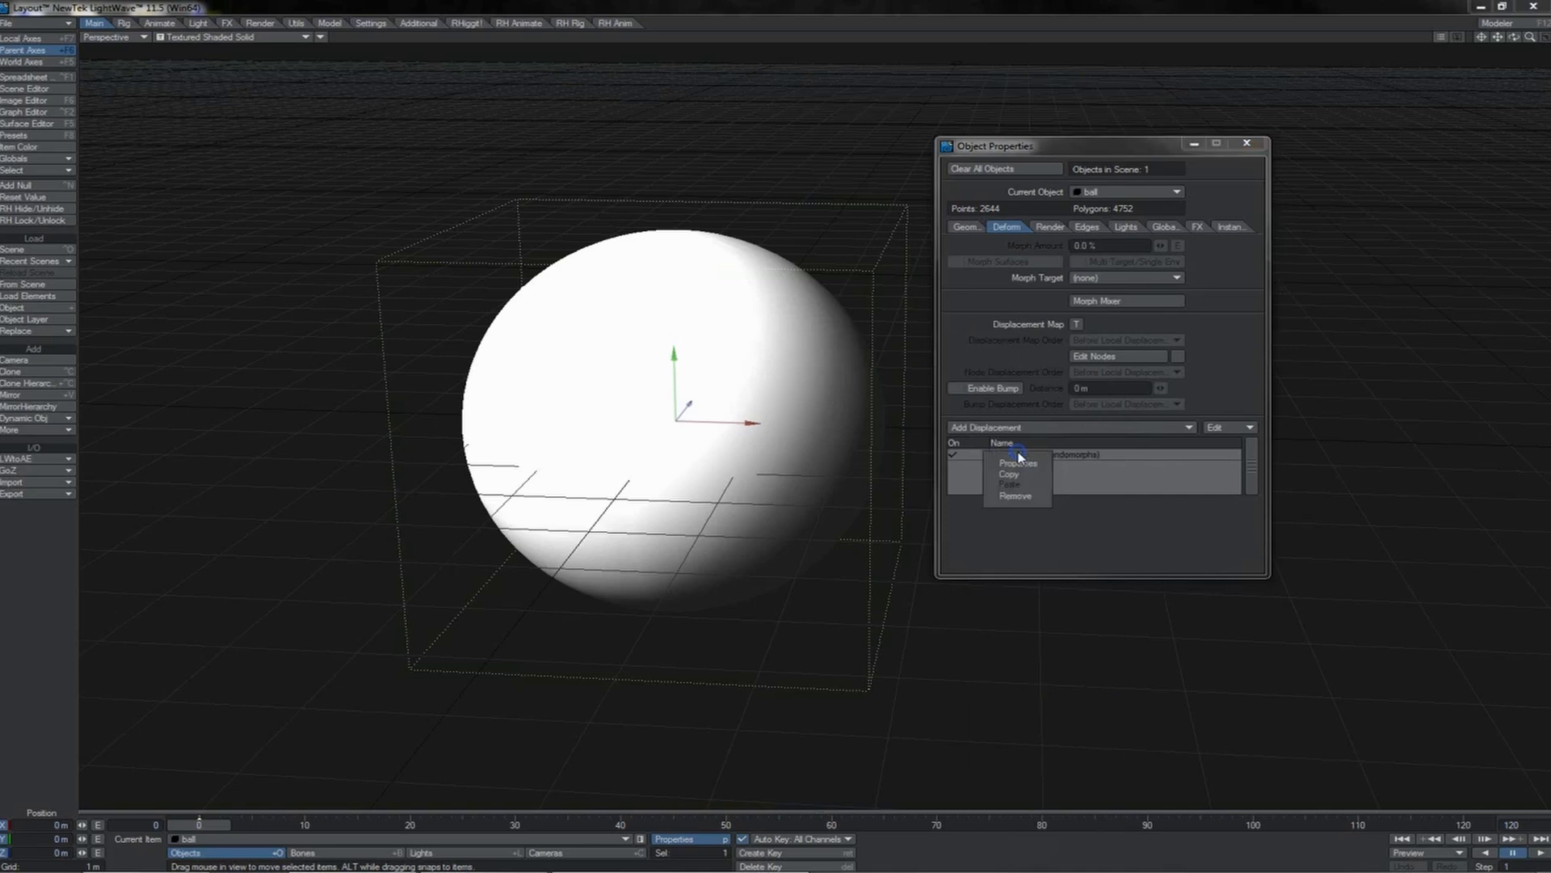
click(1020, 501)
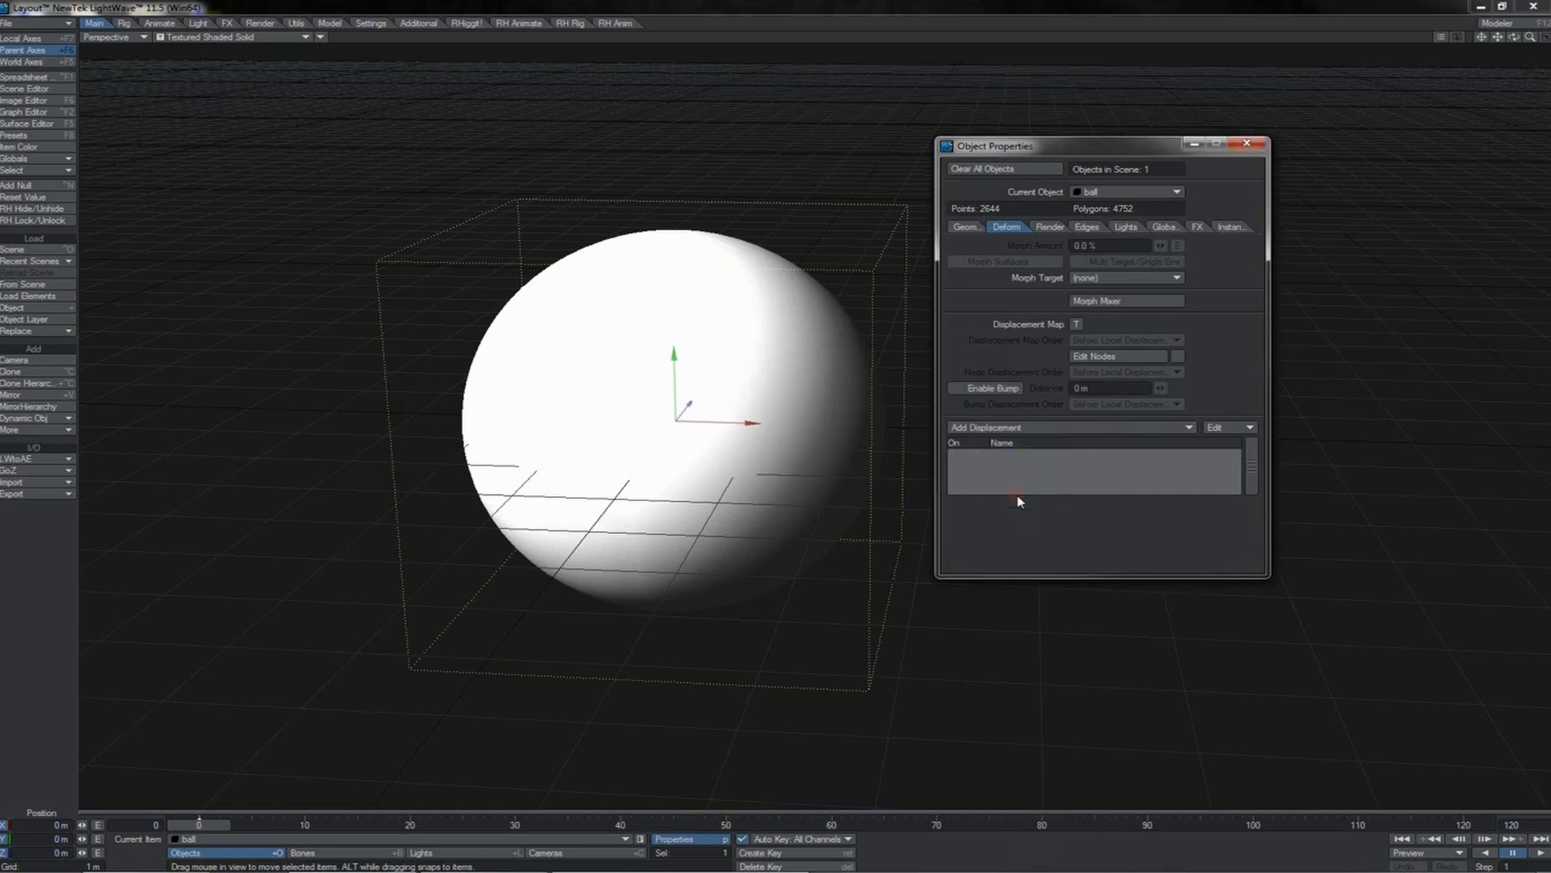
- Open the Morph Mixer for the ball and test Morph at 100%, returning it to 0%
click(1103, 301)
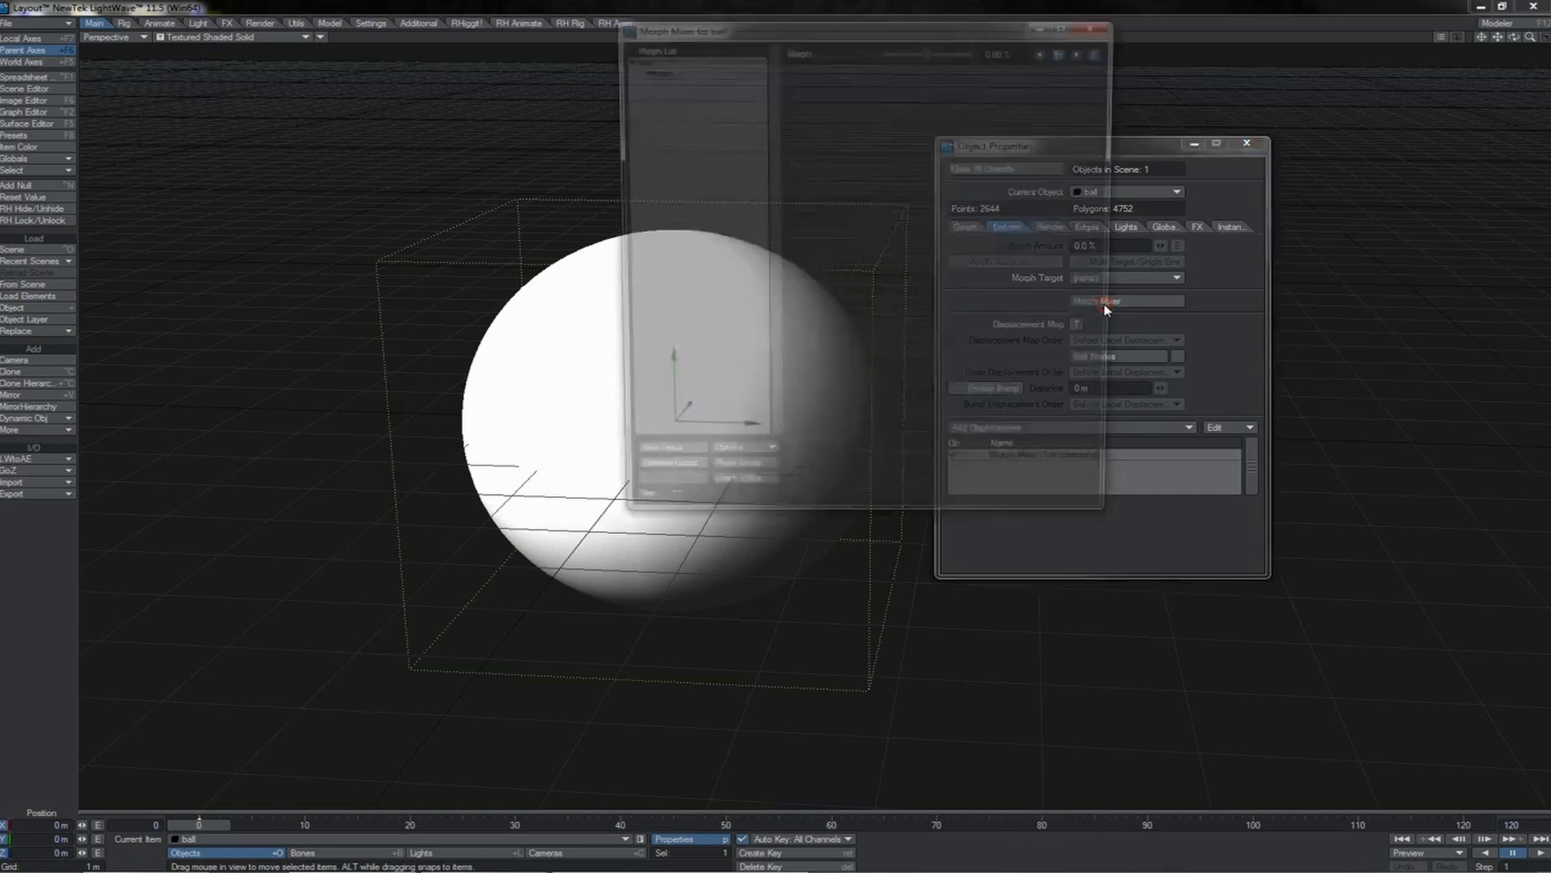
drag(921, 27, 608, 72)
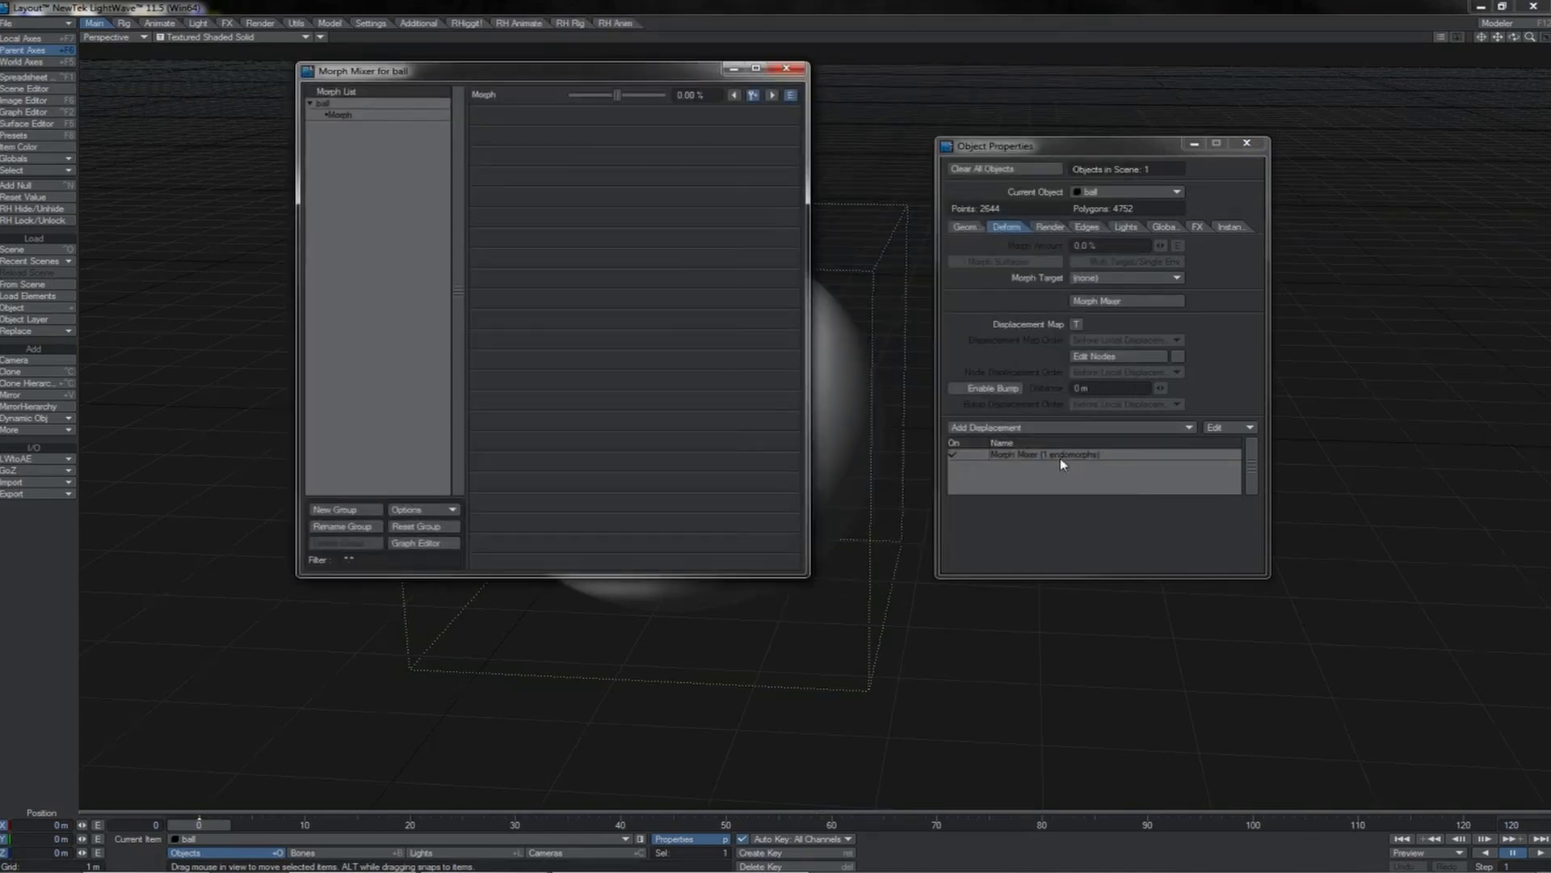
drag(589, 74, 1106, 145)
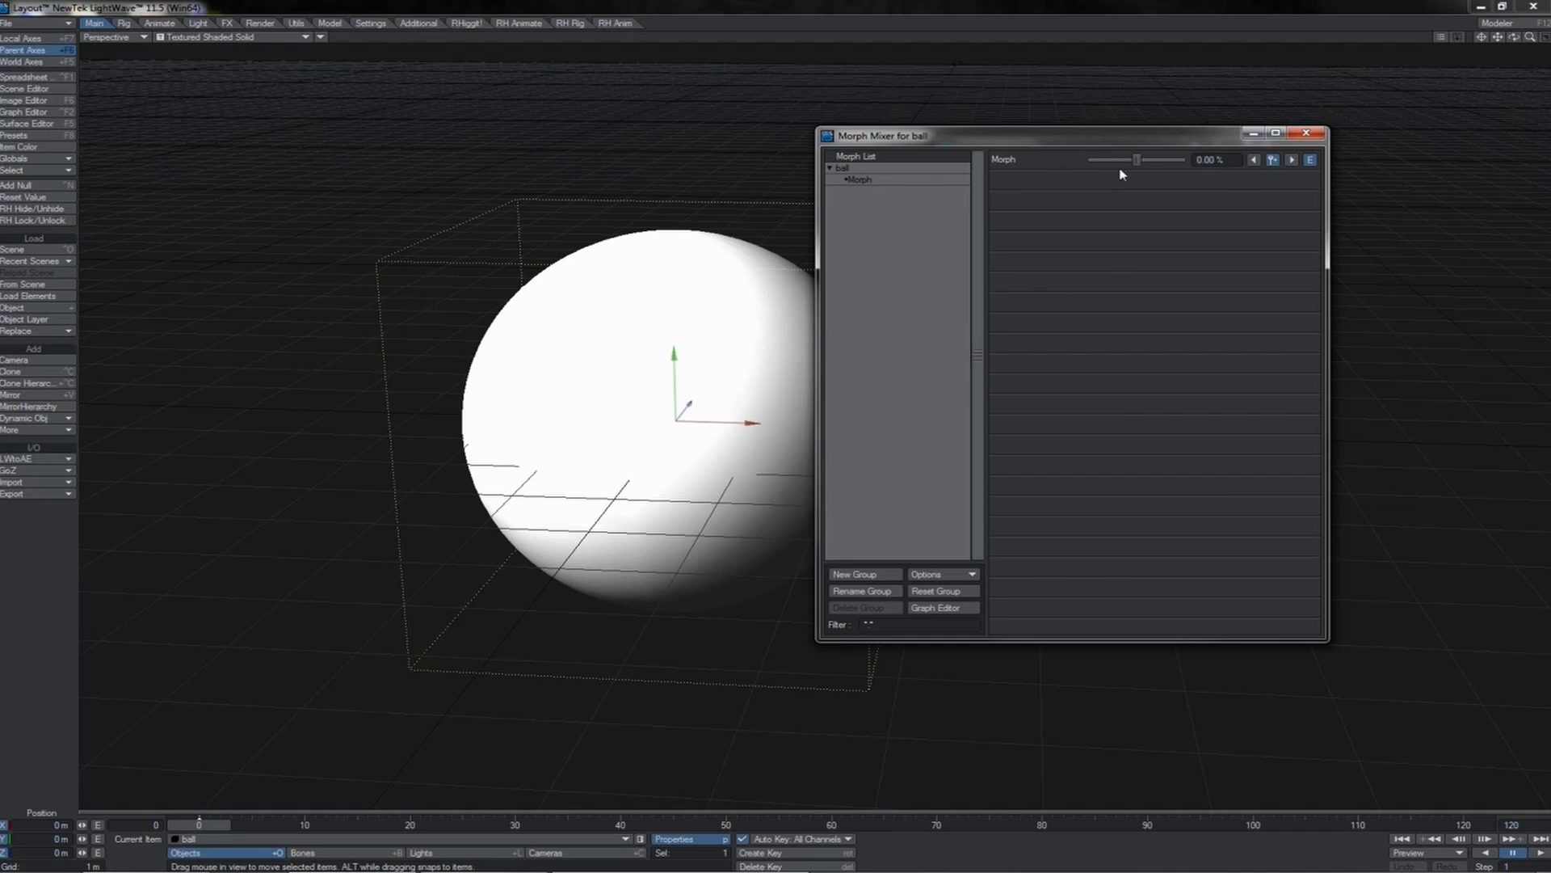
drag(1138, 163, 1181, 168)
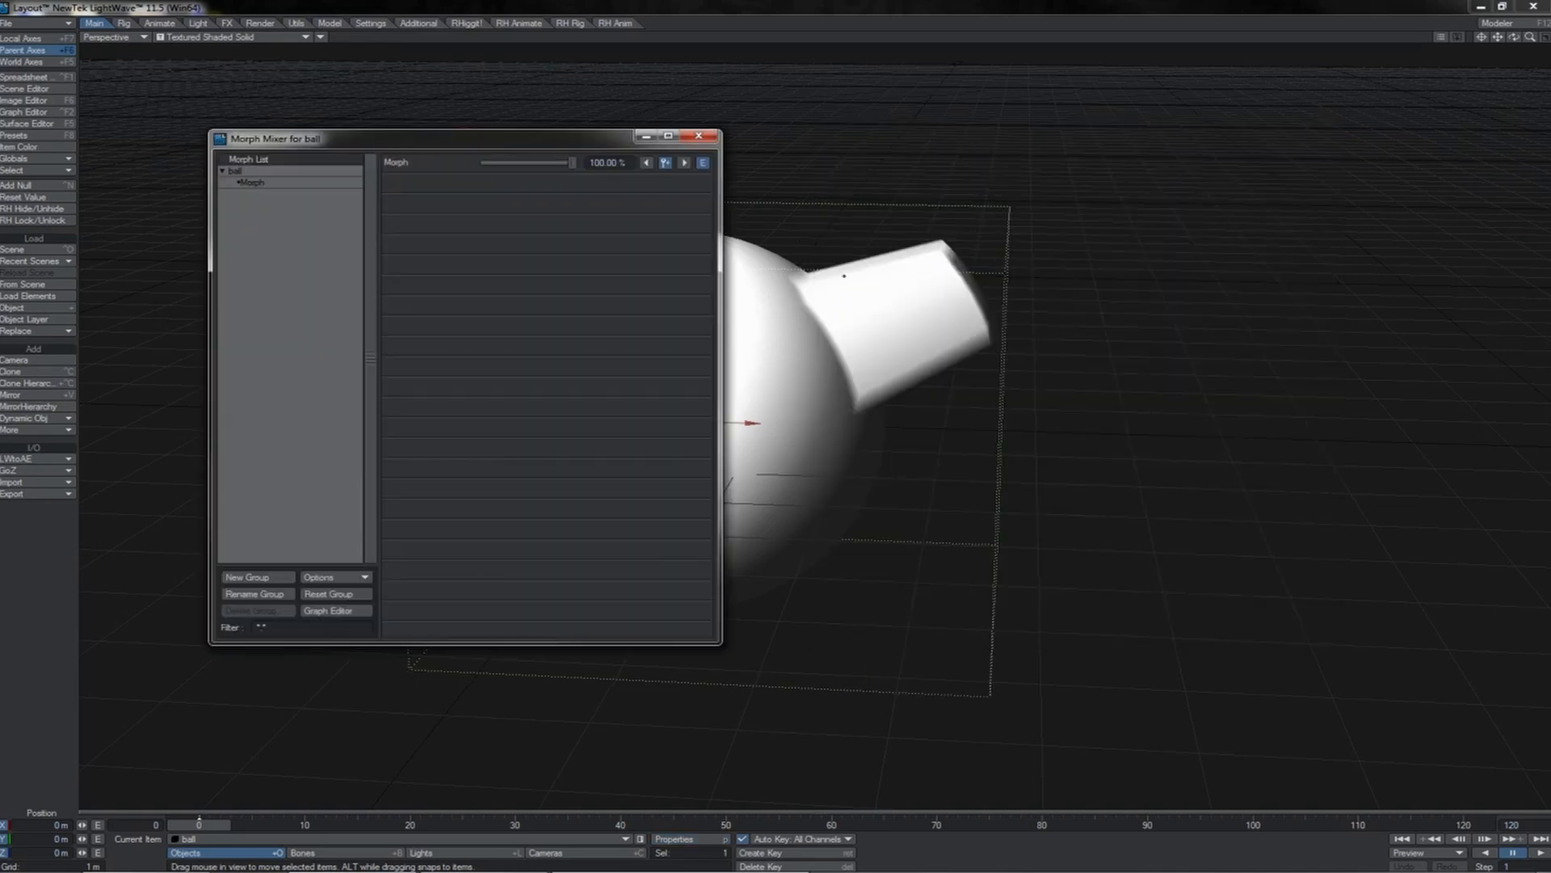
mouse_move(571, 163)
mouse_down()
mouse_move(530, 166)
mouse_move(573, 161)
mouse_up()
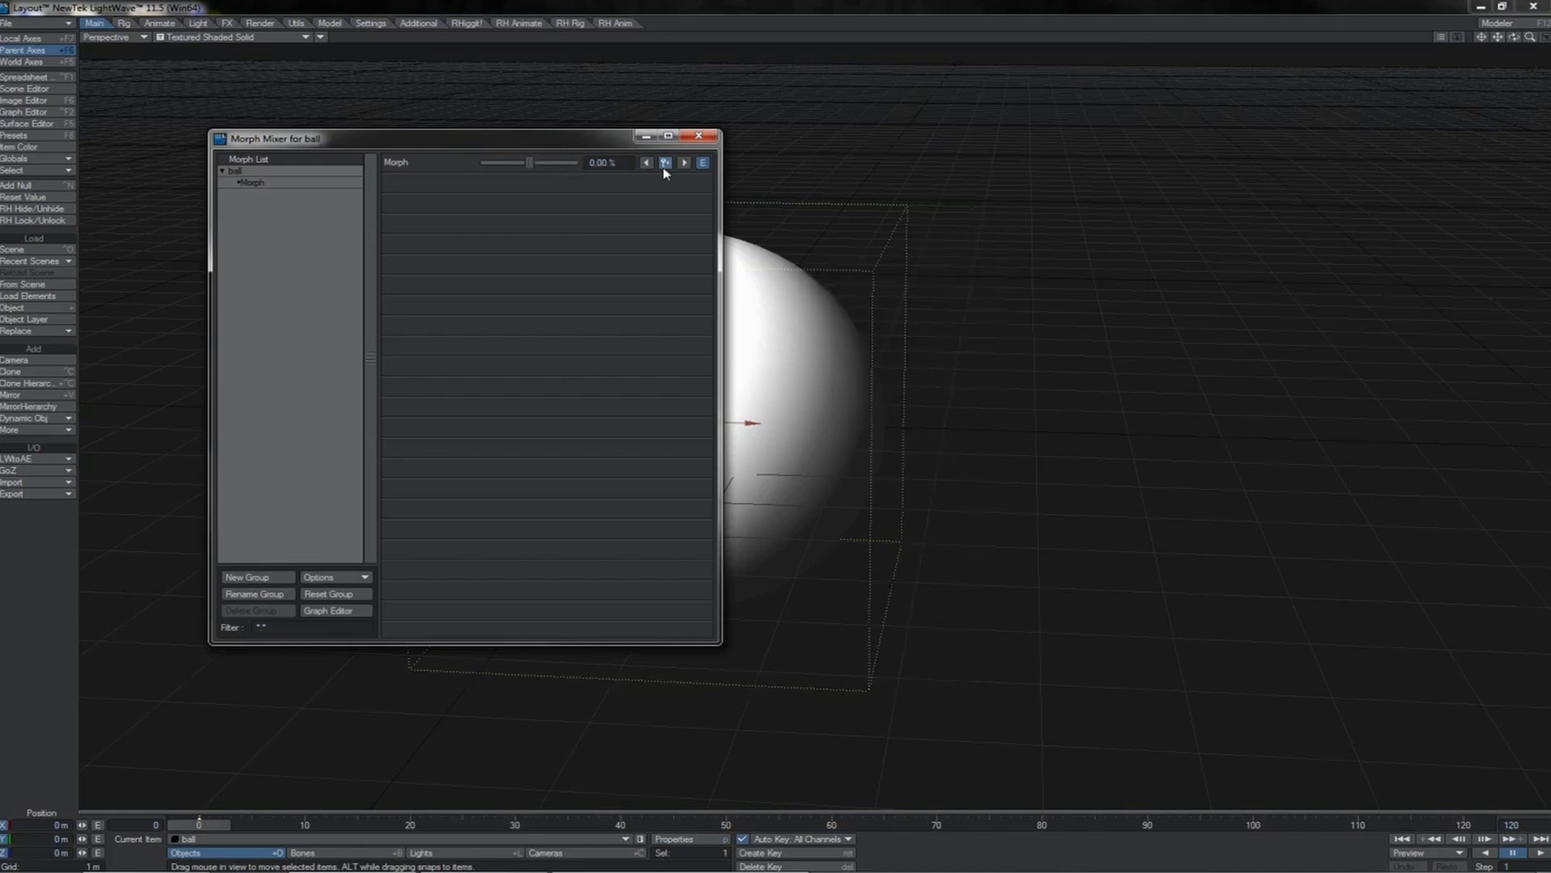
- Set the ball's Subdivision Order to Last in its object properties and close them
key(p)
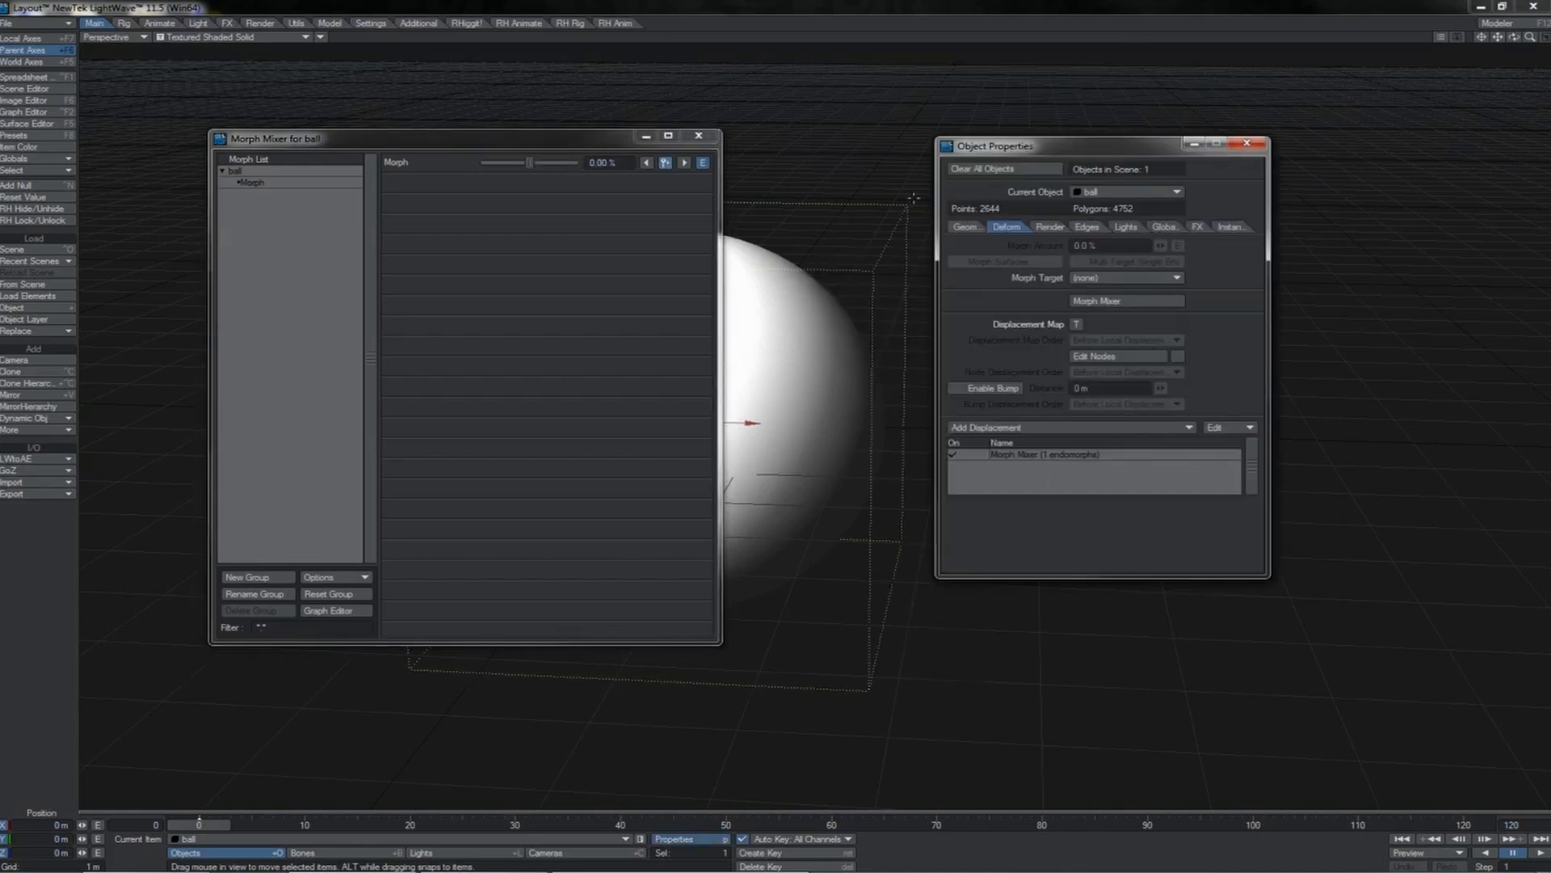
click(972, 228)
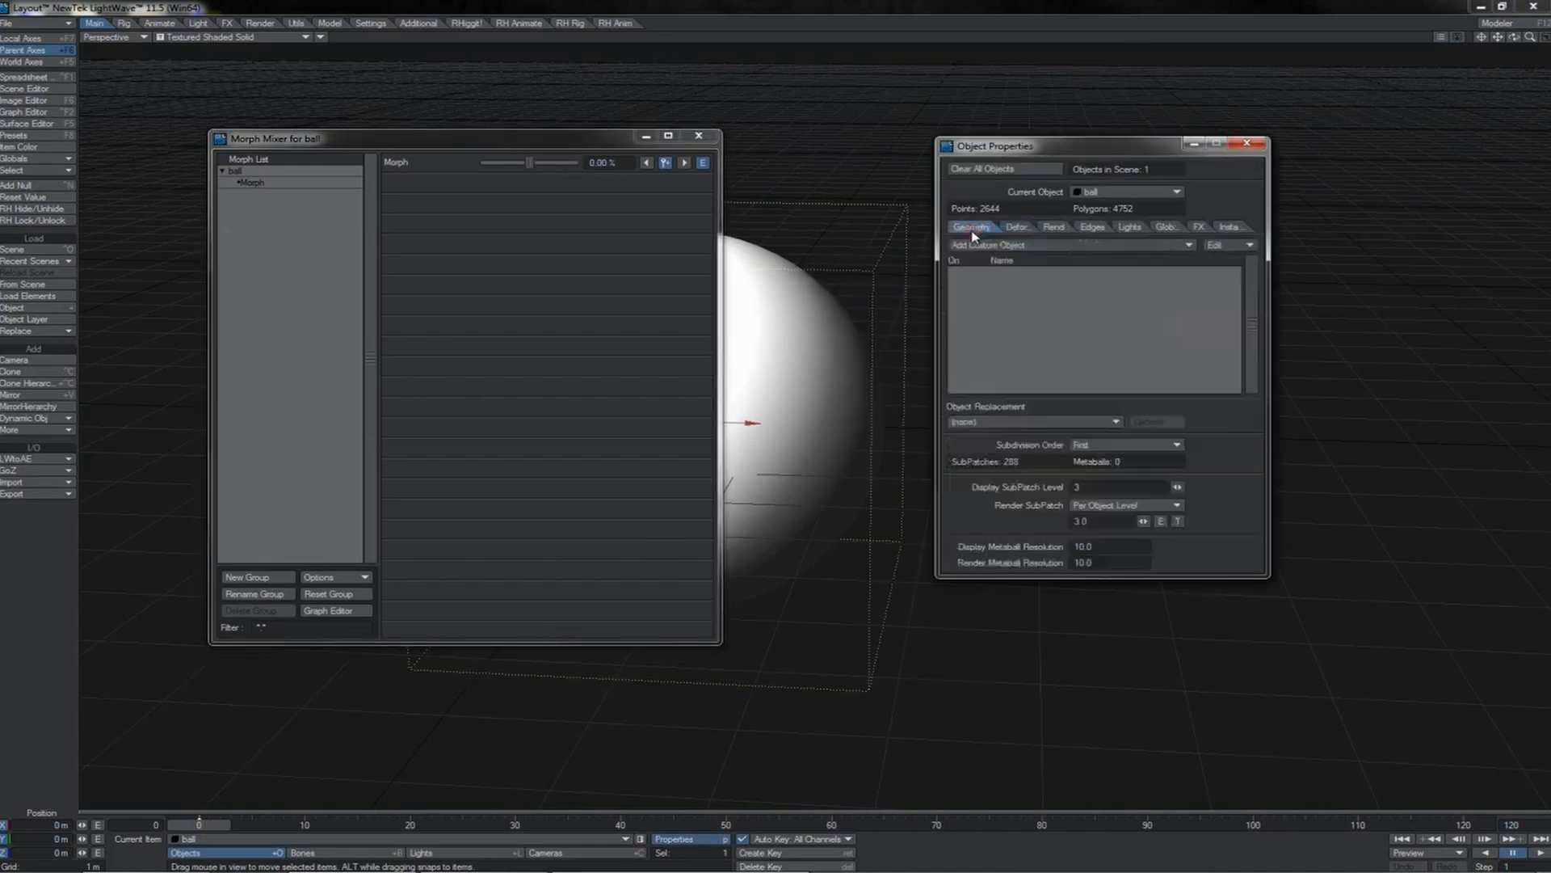
click(1096, 446)
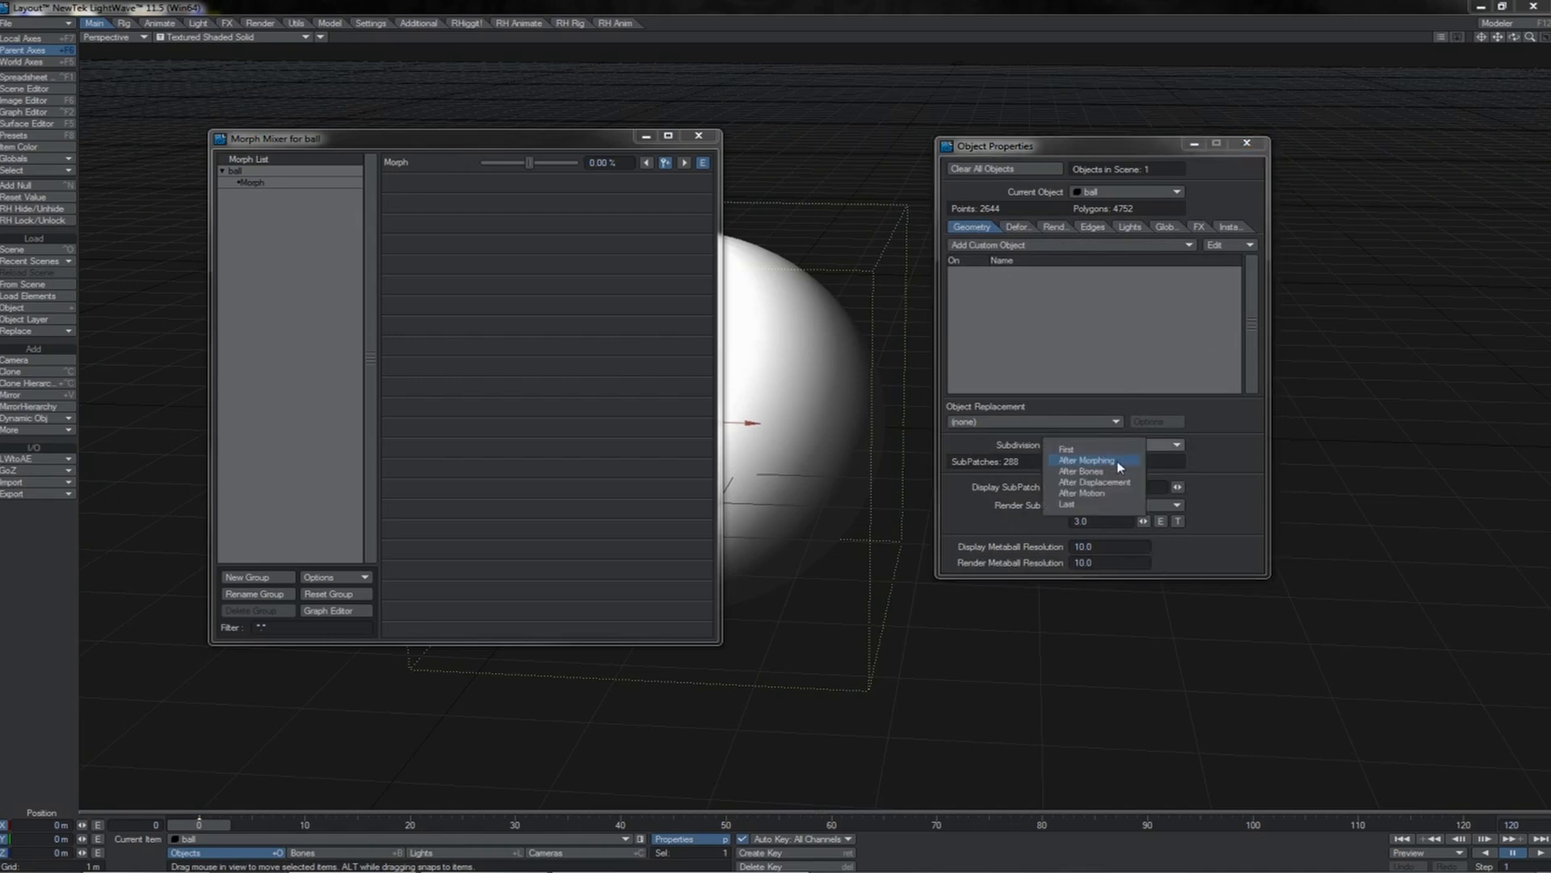
click(1104, 505)
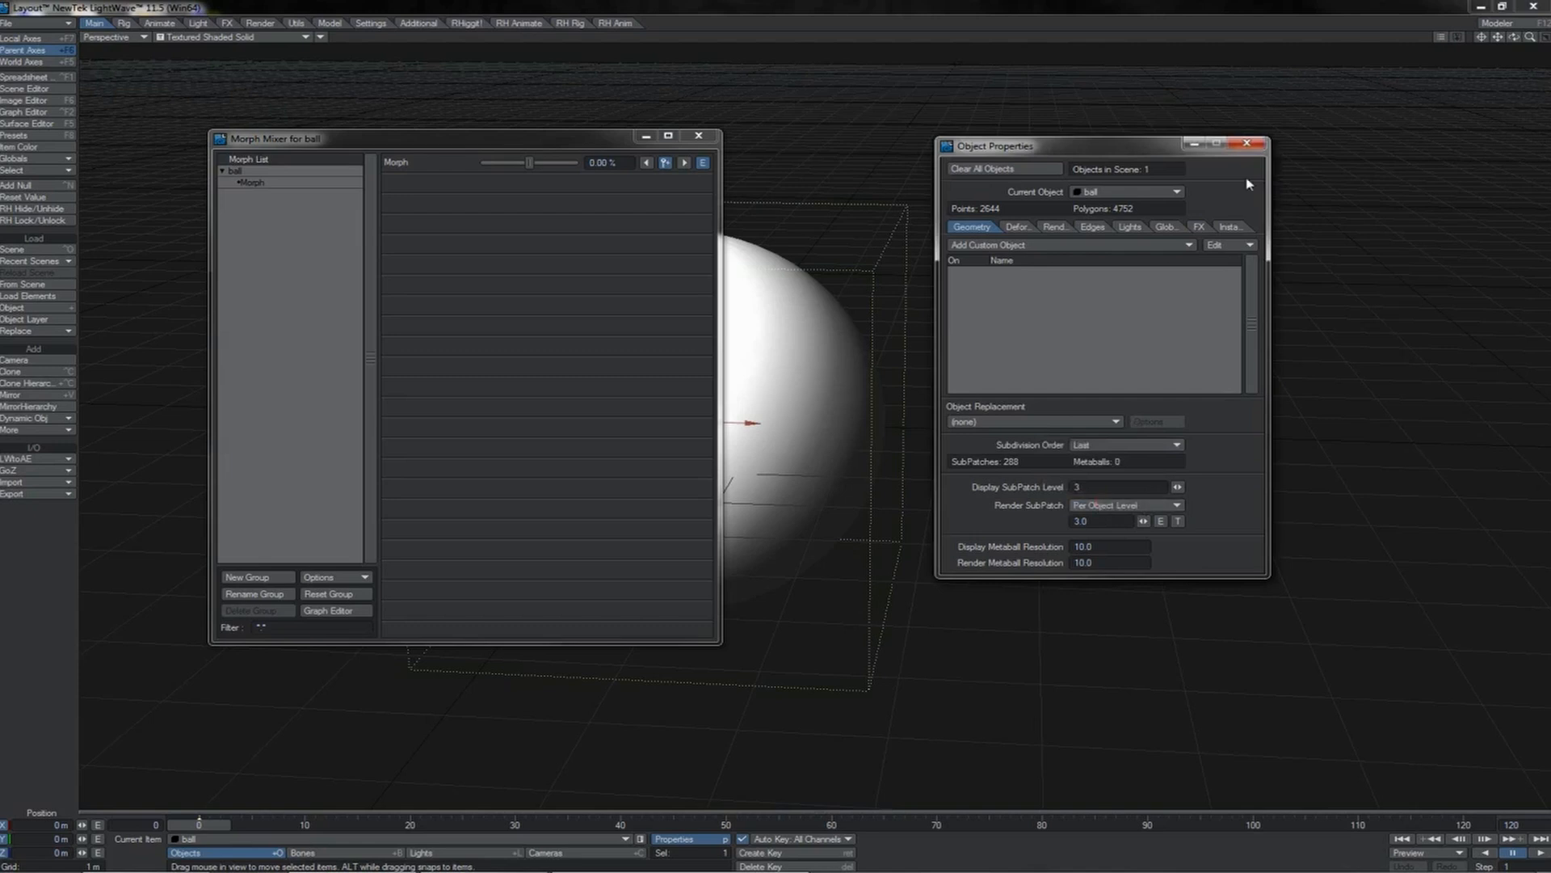
click(1245, 145)
- Set the Morph amount to 100% and open its envelope in the Graph Editor
drag(530, 163, 584, 165)
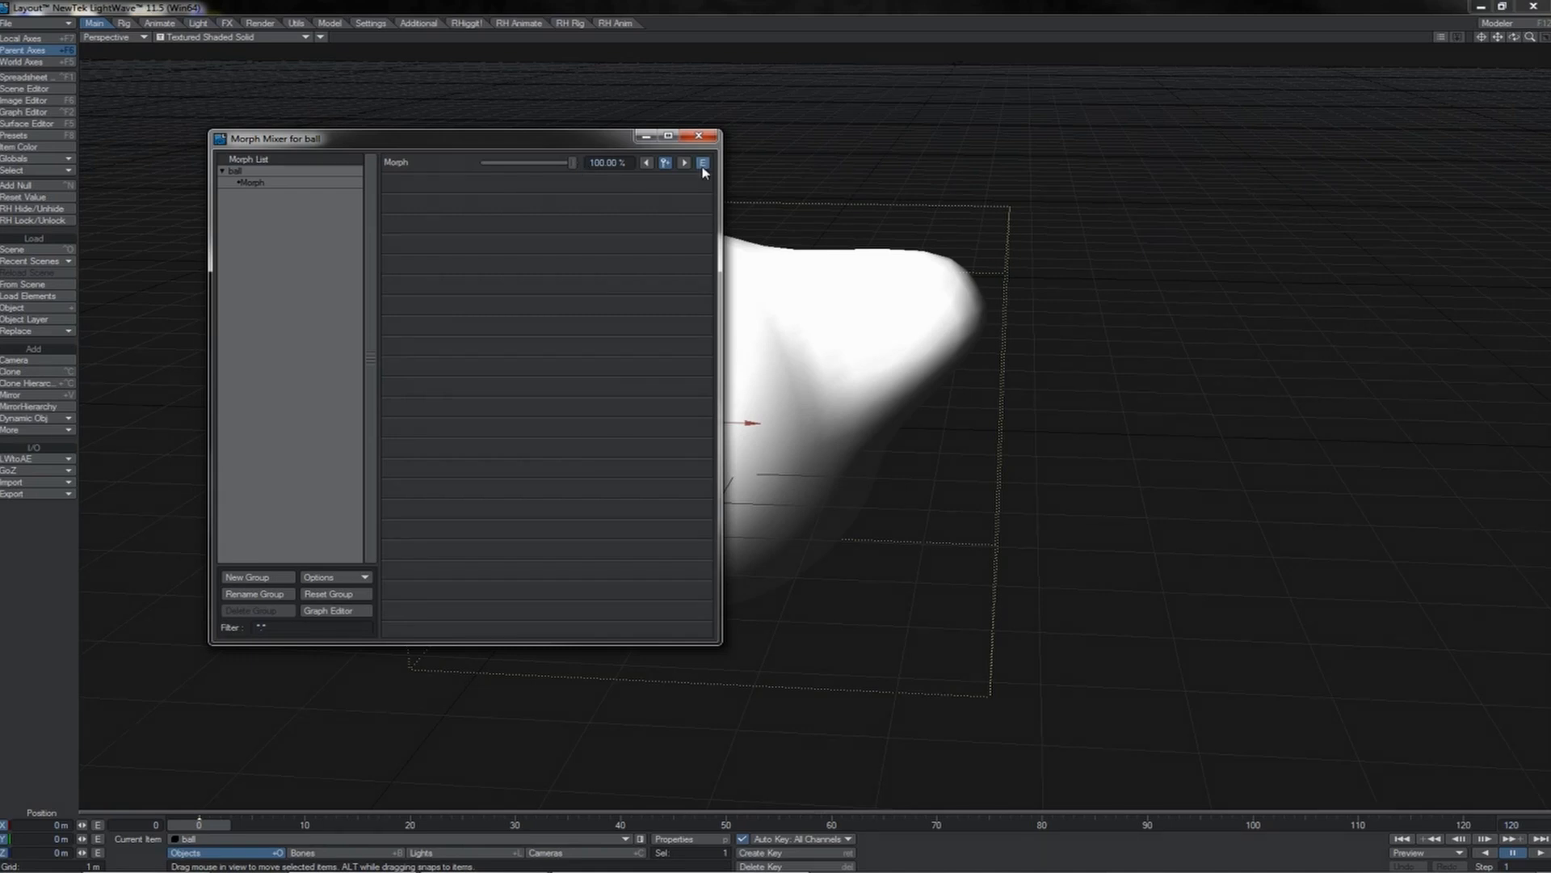
click(702, 164)
click(605, 195)
drag(606, 195, 936, 217)
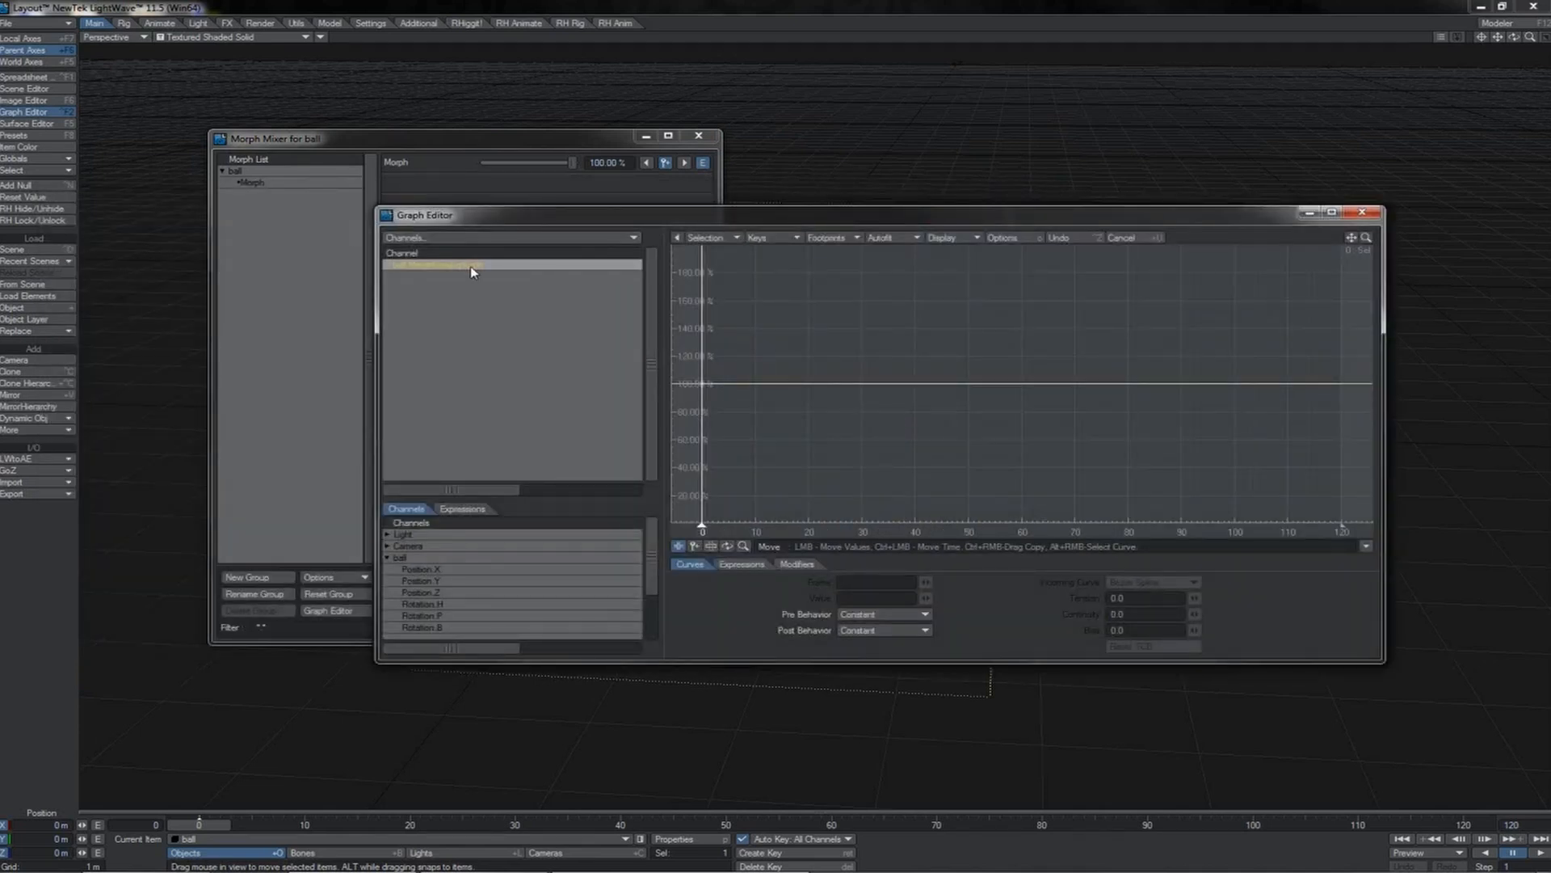
- Look through the ball's position, rotation and scale channels down to the Morph channel under MorphGroup
drag(654, 572, 654, 598)
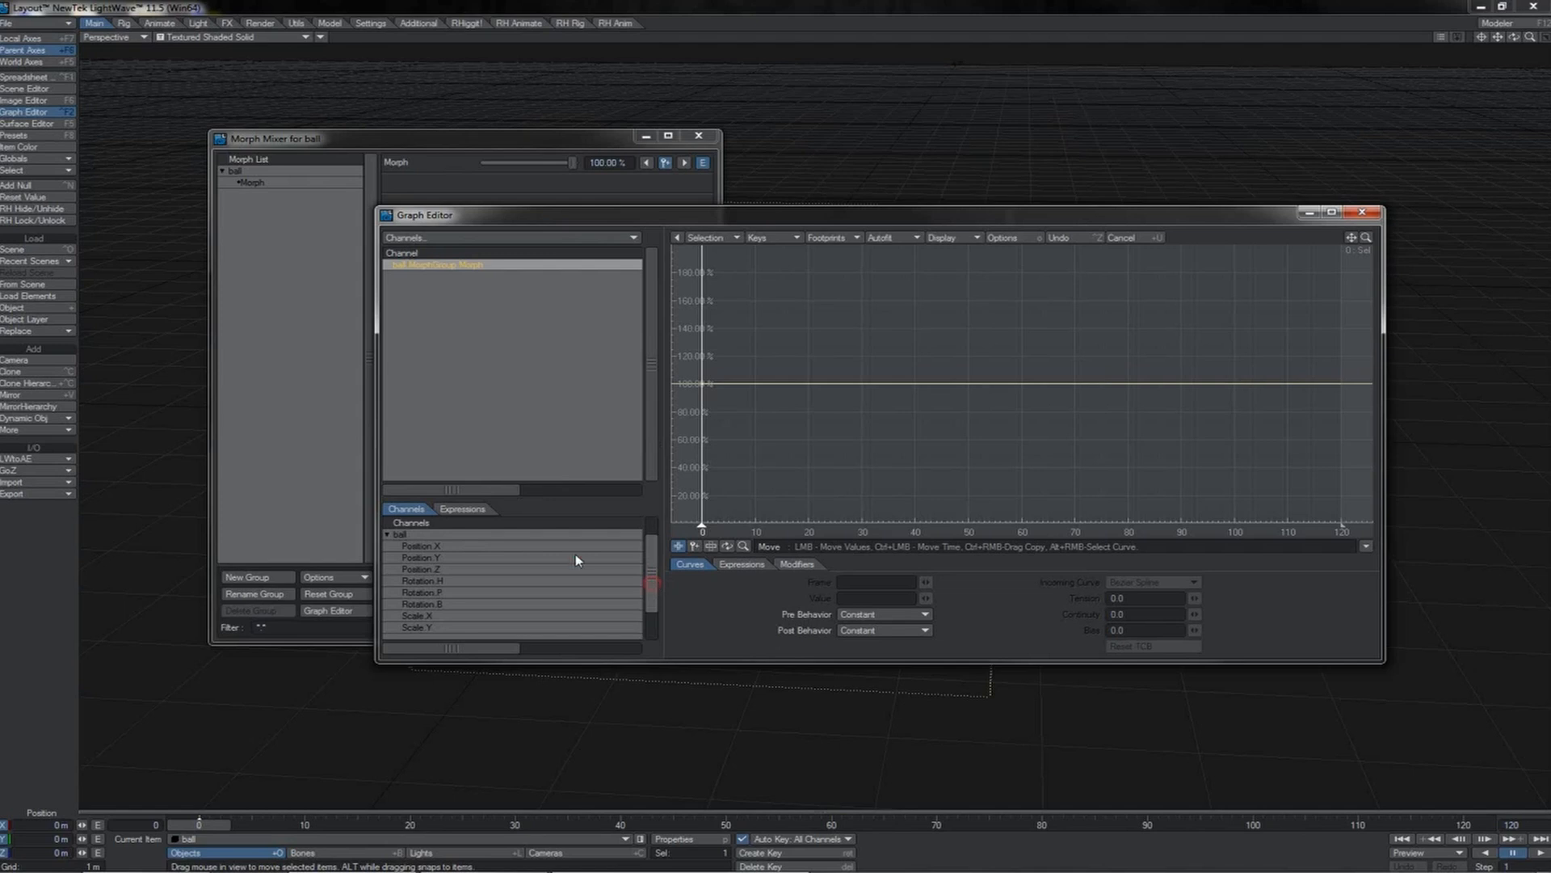
click(410, 534)
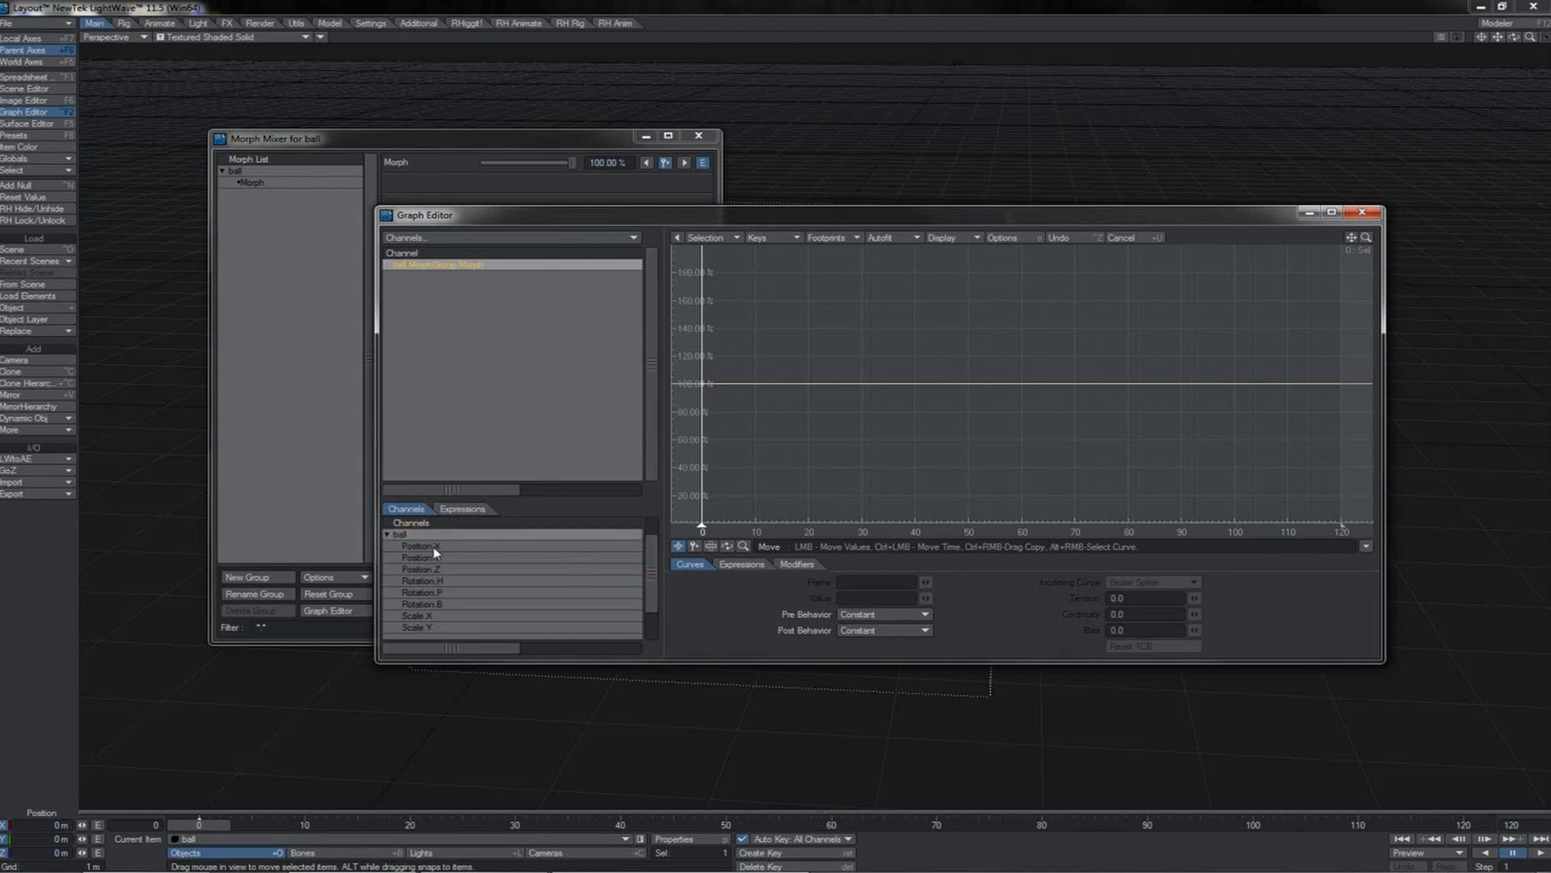
click(433, 546)
click(436, 557)
click(440, 569)
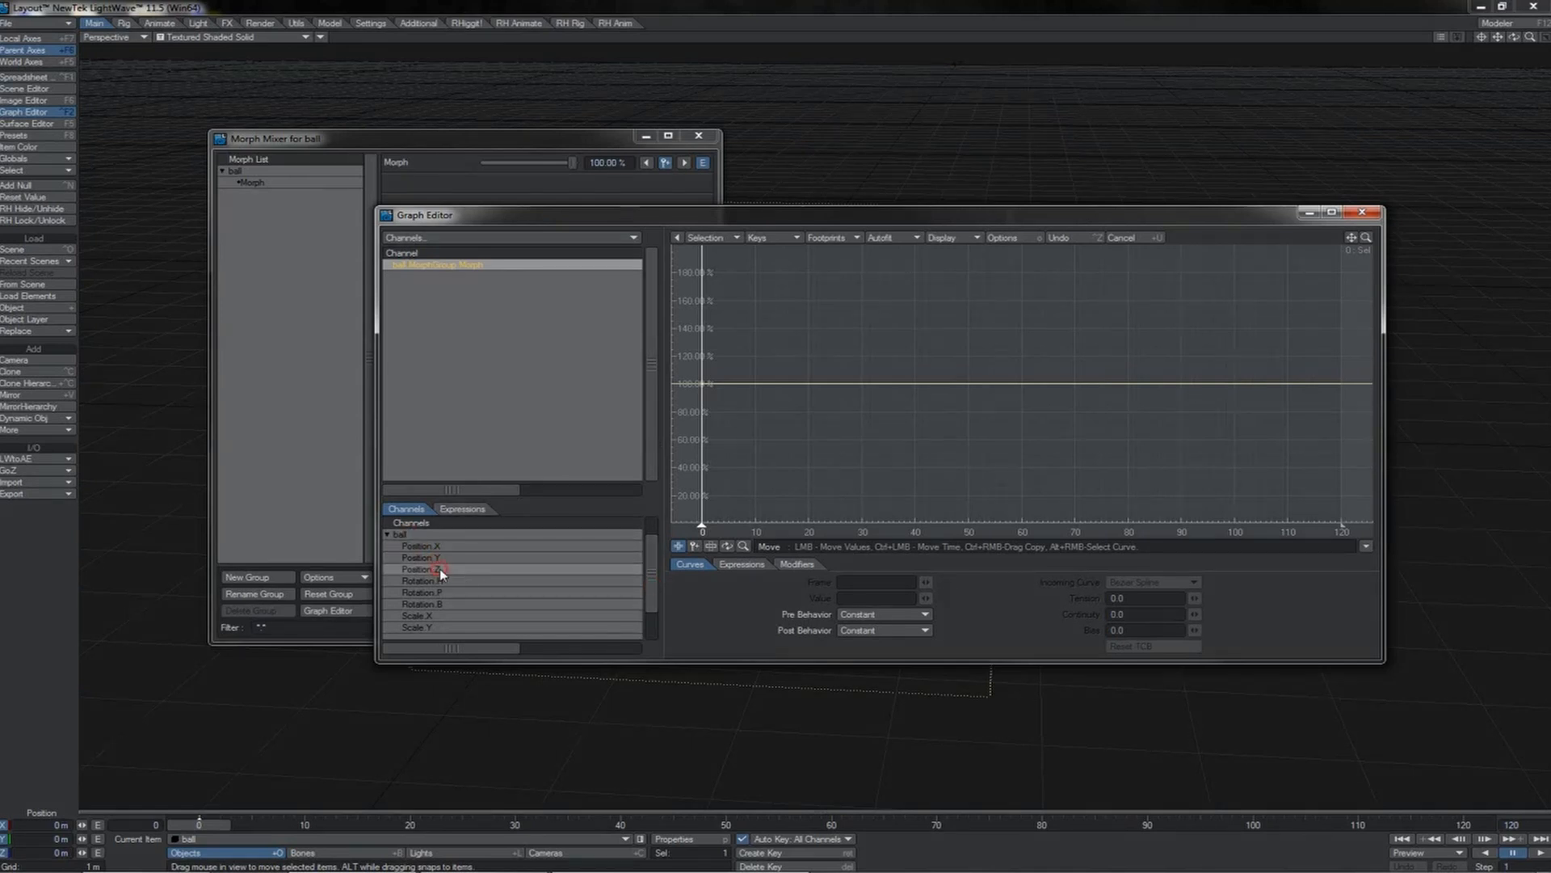
drag(653, 575, 653, 622)
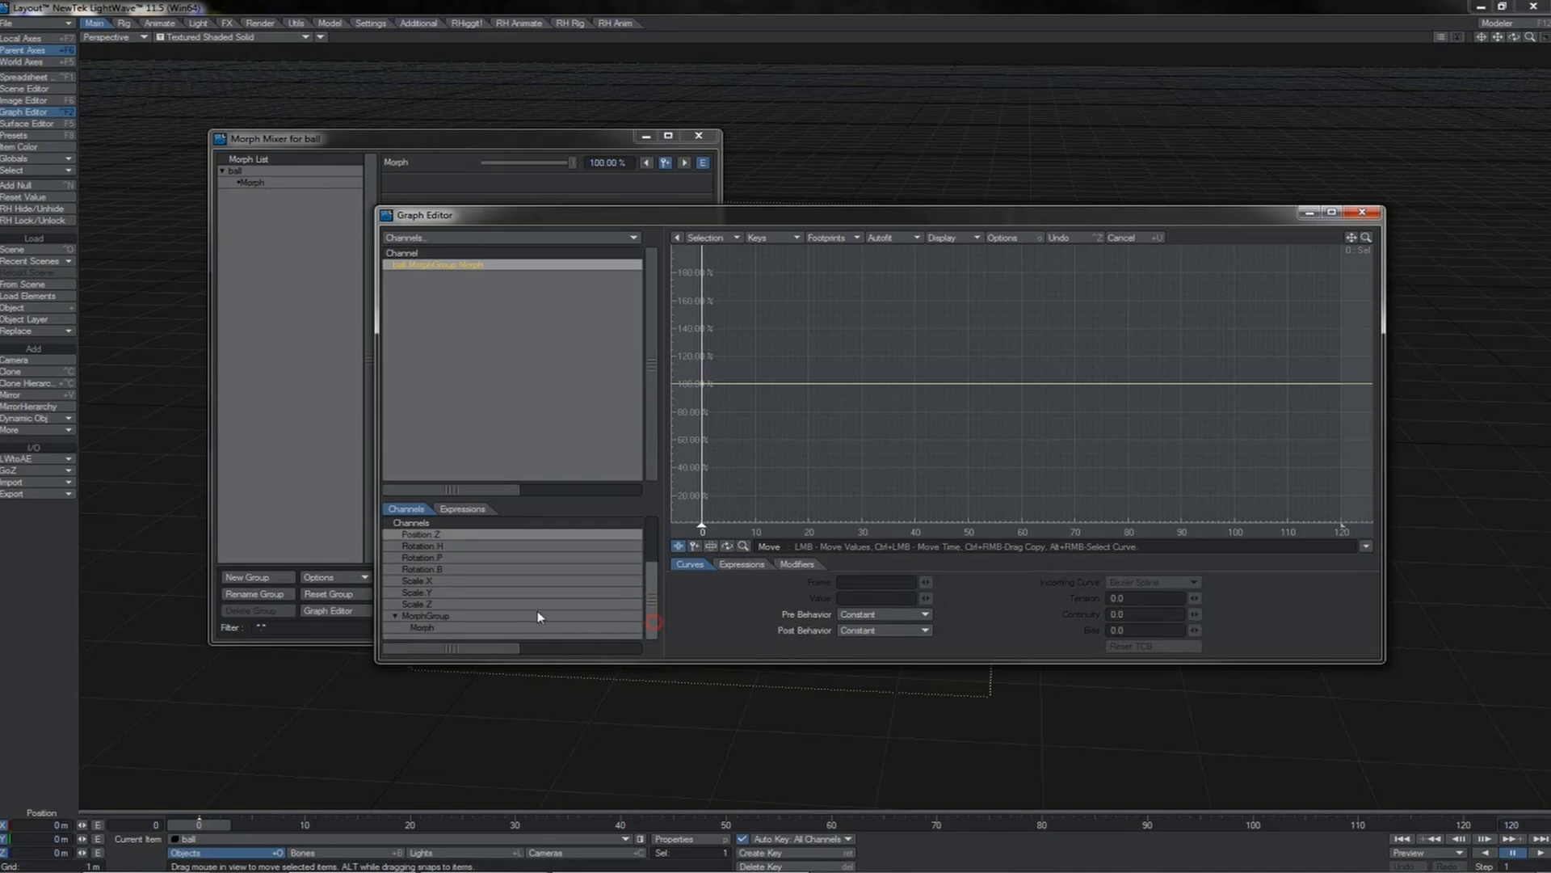
click(424, 615)
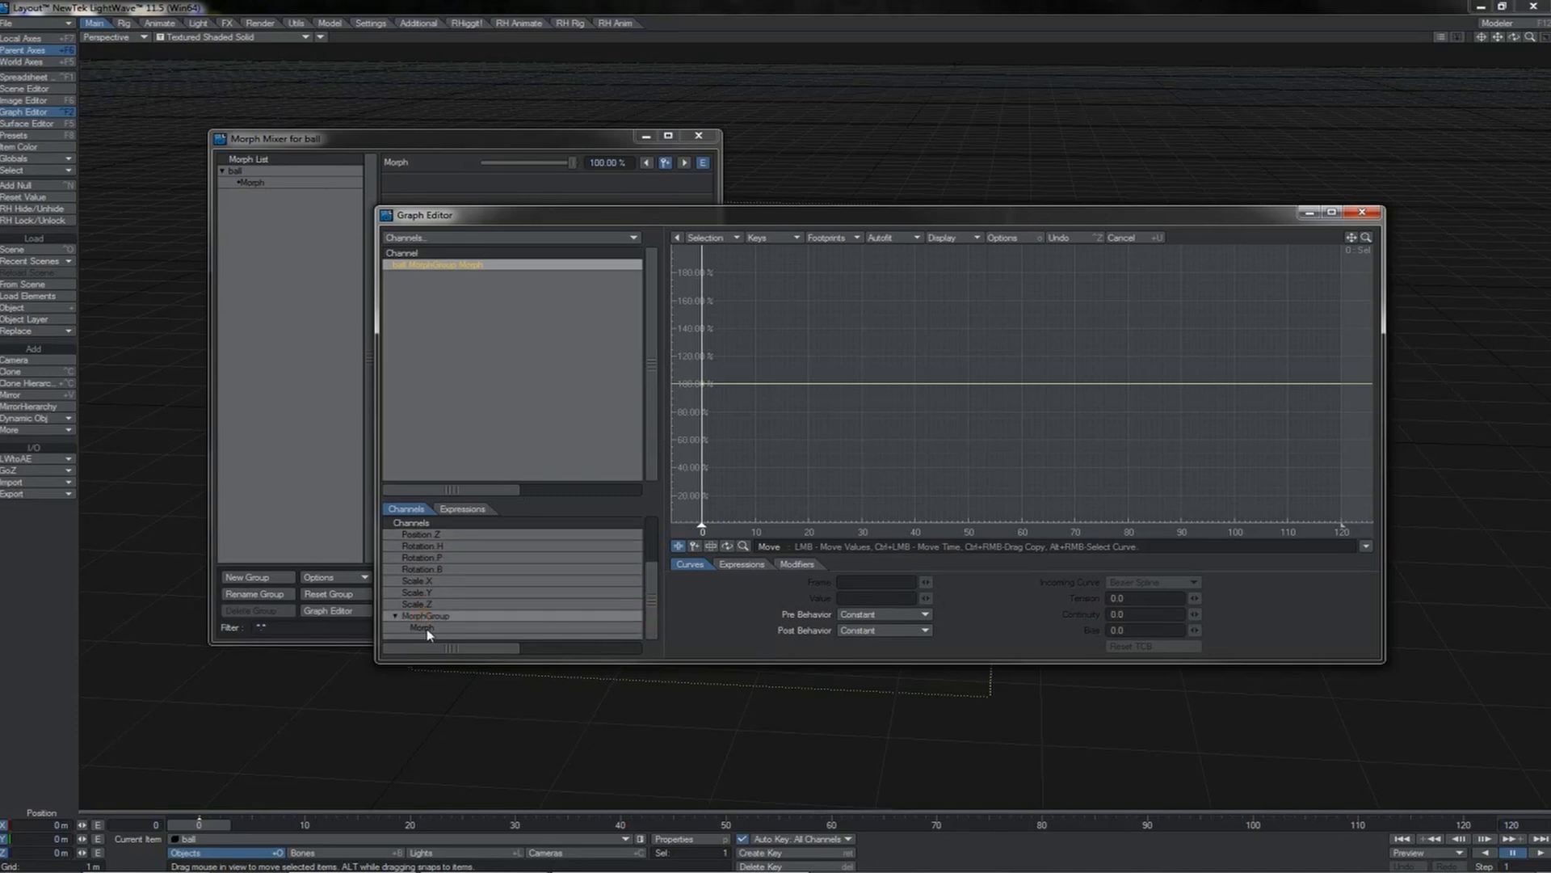
click(426, 629)
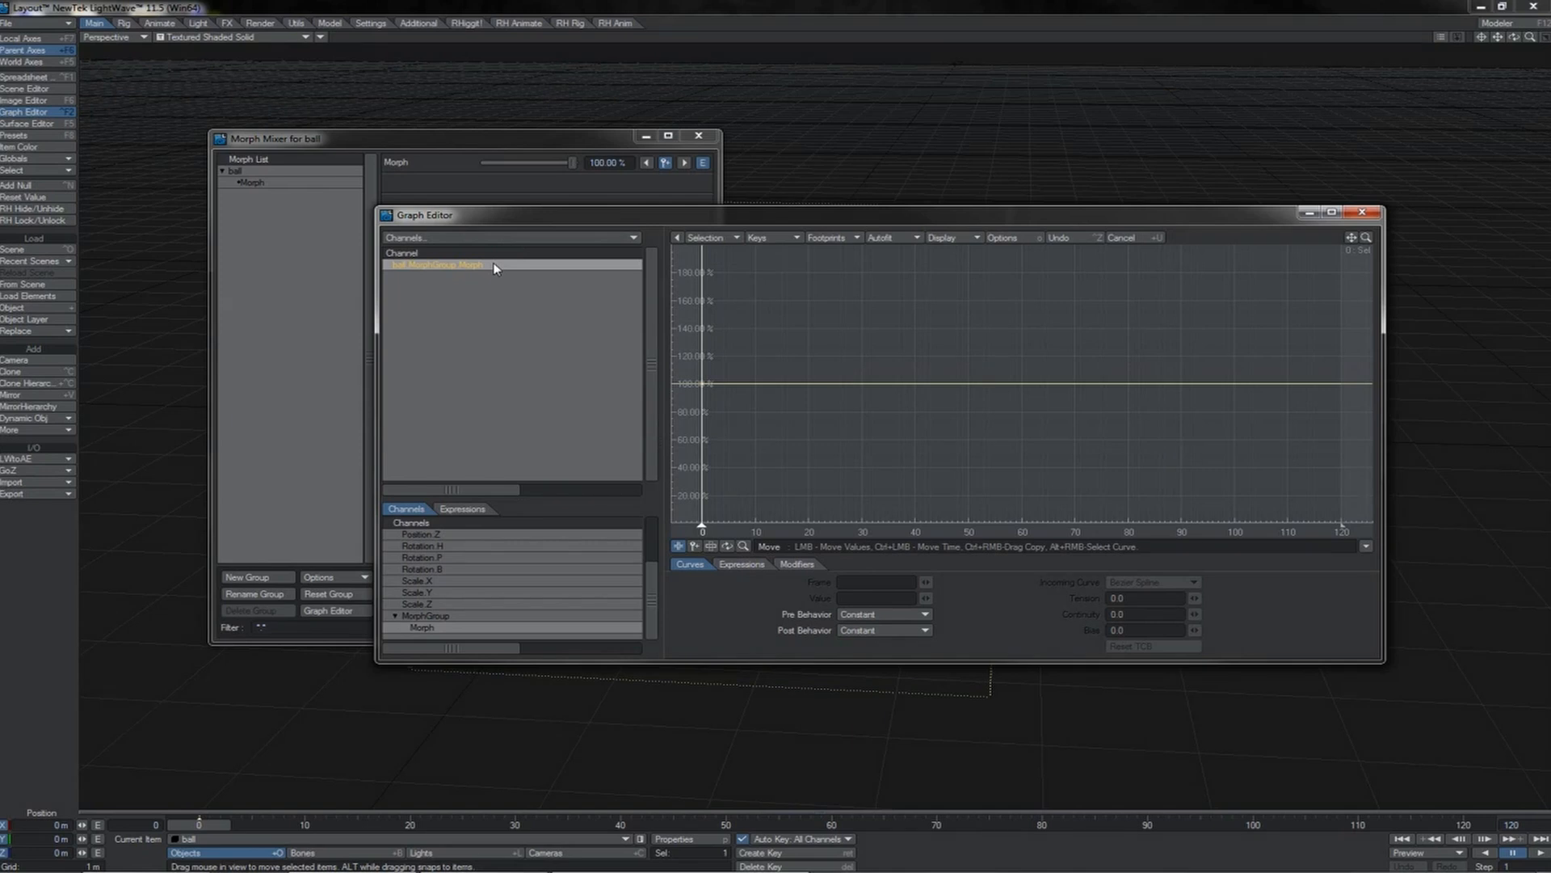
- Examine the Expressions and Modifiers options for the Morph channel, return to Curves and close the Graph Editor
click(739, 564)
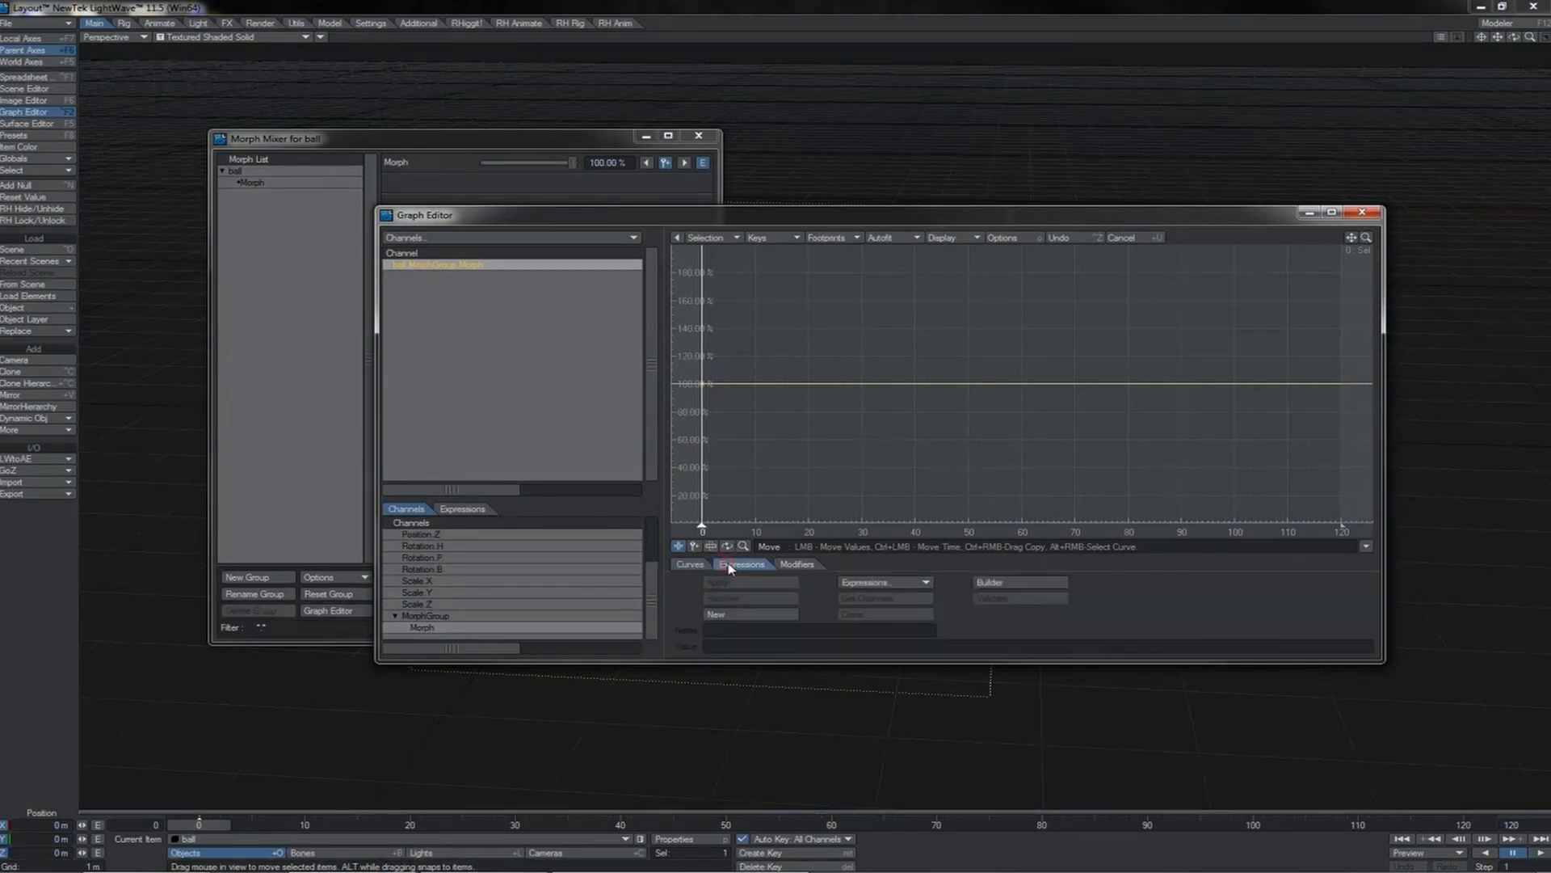
click(793, 565)
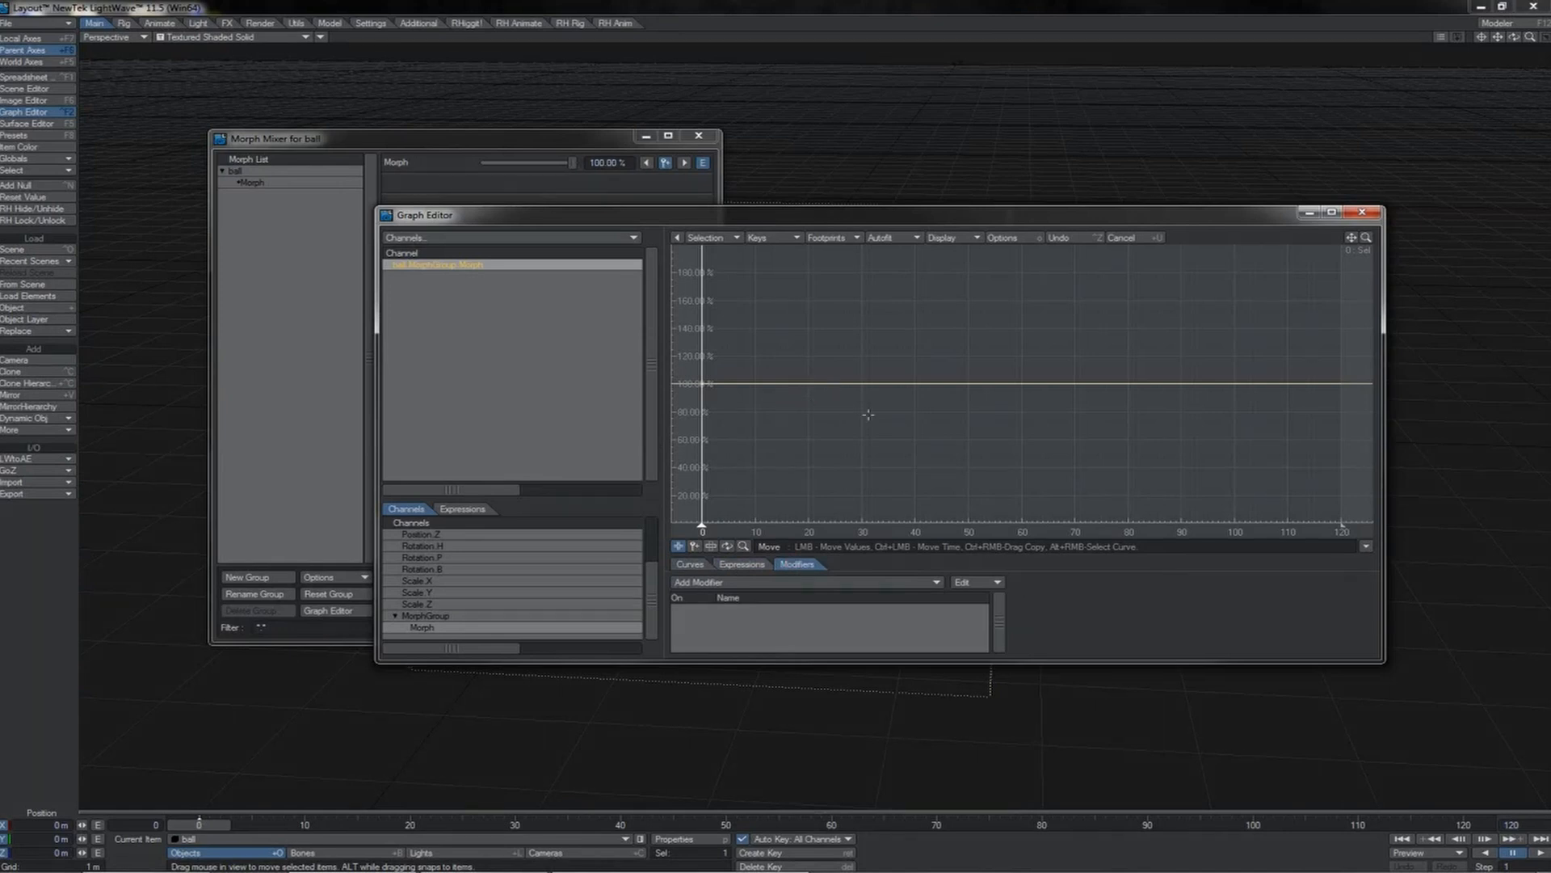
click(691, 565)
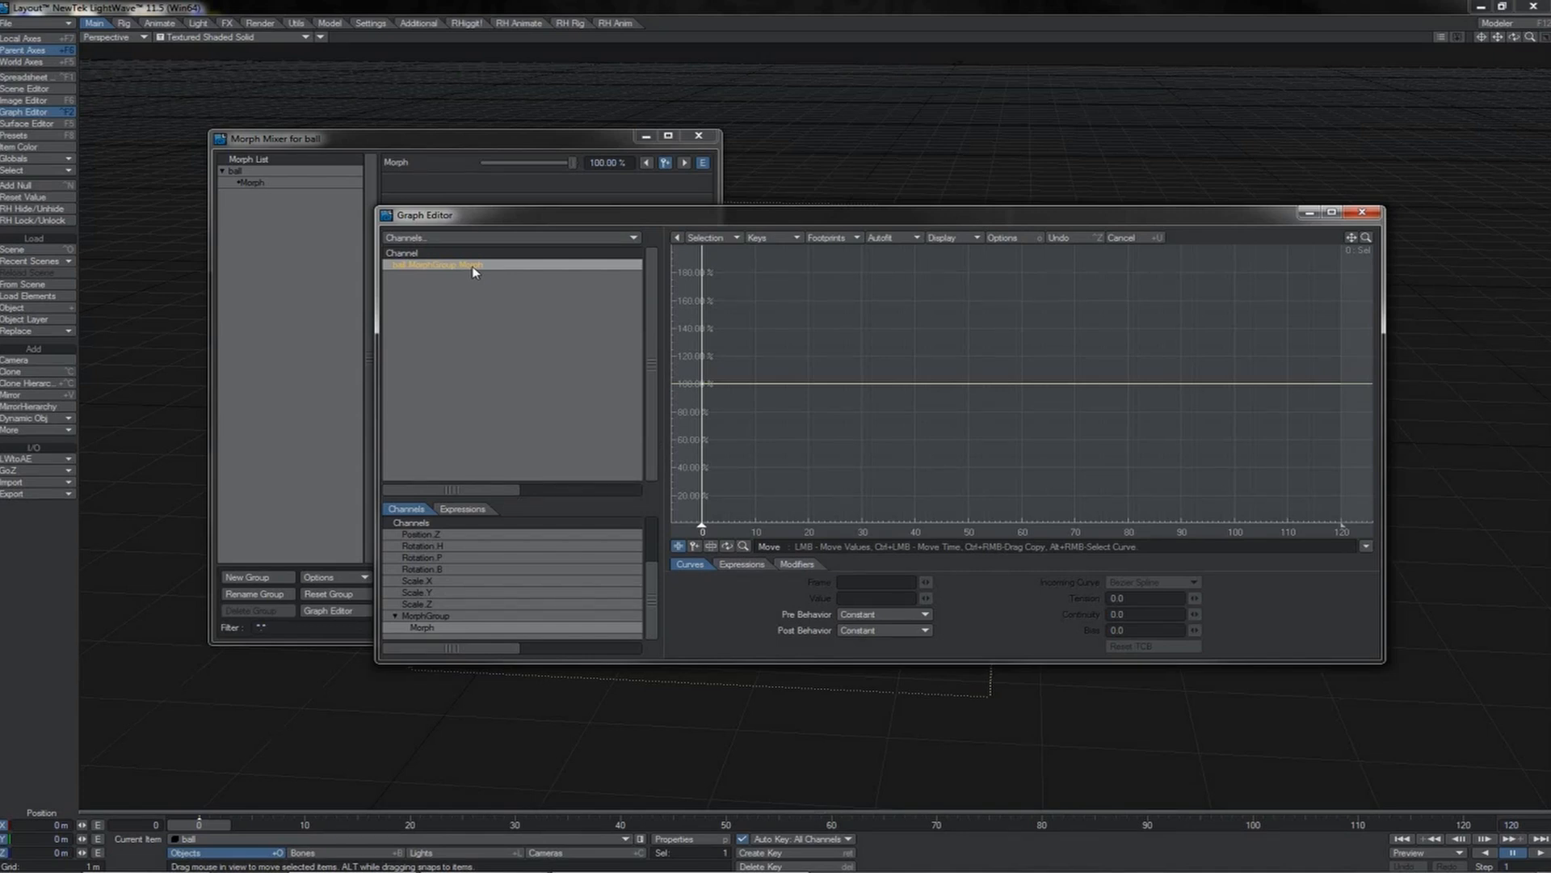
click(1363, 212)
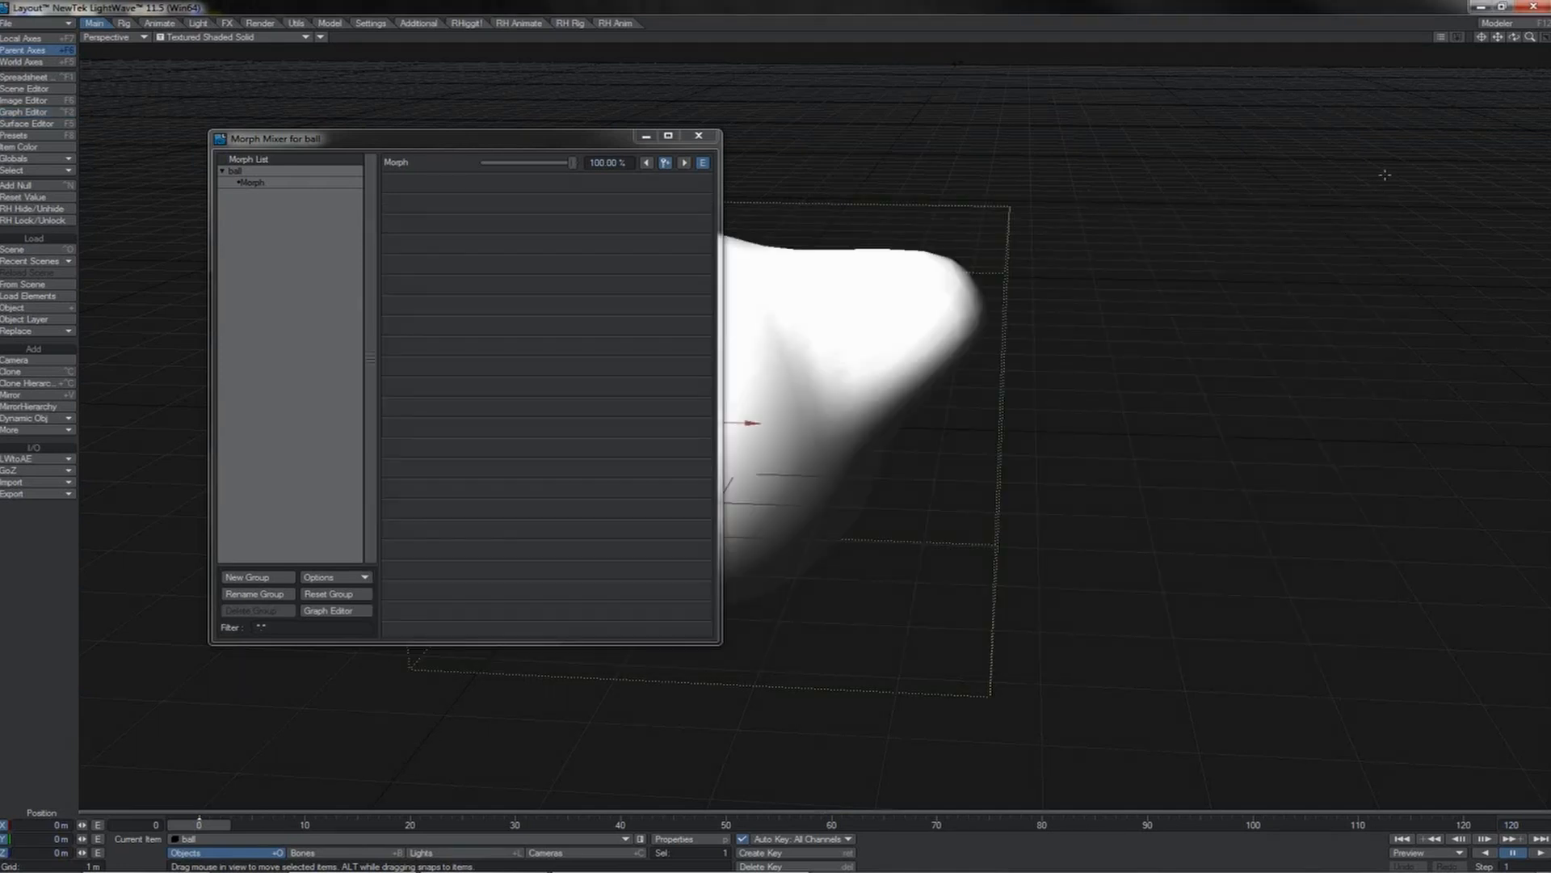
- Switch to Modeler, select two points on the ball's vertical centre line and create a relative endomorph named set2.newmorf
click(1498, 24)
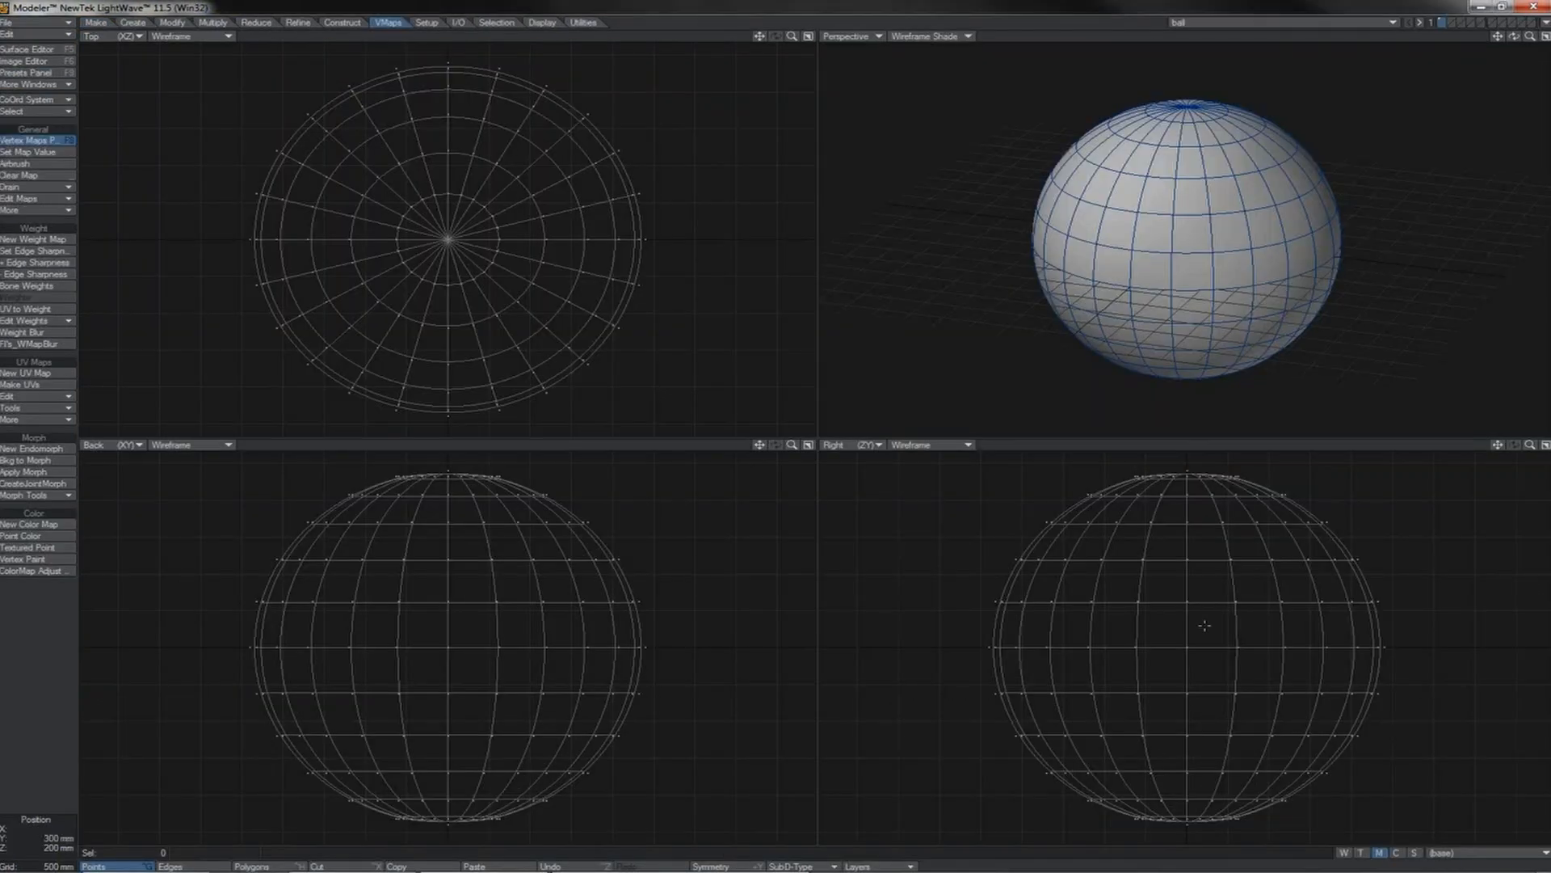
click(448, 601)
click(449, 560)
click(30, 449)
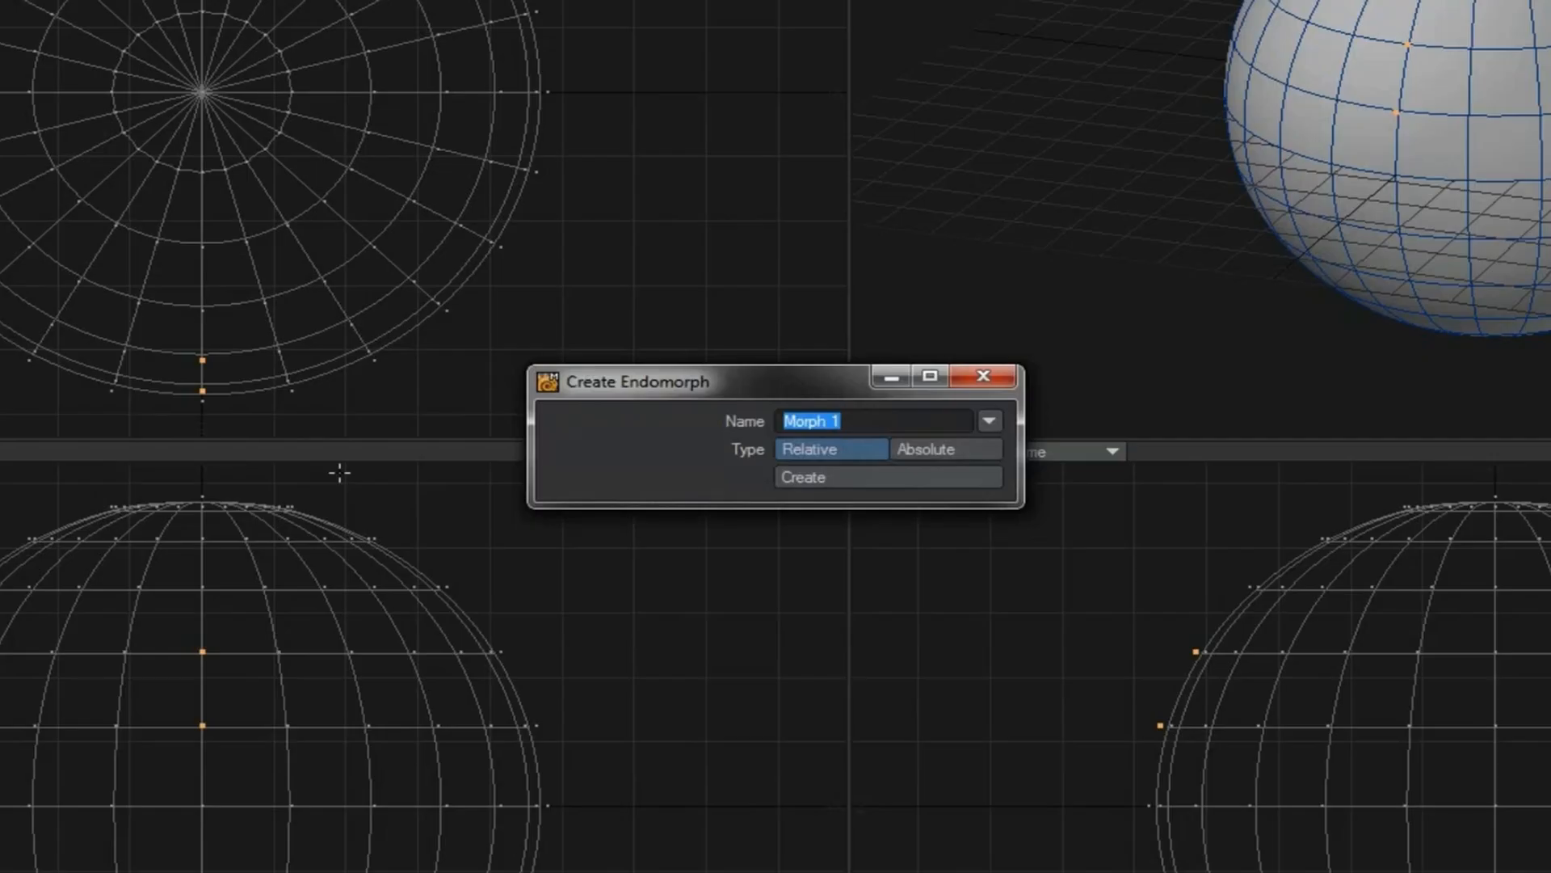
text(set2.newmorf)
click(895, 479)
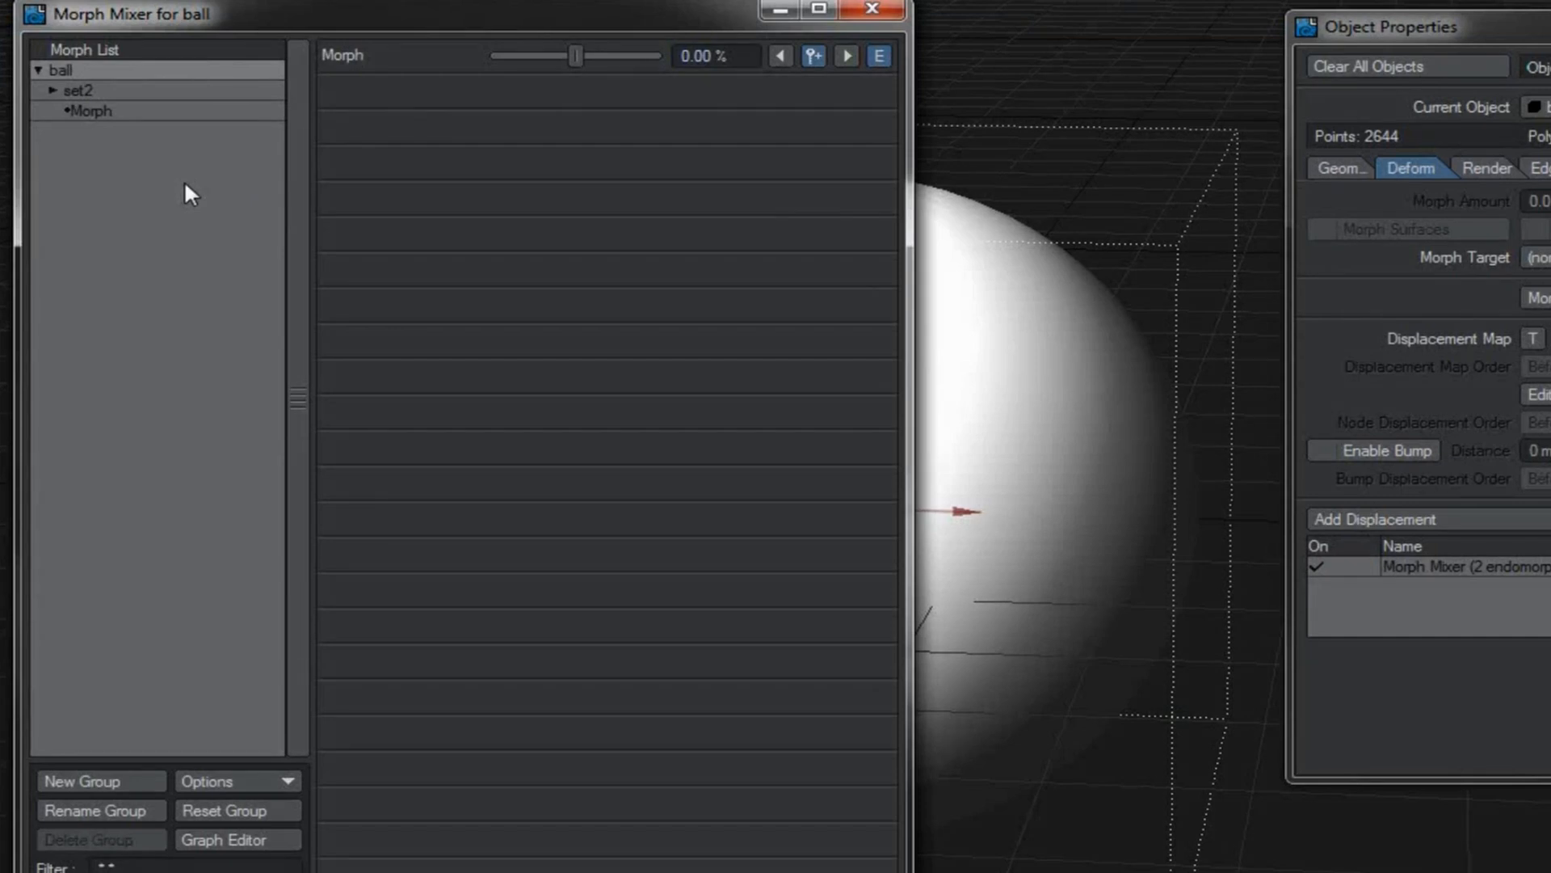
- Expand the set2 group in the Morph Mixer, show only newmorf and adjust its morph amount
click(51, 90)
click(120, 111)
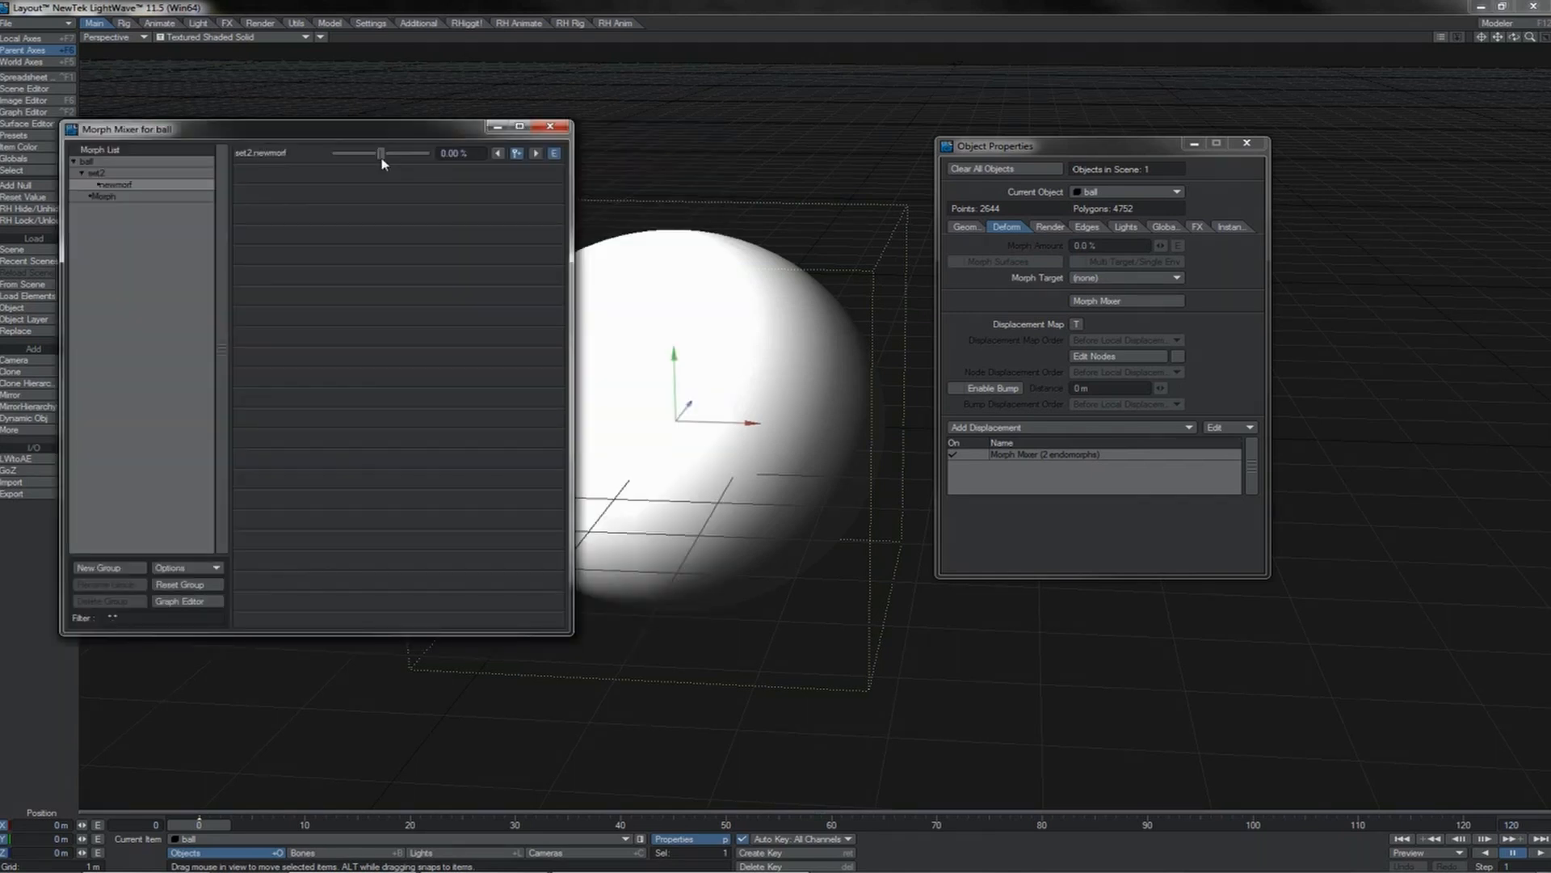
mouse_move(383, 161)
mouse_down()
mouse_move(443, 168)
mouse_move(396, 167)
mouse_up()
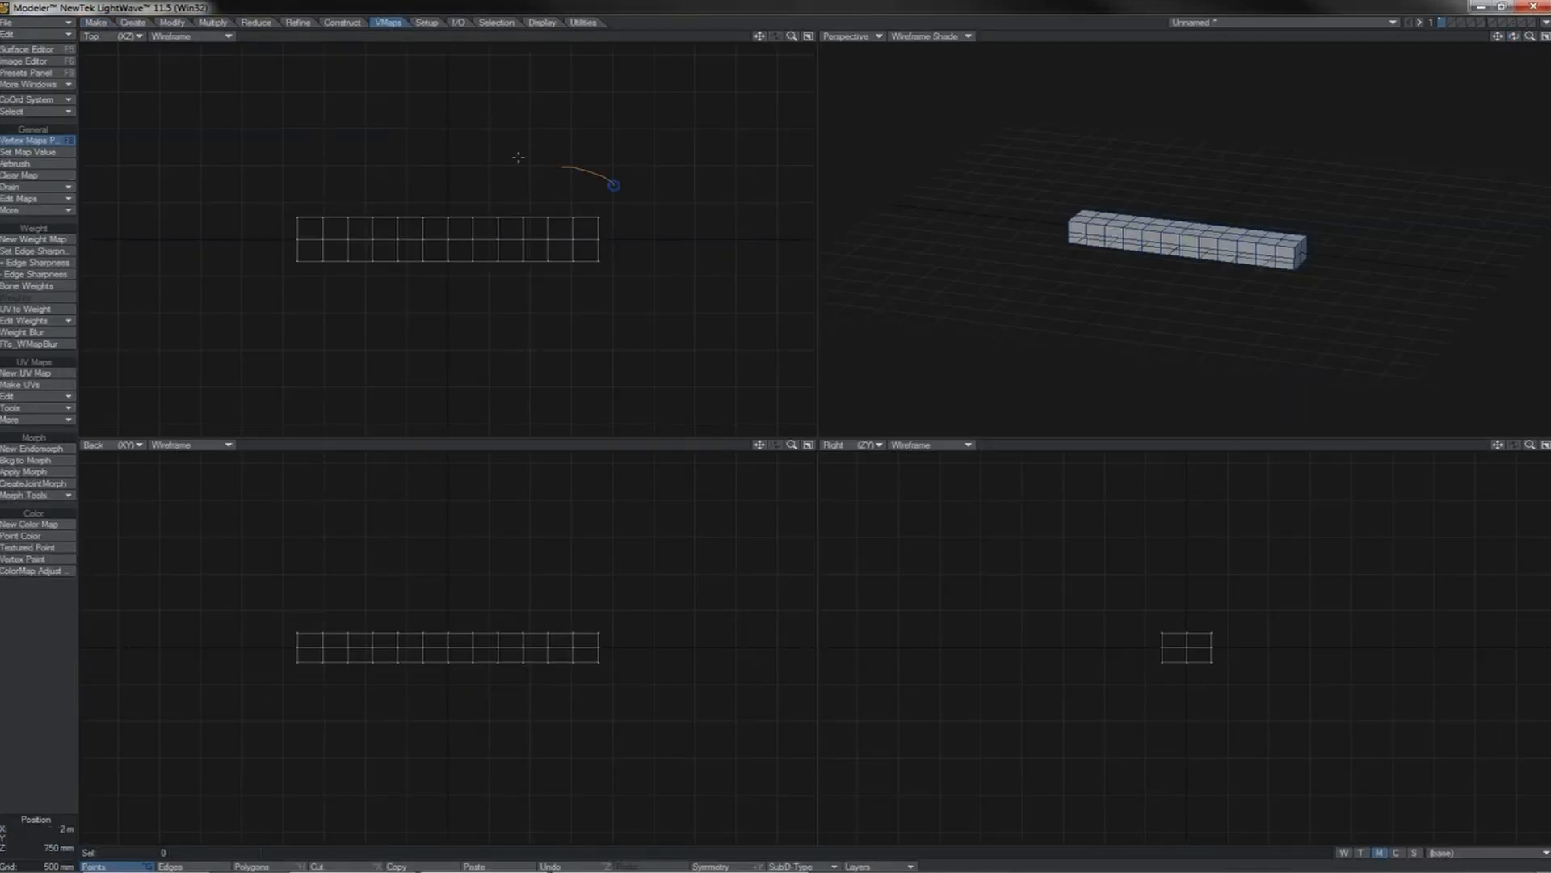
- Select the points of the bar's +X half, including its centre row, and create a new endomorph named Bend
mouse_move(519, 157)
mouse_down()
mouse_move(471, 170)
mouse_move(435, 231)
mouse_move(593, 290)
mouse_up()
right_drag(593, 290, 627, 210)
click(49, 450)
text(Bend)
key(Return)
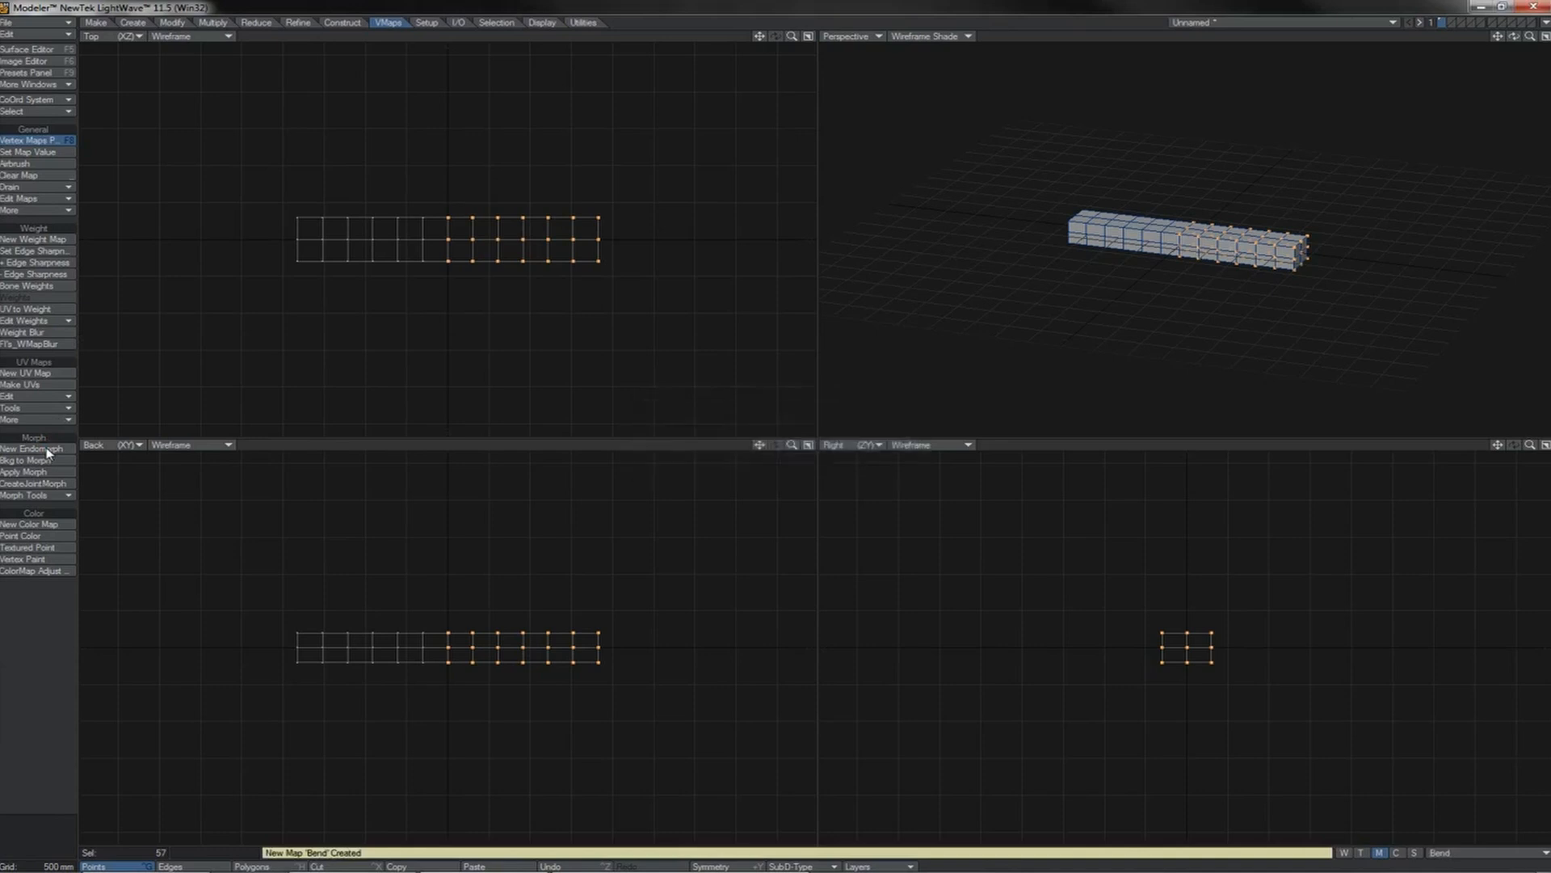
- Rotate the selected half of the bar about -91° in the top view and move it outward to shape the bend
drag(424, 239, 565, 242)
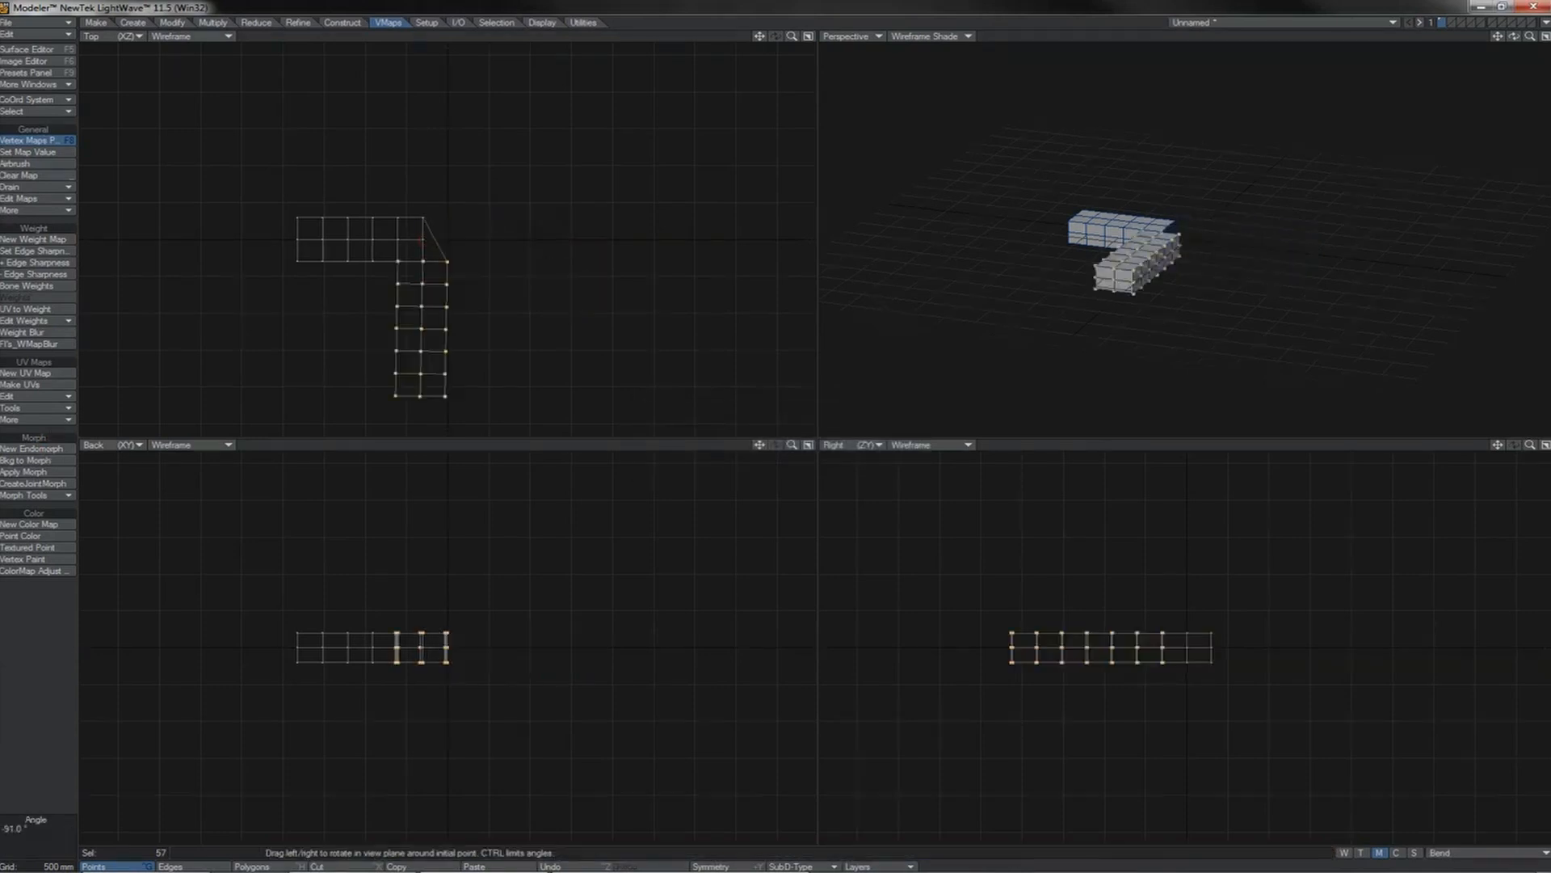
key(t)
drag(425, 267, 475, 270)
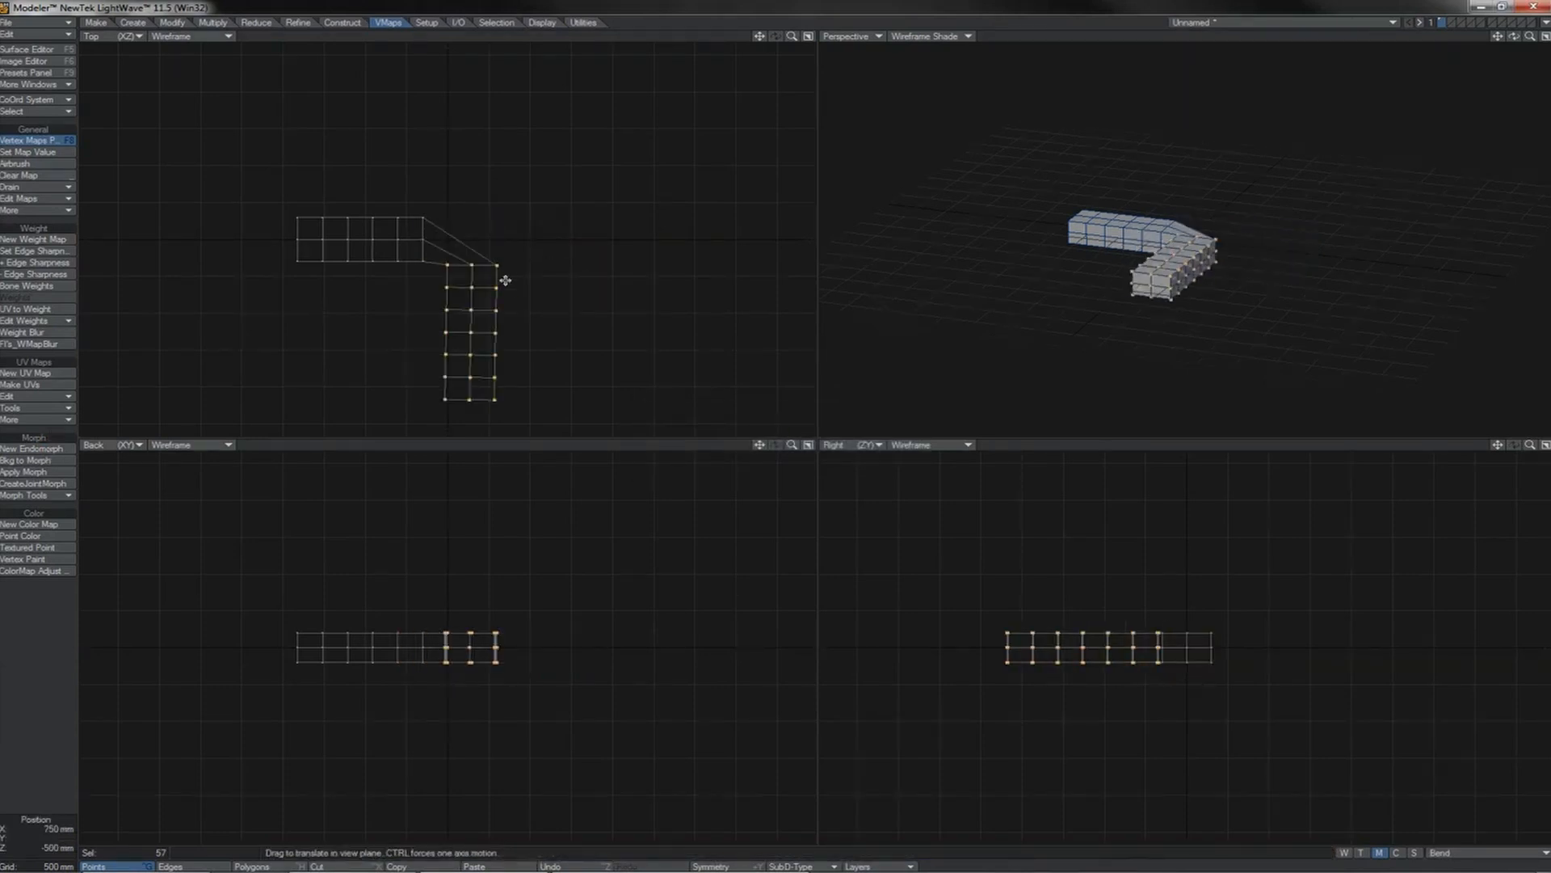
- Switch to Layout and raise the bendmorf object's Bend morph to 100% in the Morph Mixer
drag(1513, 36, 774, 428)
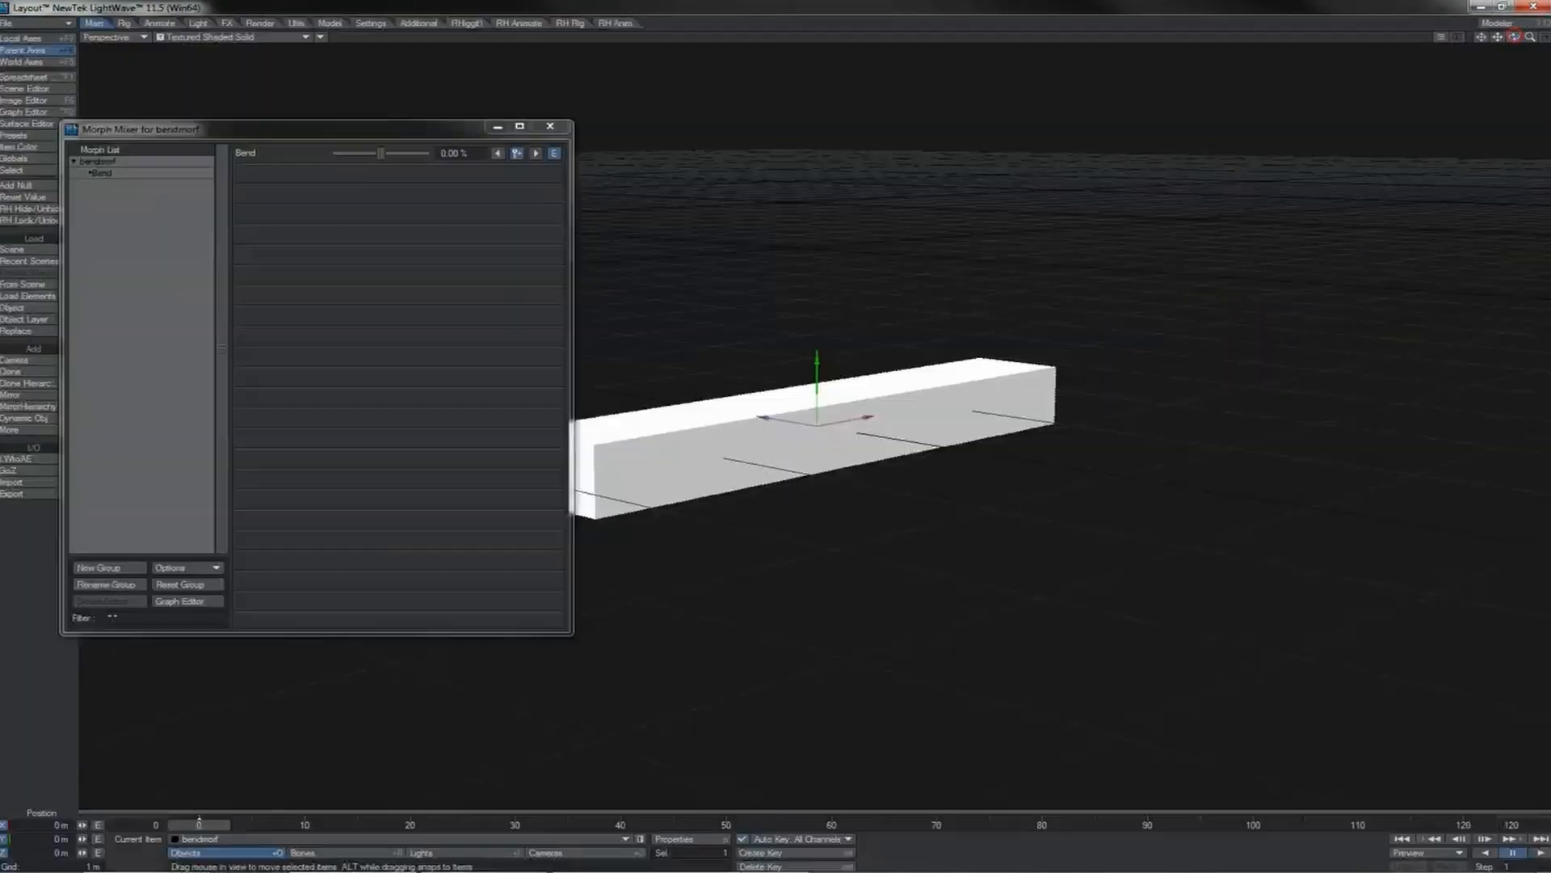
alt+drag(776, 436, 865, 436)
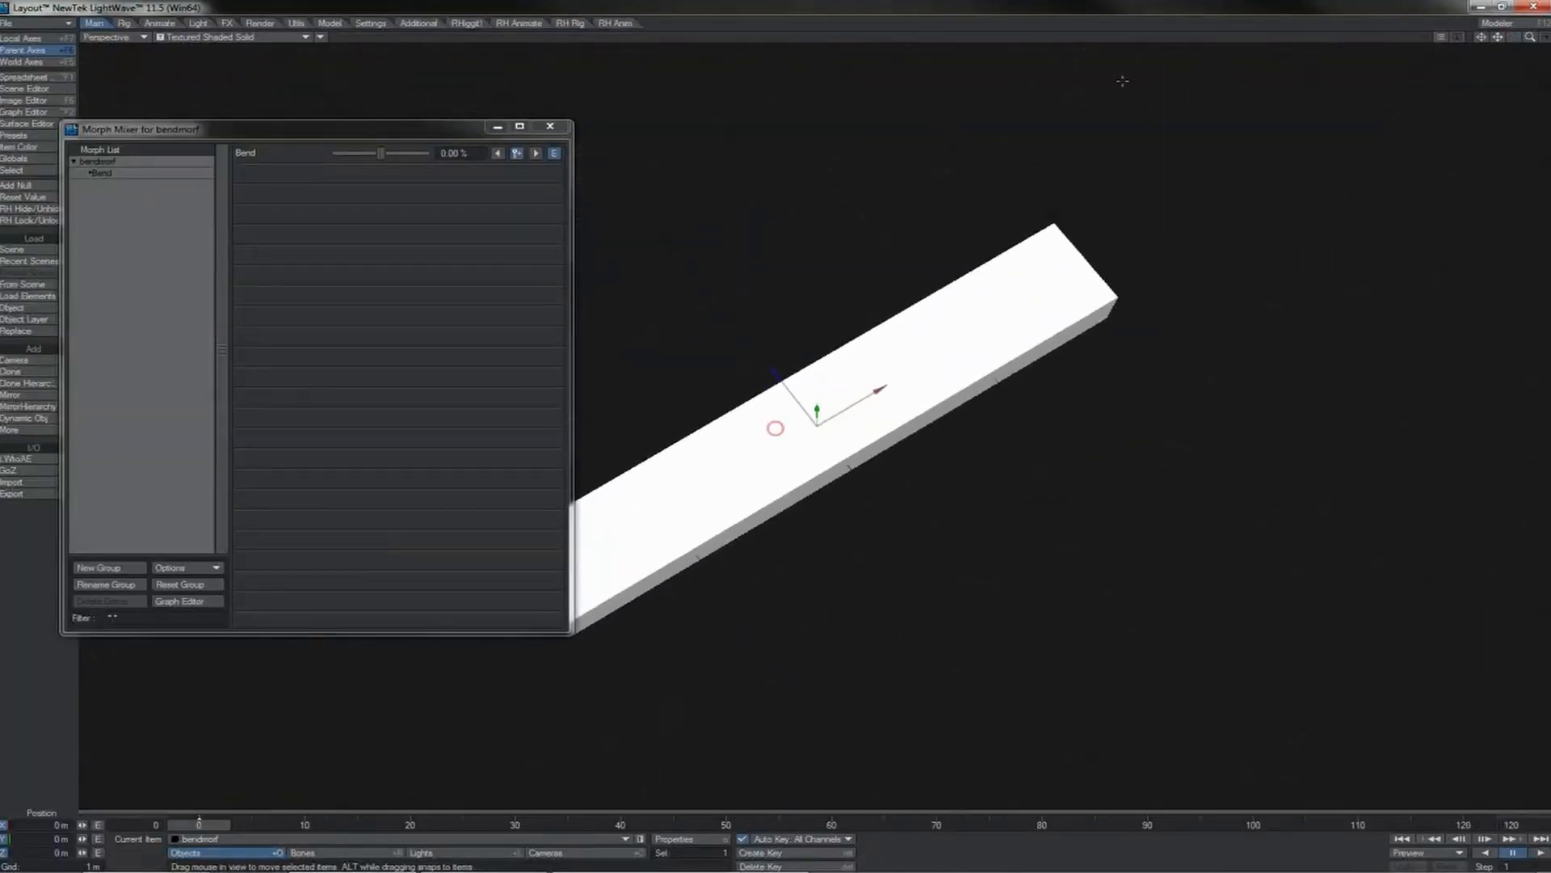
click(383, 155)
drag(382, 154, 426, 154)
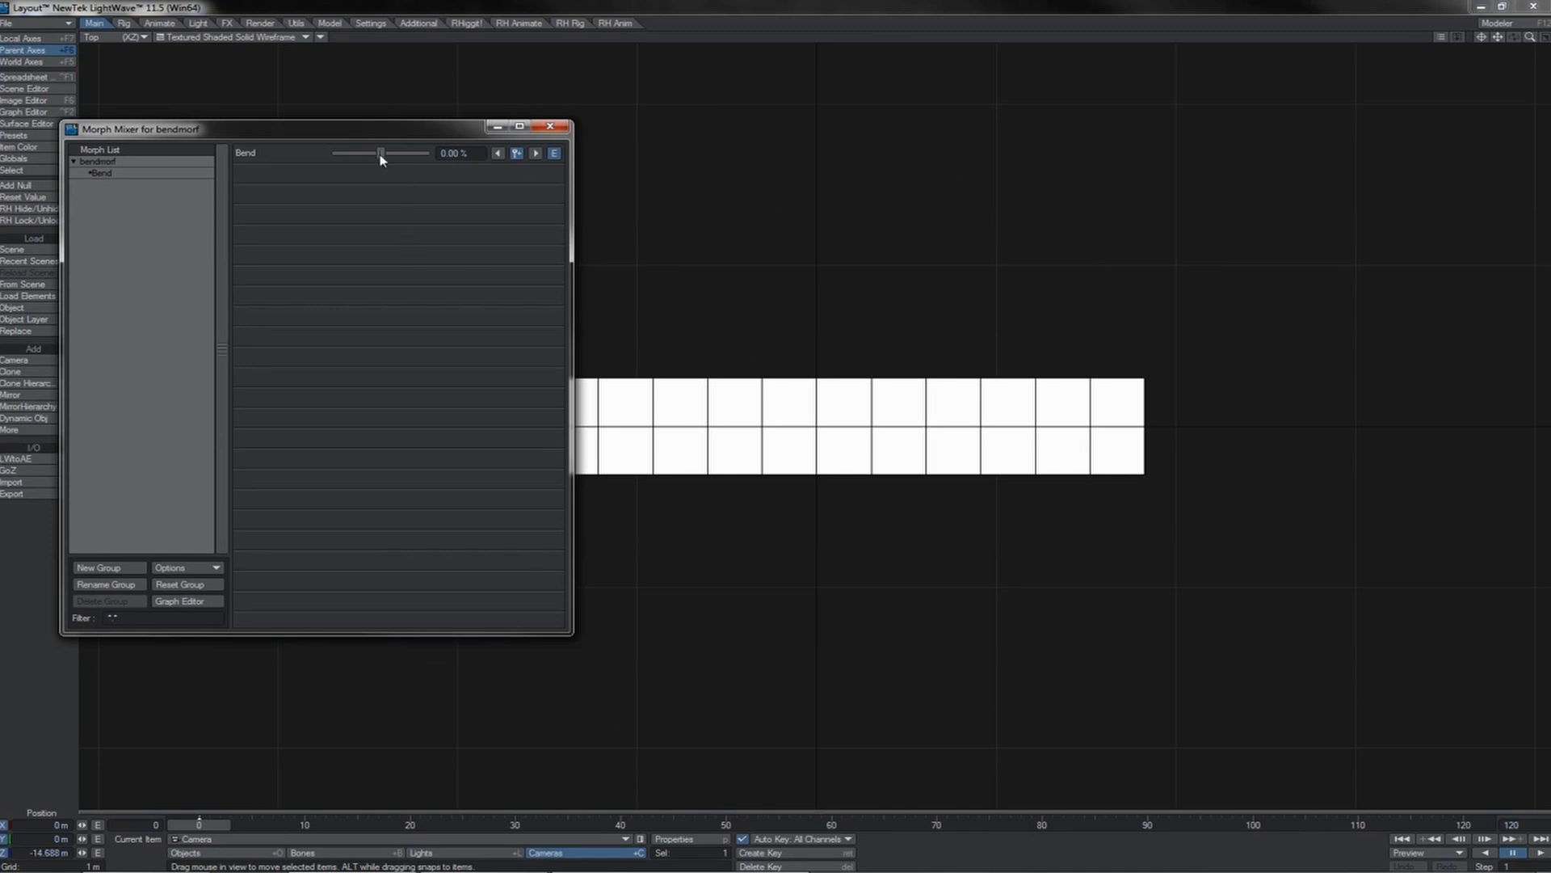
drag(379, 154, 427, 162)
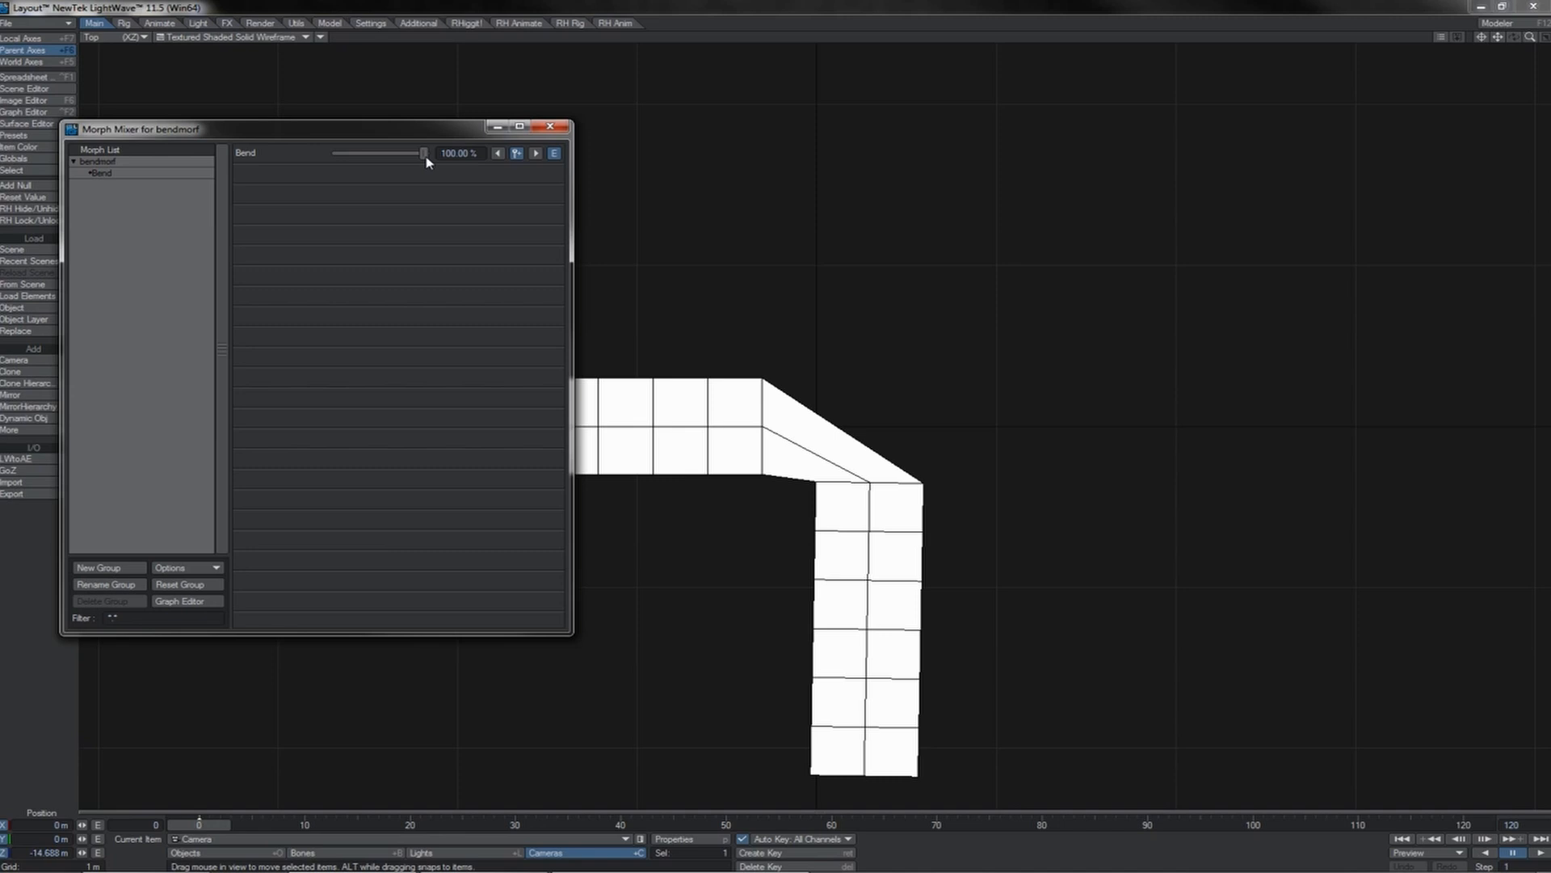
- Return to Modeler and create a second endomorph named Morph2 for the bar
key(alt+Tab)
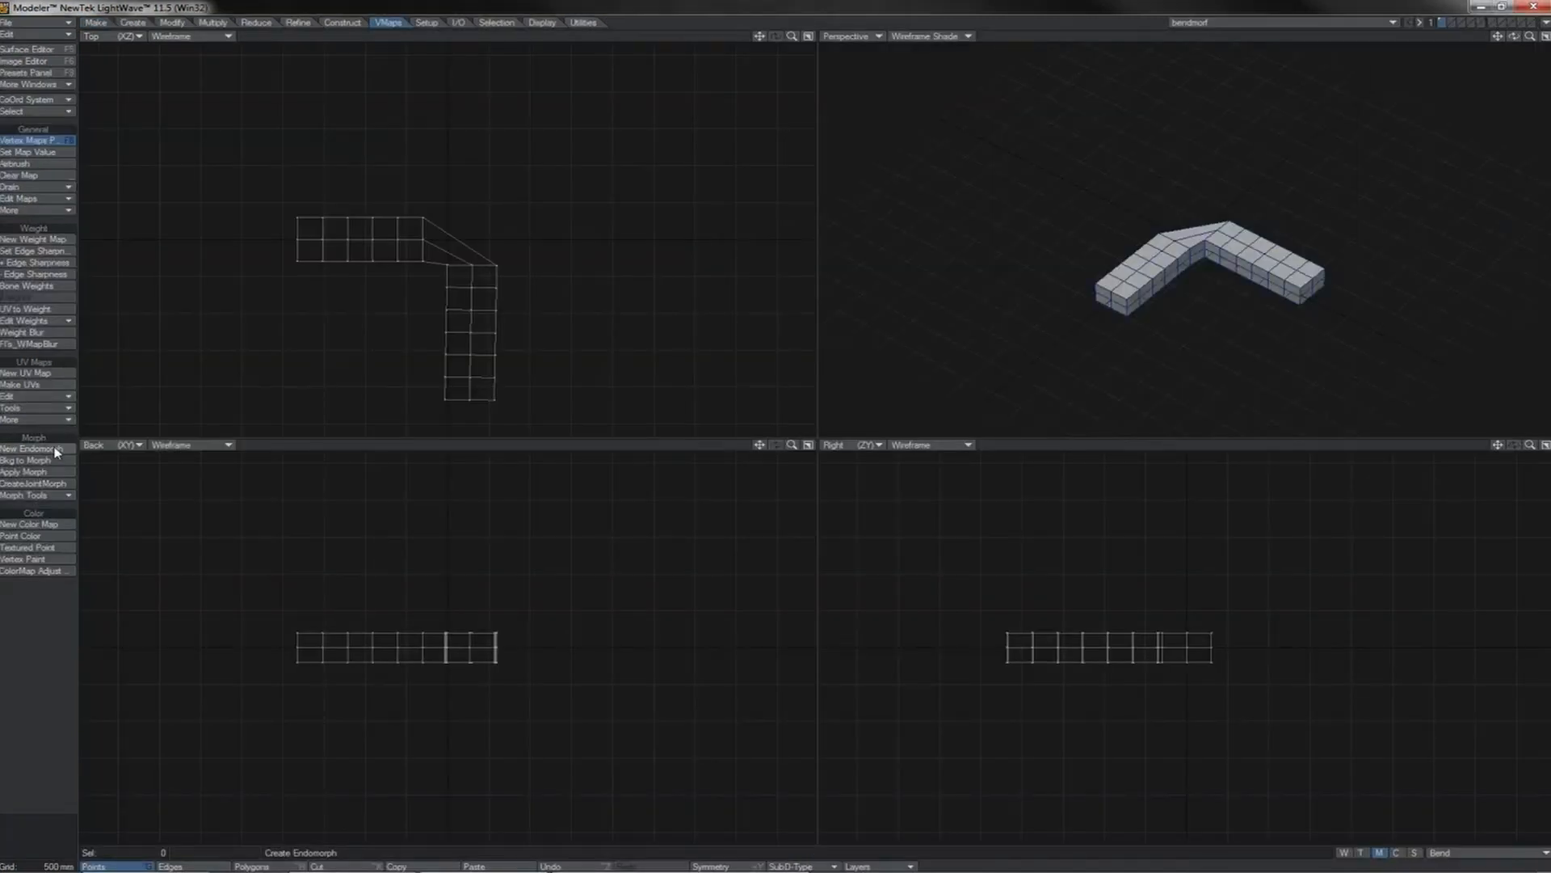
click(30, 449)
key(Right)
text(h2)
key(Return)
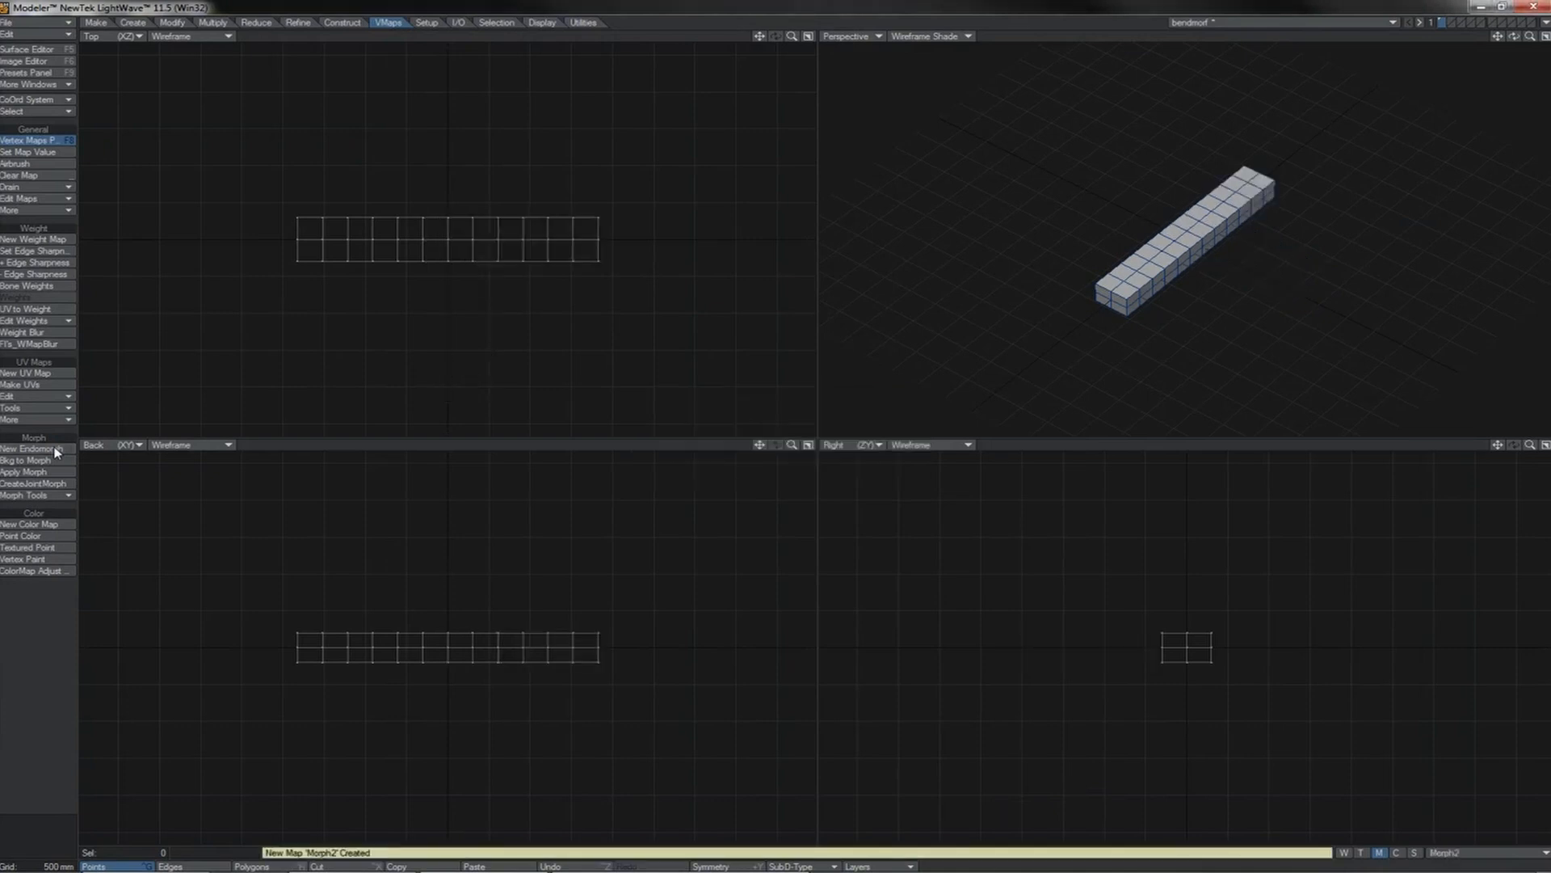
- Select the bar's +X end points beyond the centre row and move them about 1.2 m along Z
mouse_move(465, 269)
mouse_down()
mouse_move(474, 162)
mouse_move(642, 225)
mouse_move(576, 313)
mouse_up()
right_drag(519, 300, 468, 267)
key(t)
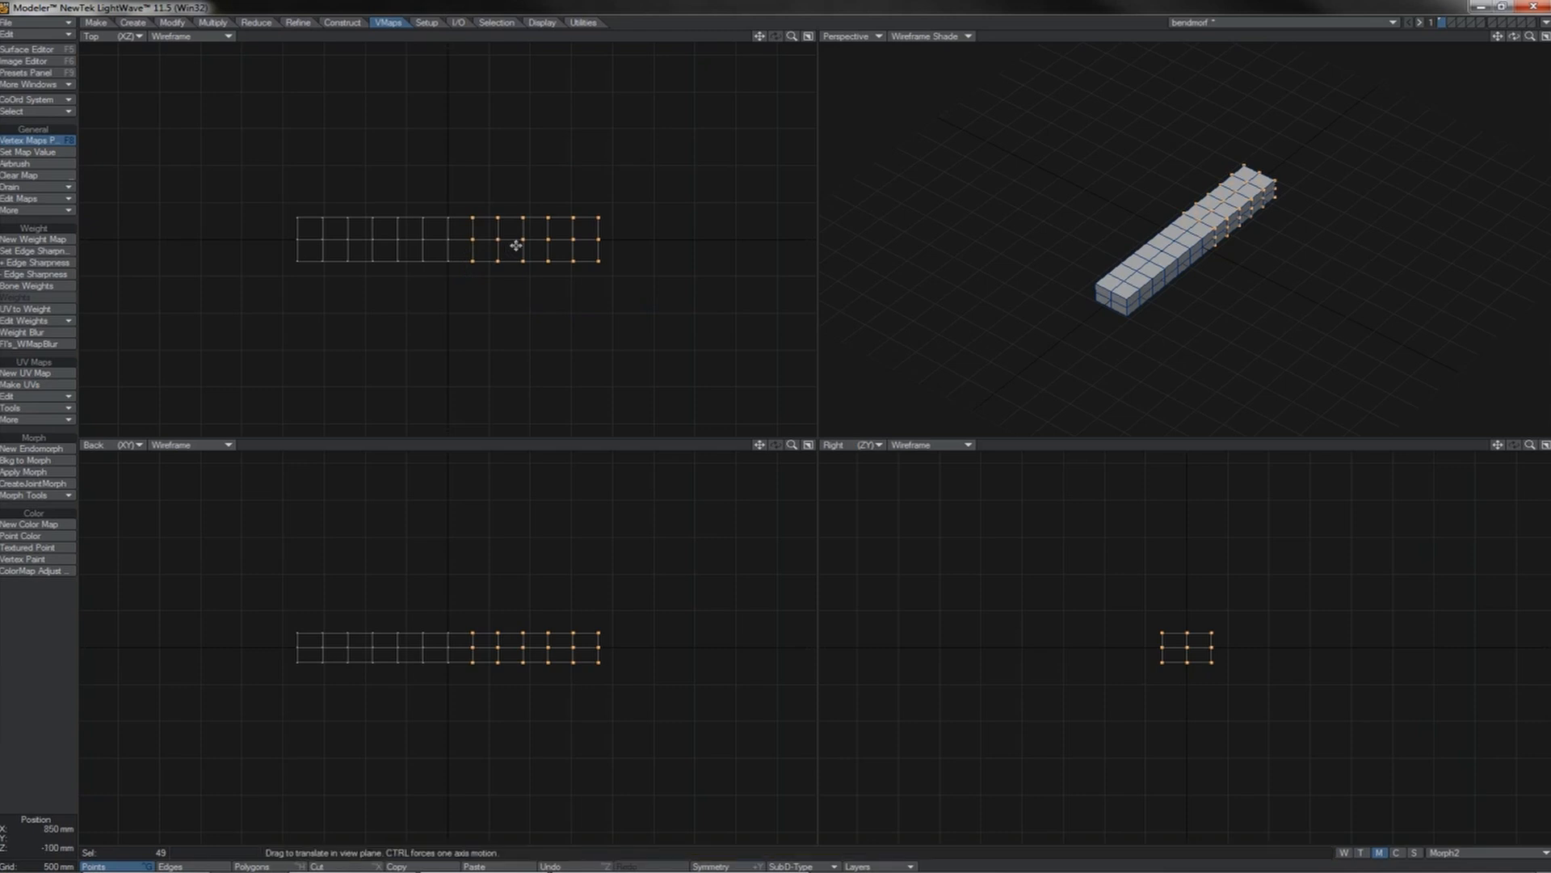
drag(517, 245, 516, 156)
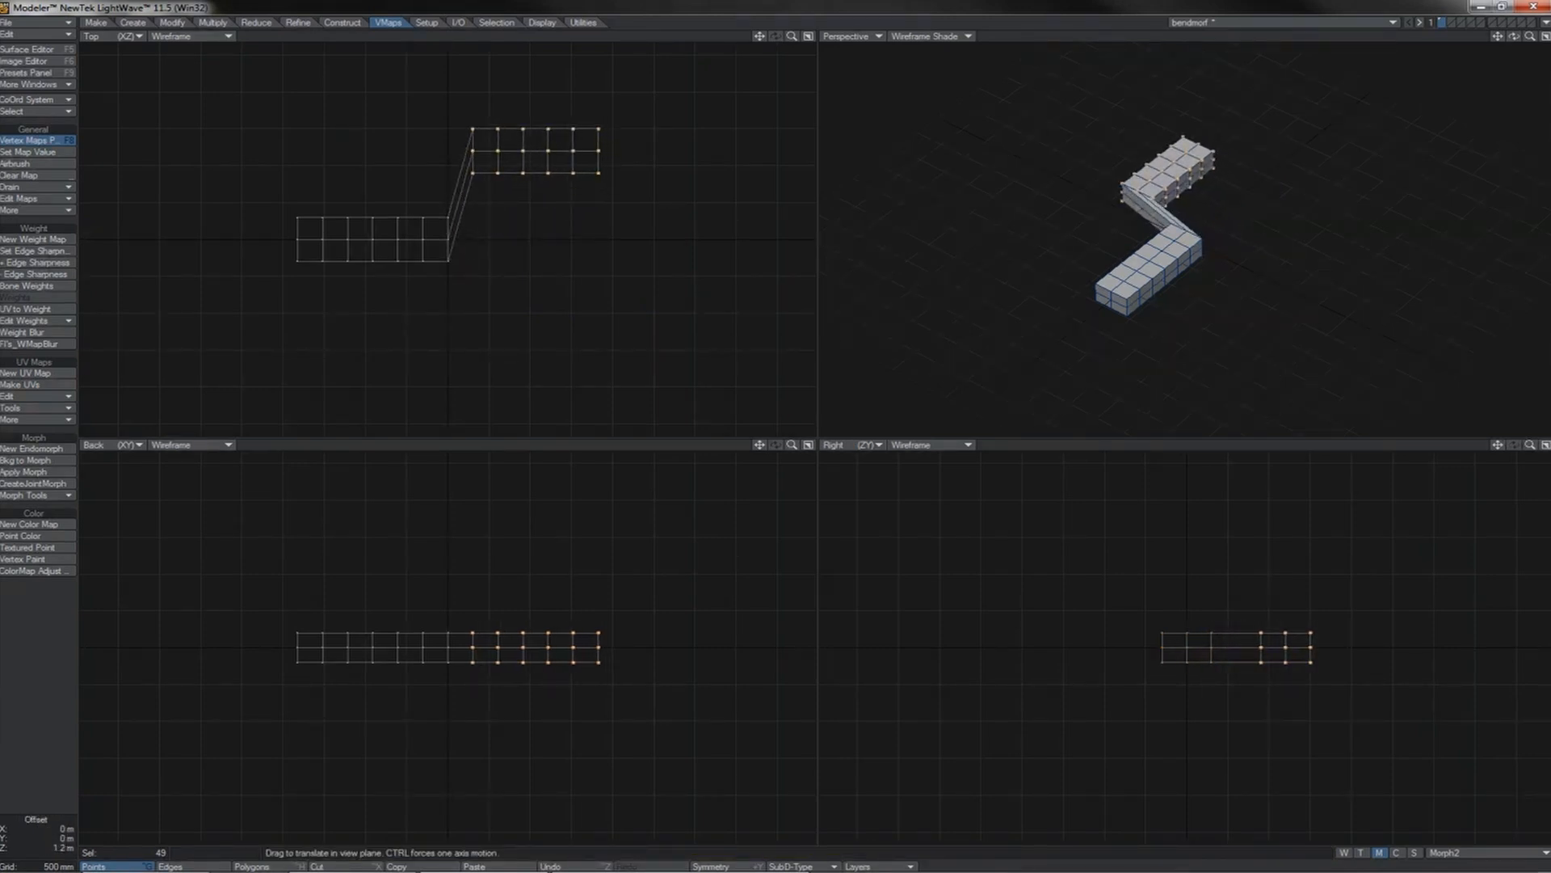
- Switch to Layout, raise Morph2 to 100% and set Bend to 0%
click(380, 862)
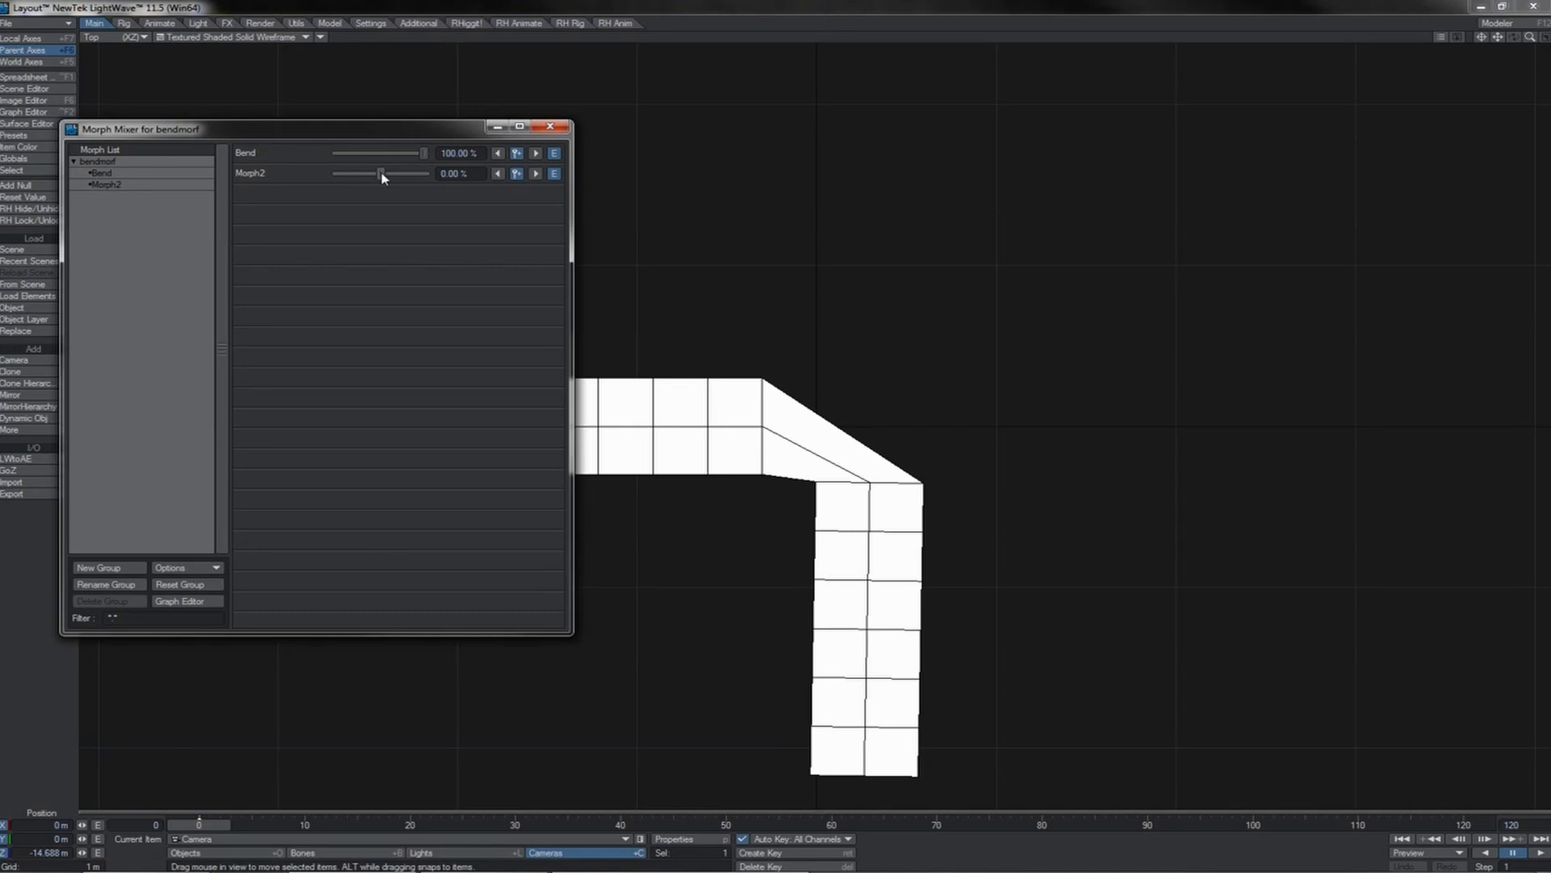
drag(381, 173, 426, 173)
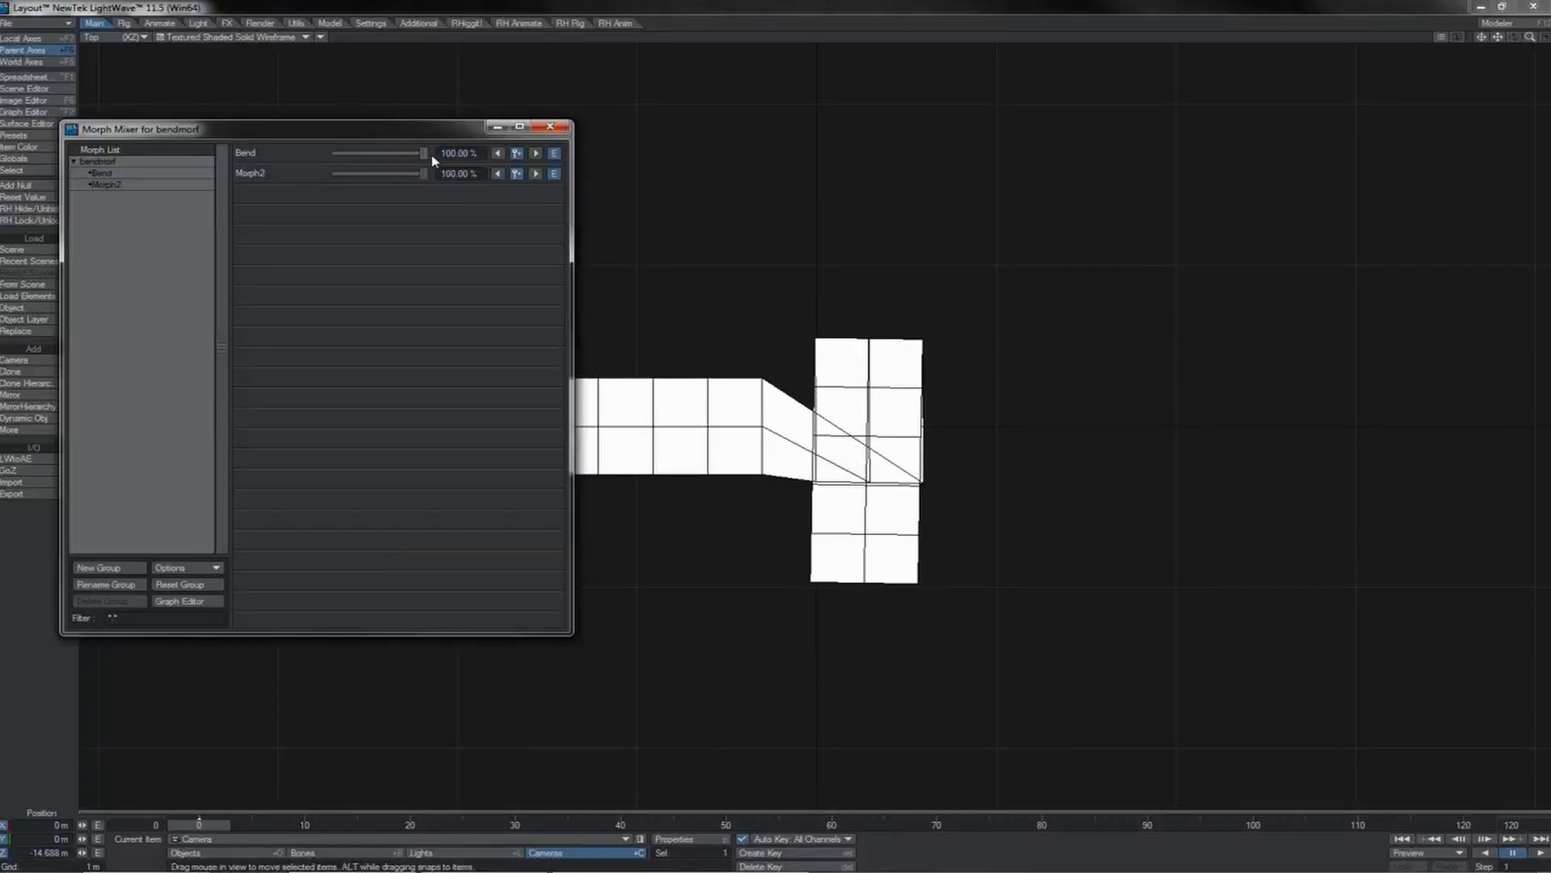
drag(484, 154, 439, 156)
text(0)
key(Return)
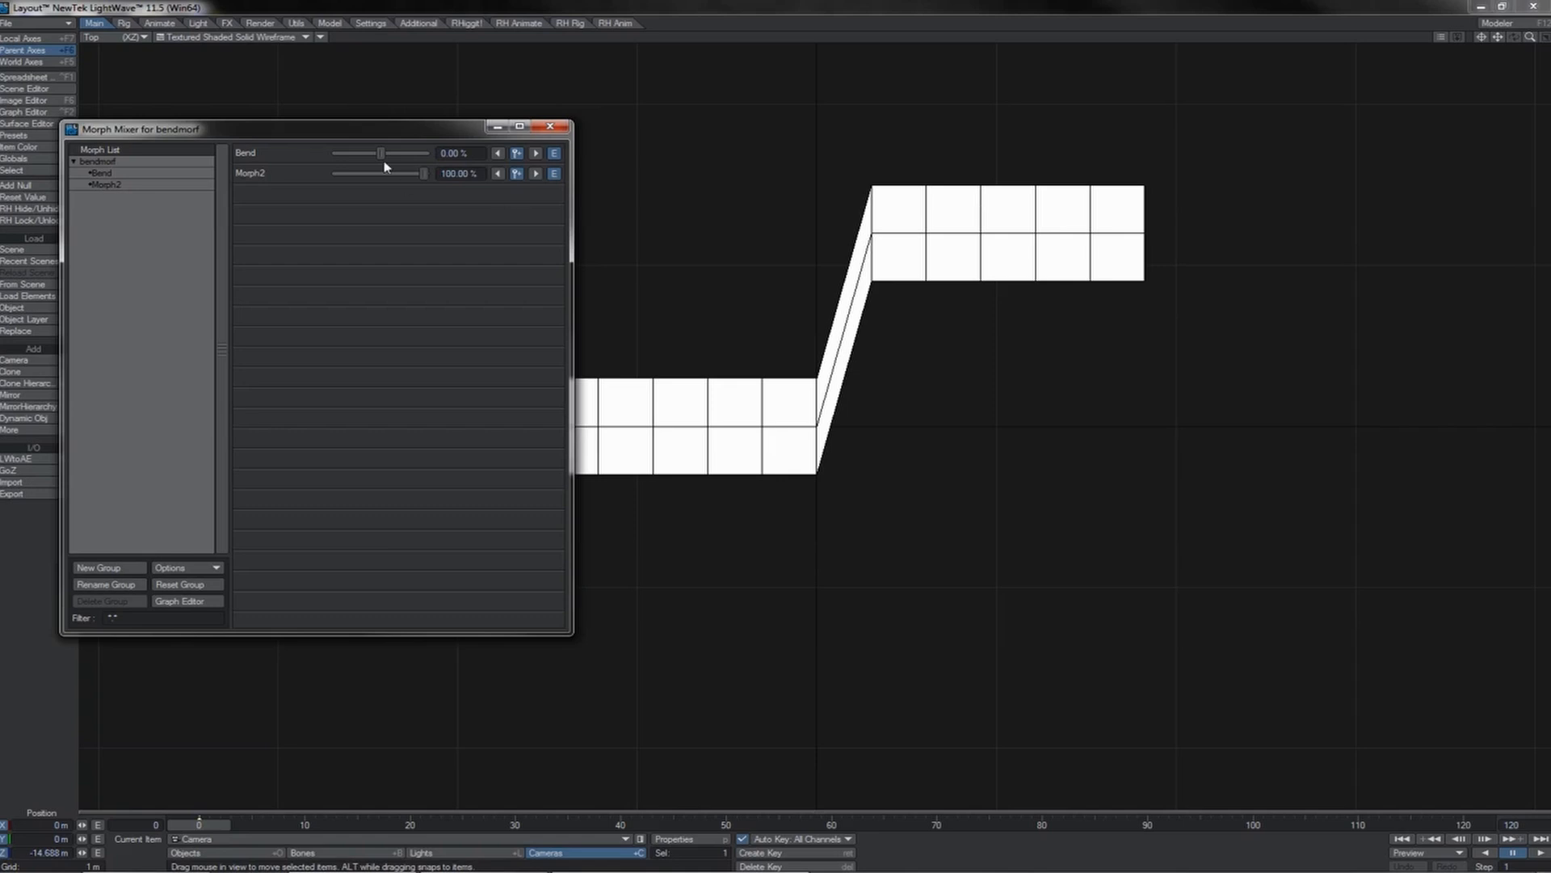
- Try Bend at about 32% on top of the full Morph2 and set it back to 0%
mouse_move(383, 155)
mouse_down()
mouse_move(422, 159)
mouse_move(394, 159)
mouse_up()
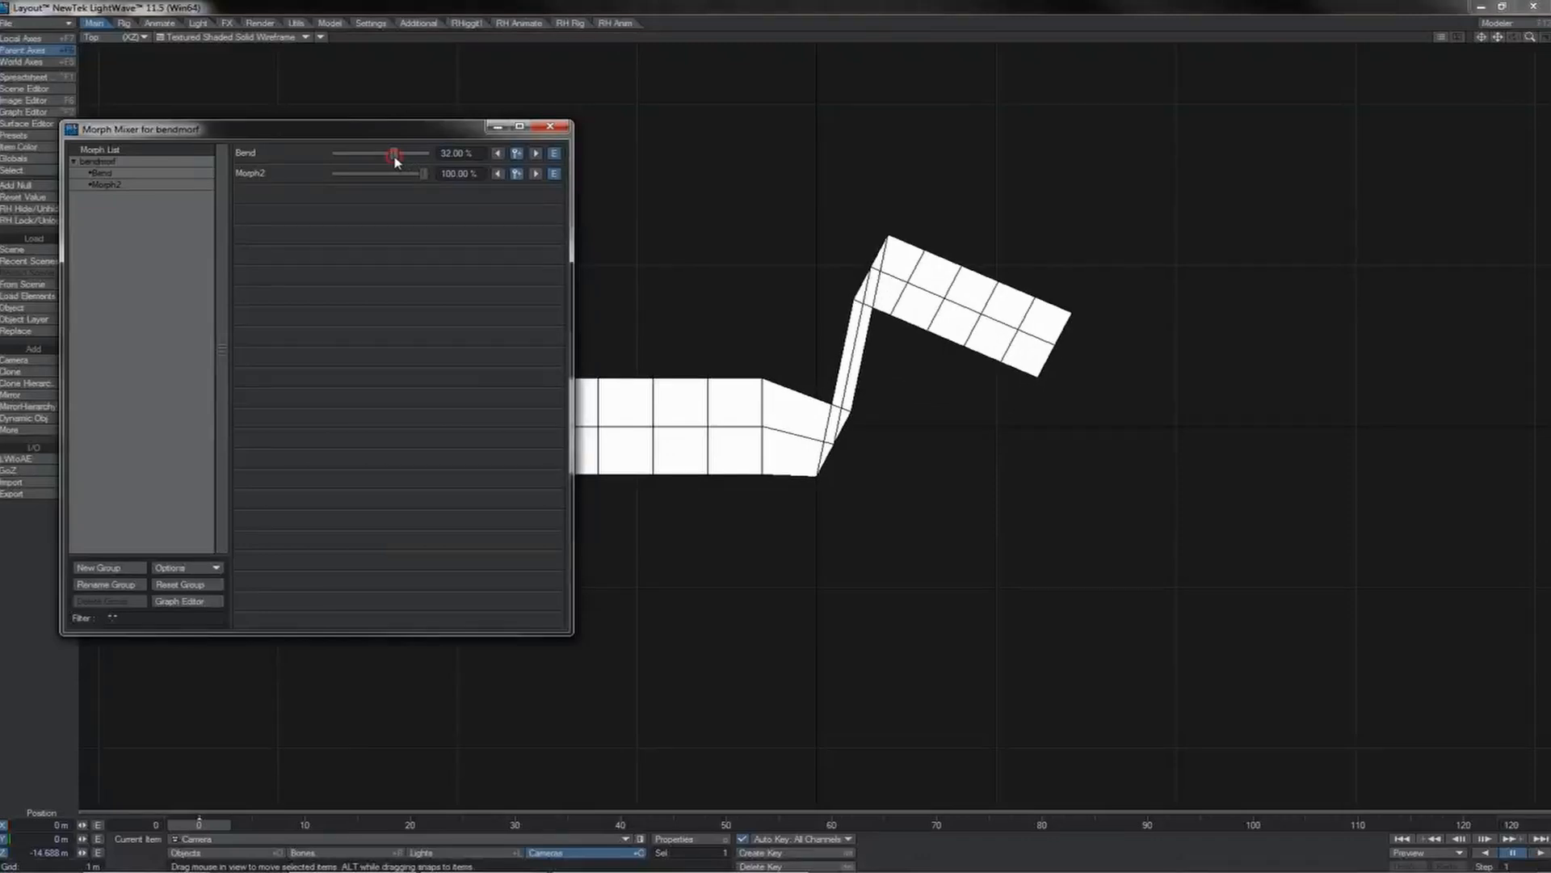
click(476, 152)
text(0)
key(Return)
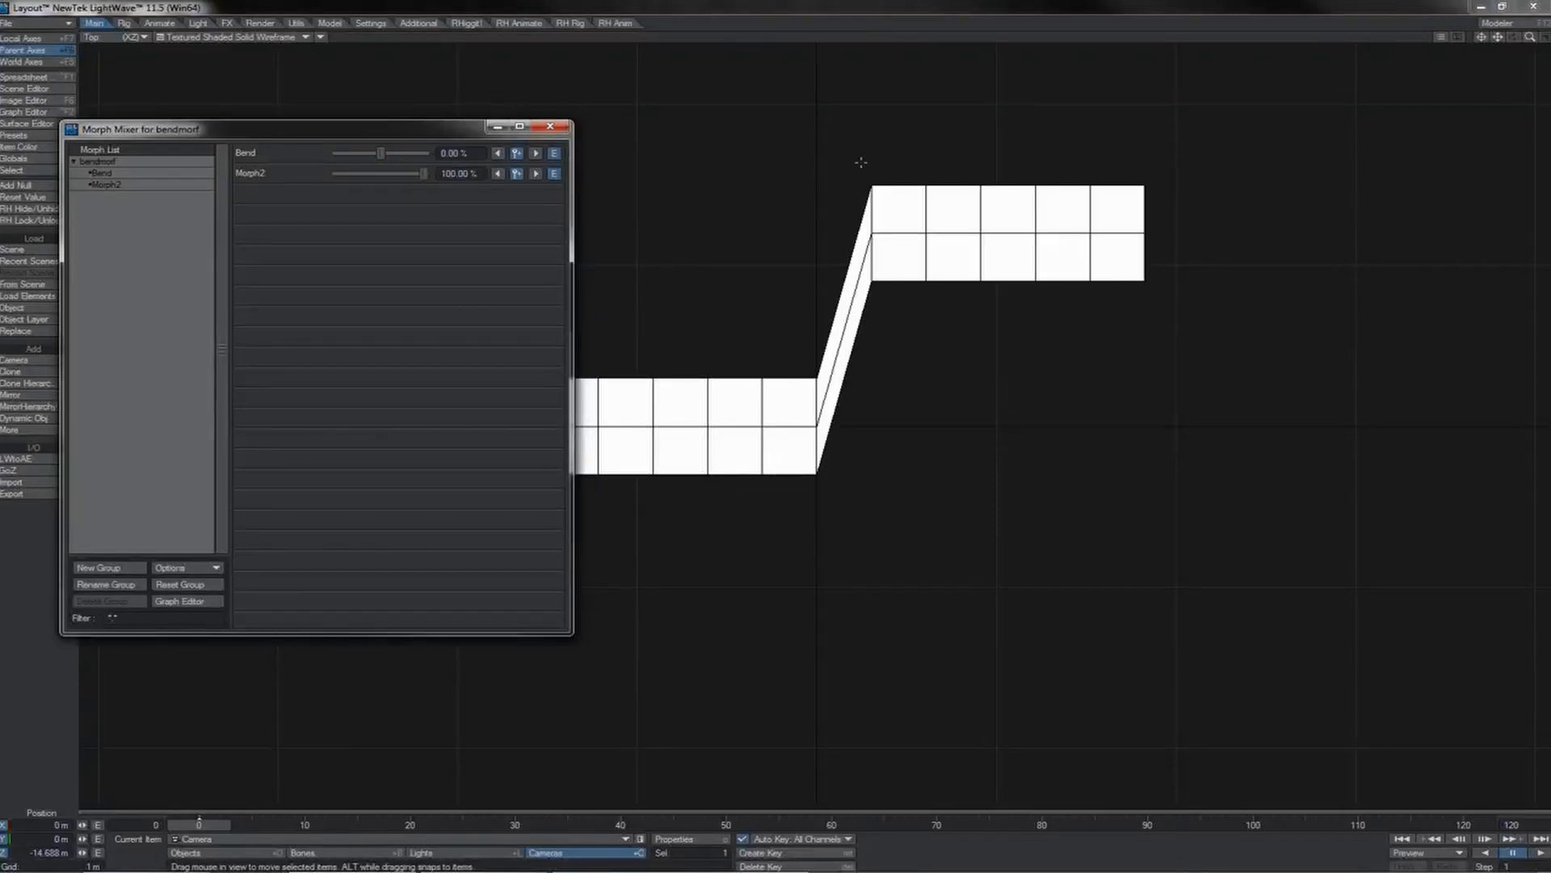
- Lower Morph2 to about 67%, remove its key and raise Bend to 100%
drag(423, 173, 409, 174)
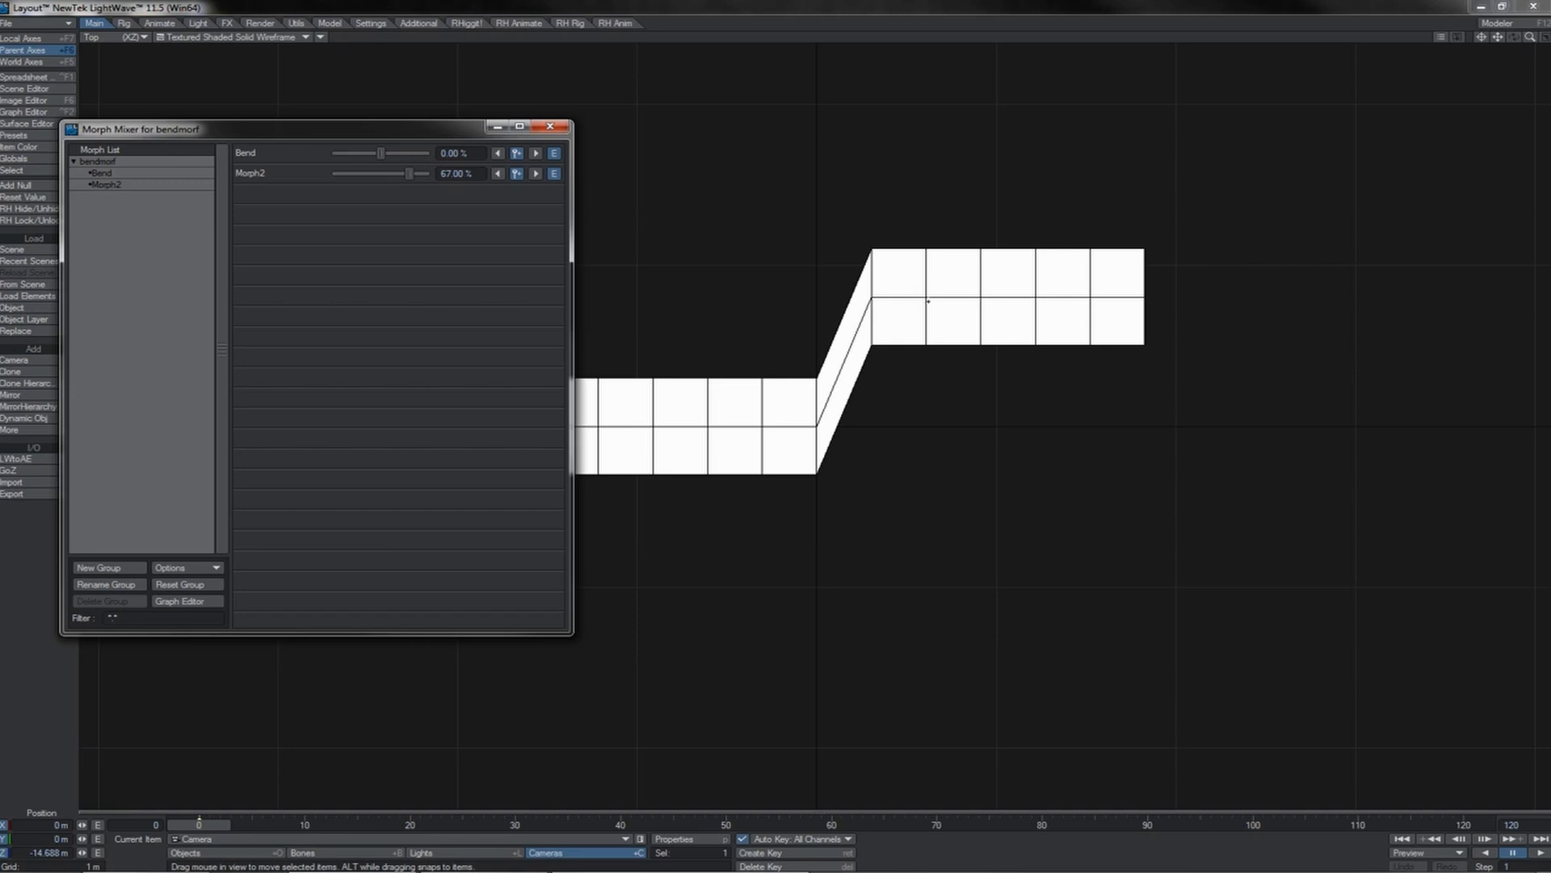
click(517, 173)
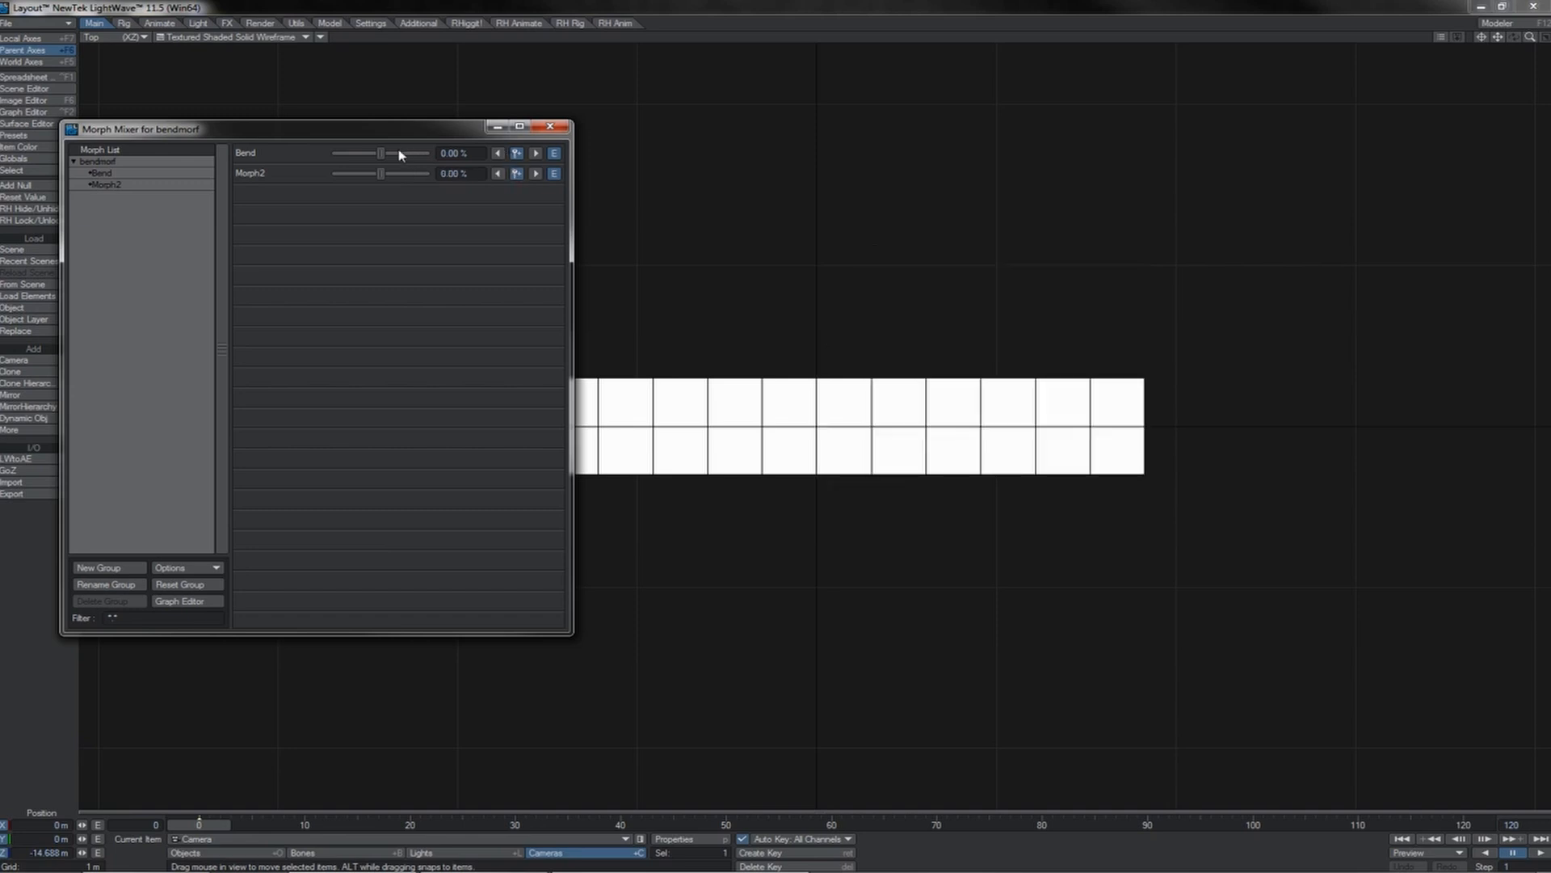
drag(390, 160, 474, 190)
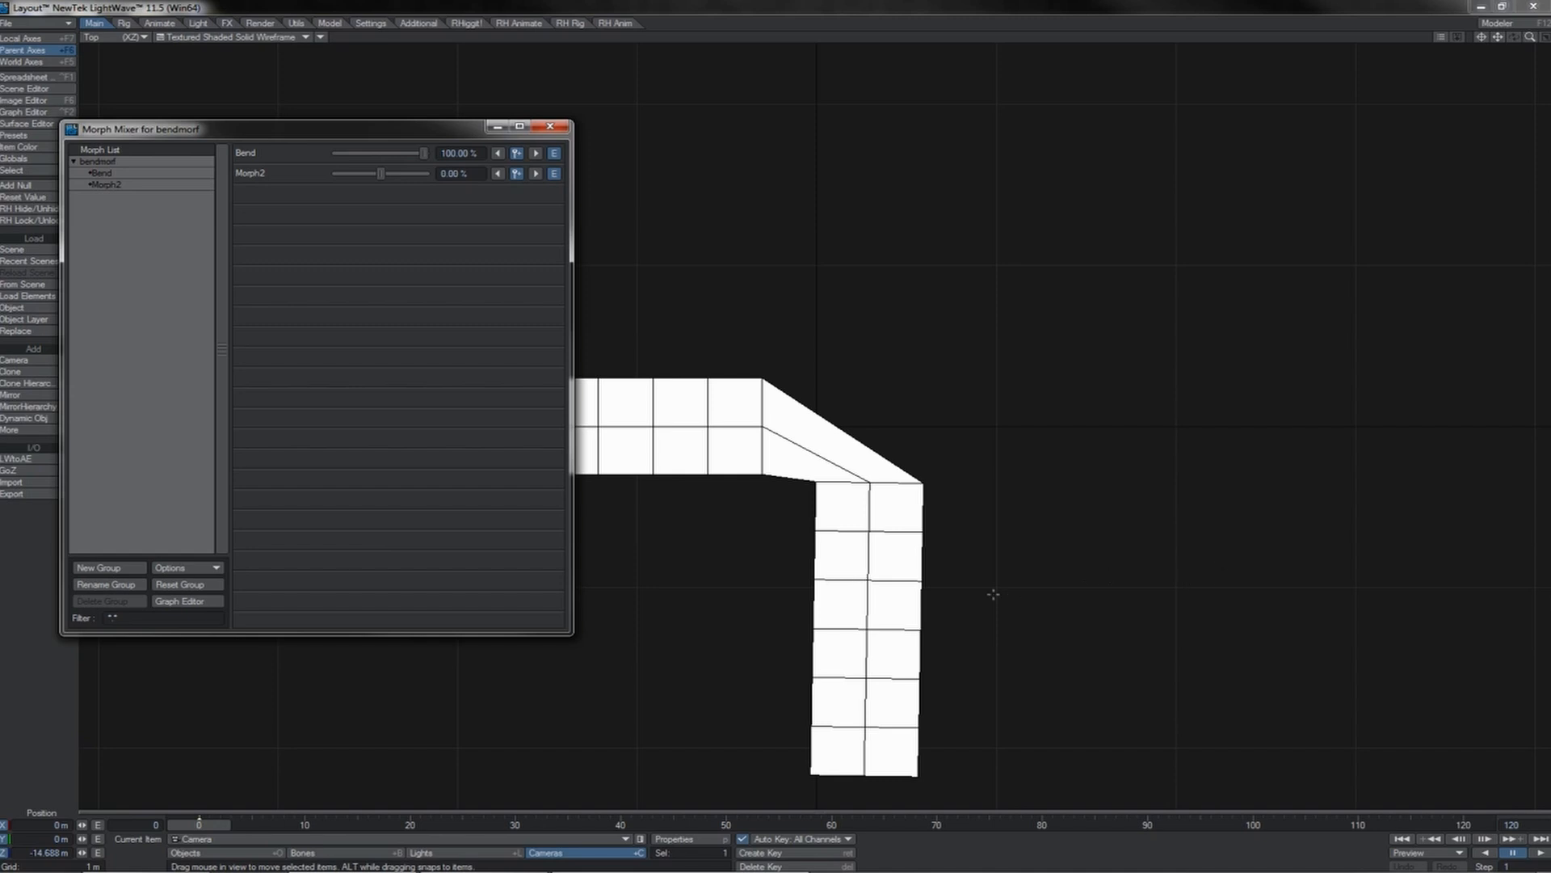
- Vary Morph2 slightly around zero, between about 7% and -2%, and remove the keys of both Morph2 and Bend
click(381, 173)
mouse_move(381, 174)
mouse_down()
mouse_move(426, 174)
mouse_move(380, 174)
mouse_up()
drag(381, 174, 385, 173)
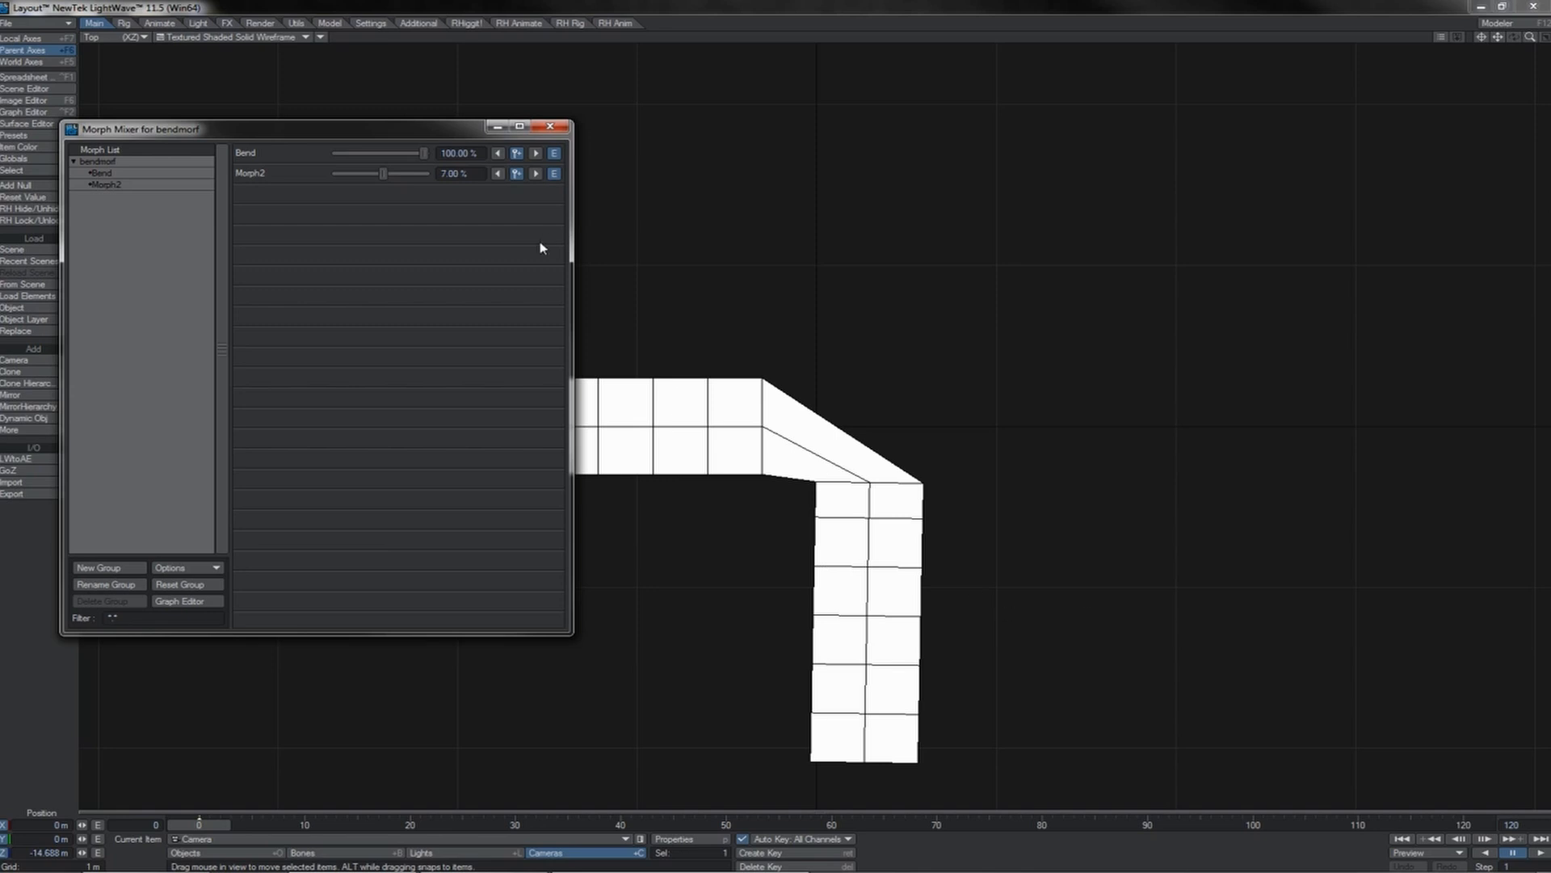
drag(399, 179, 396, 180)
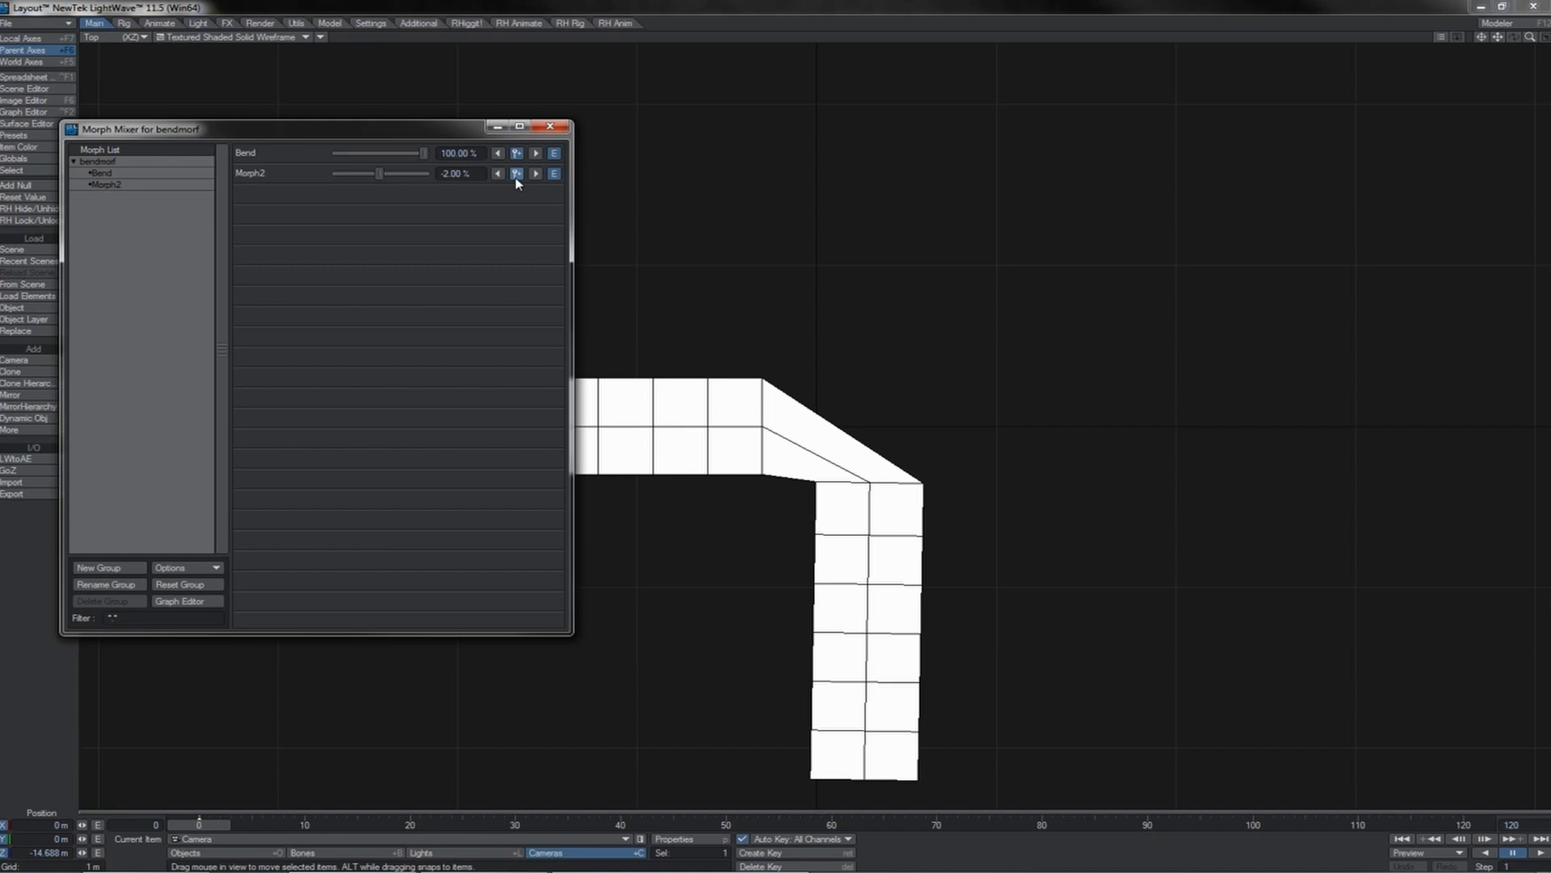
click(516, 174)
click(516, 153)
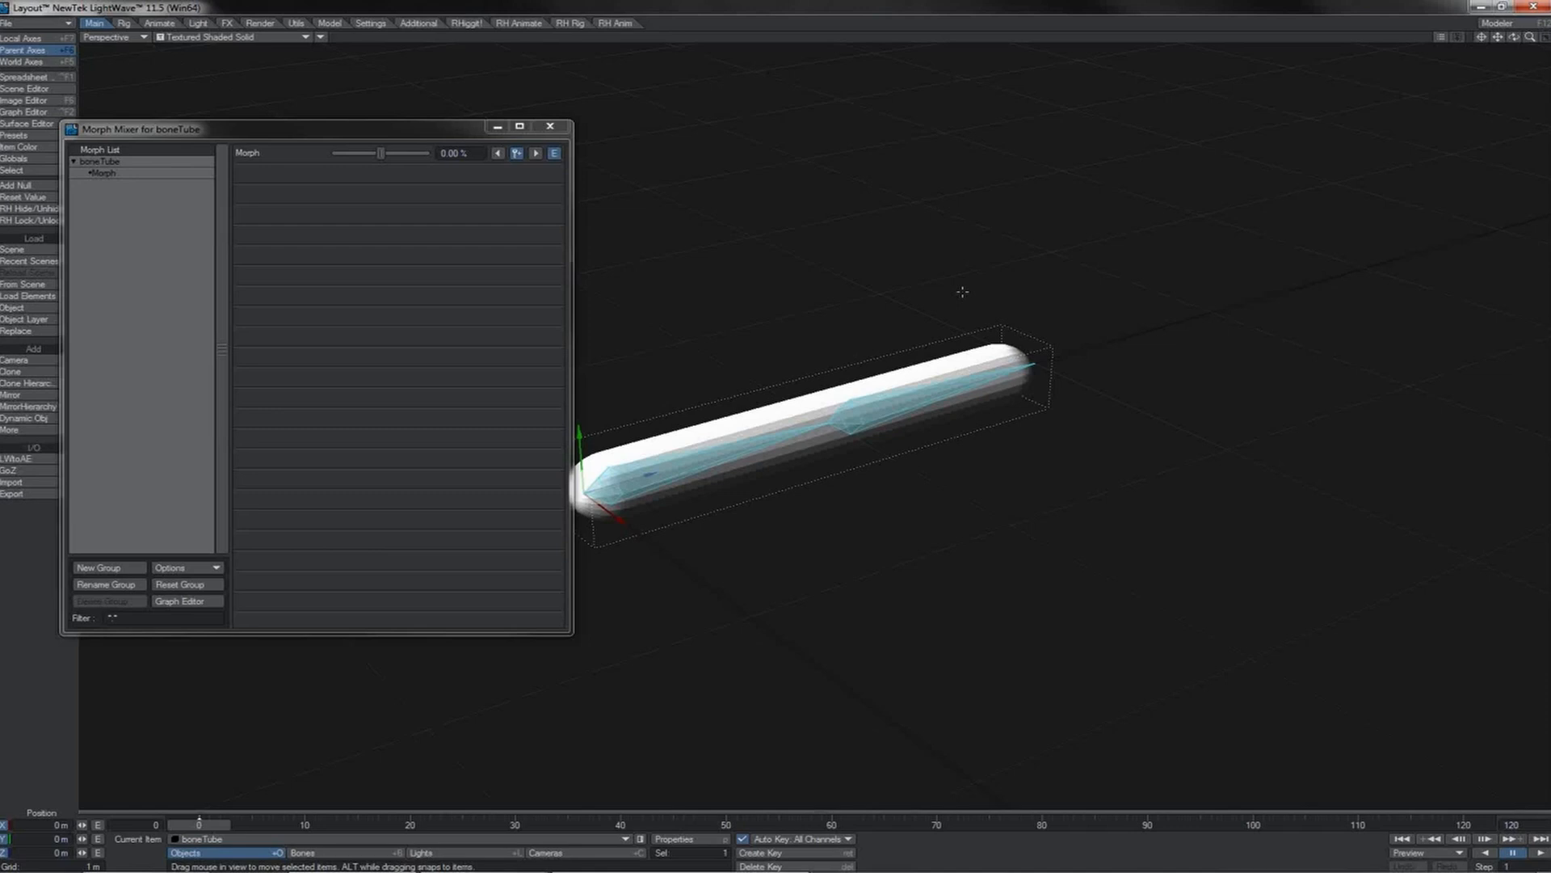
- On the boneTube object, pitch Bone (2) to about 89° and raise the Morph amount to 100%
mouse_move(1527, 40)
mouse_down()
mouse_move(1491, 46)
mouse_move(1545, 26)
mouse_up()
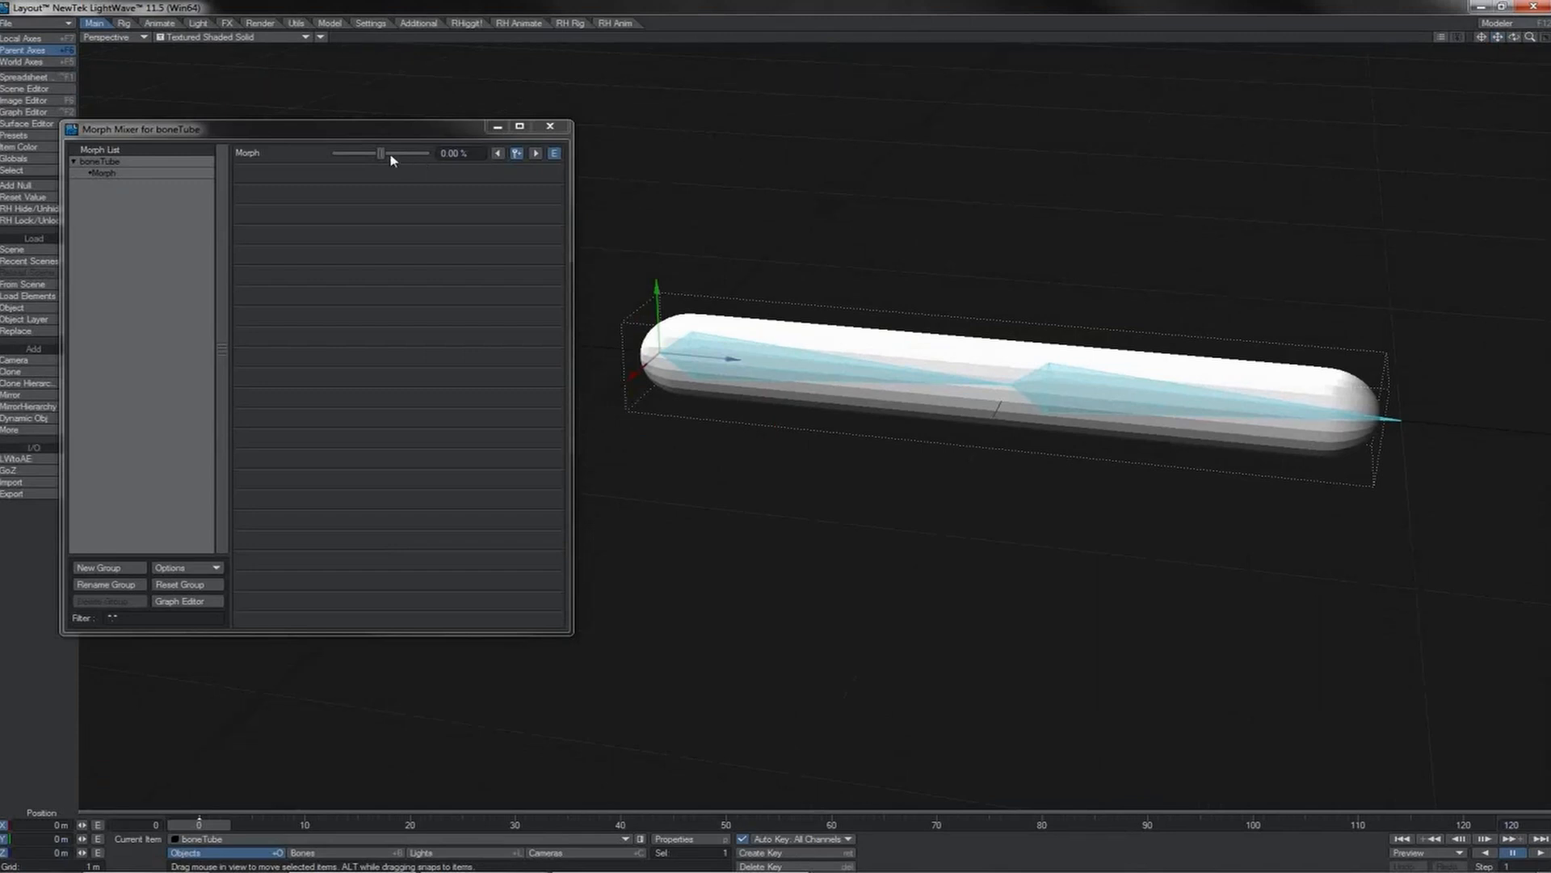
drag(380, 158, 434, 167)
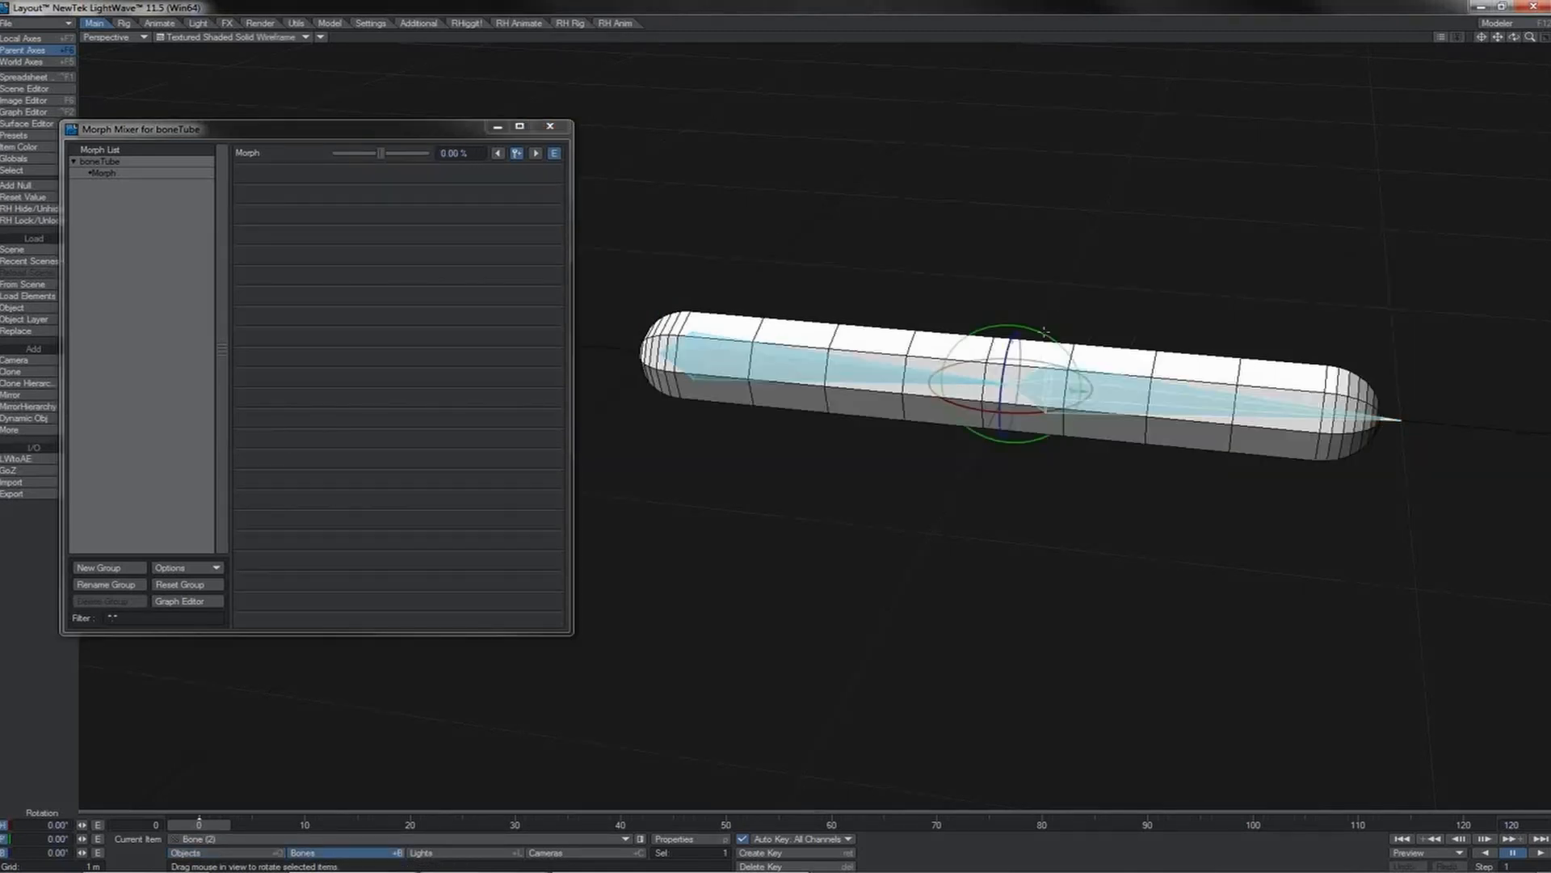
drag(1045, 331, 1048, 471)
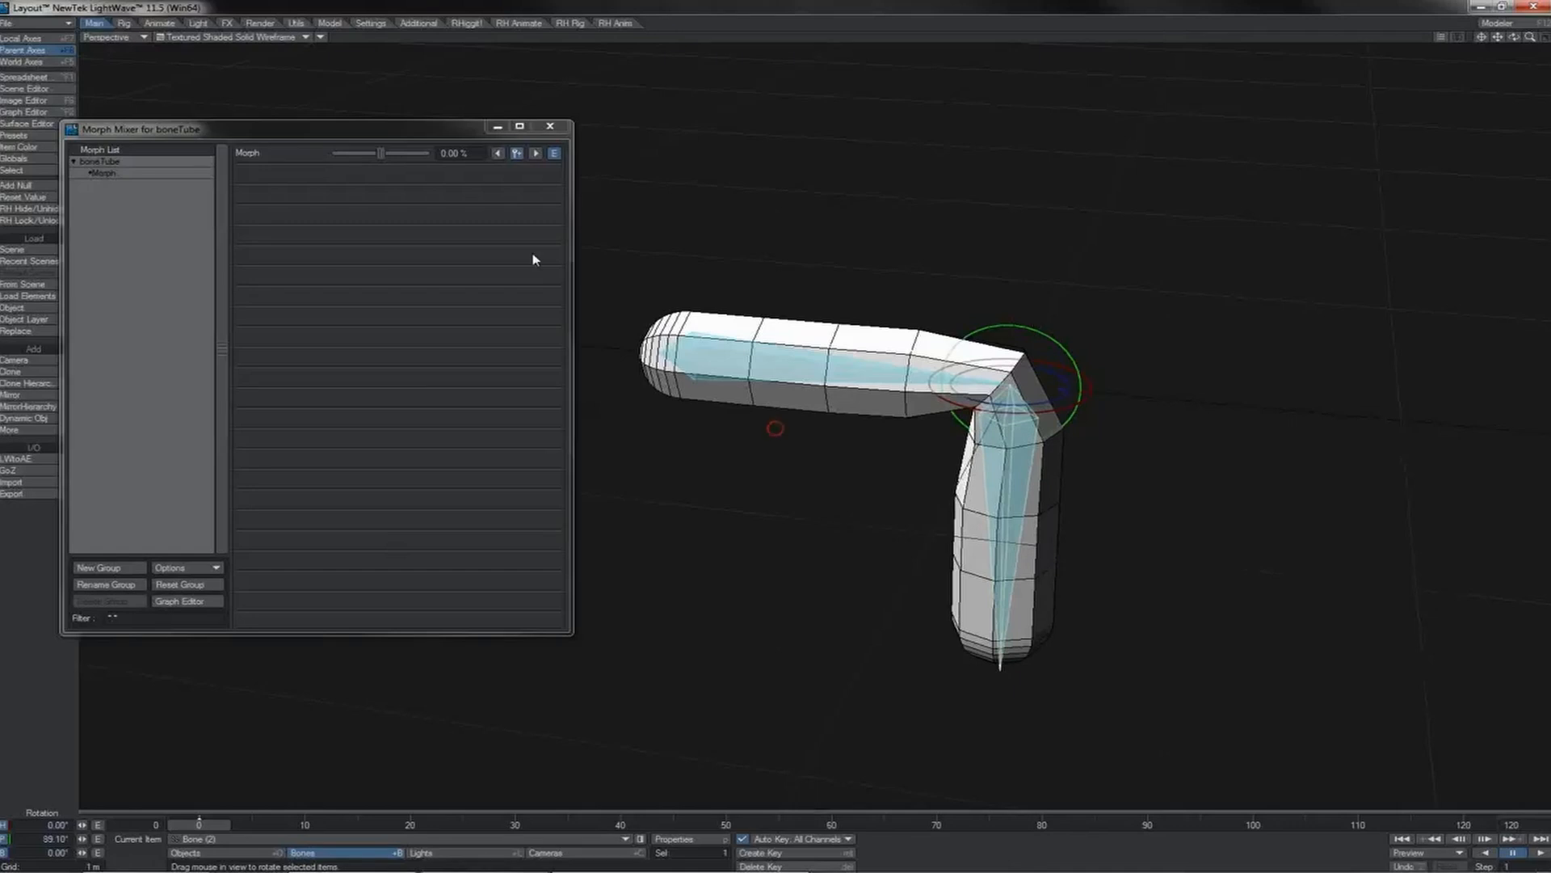
drag(380, 153, 425, 153)
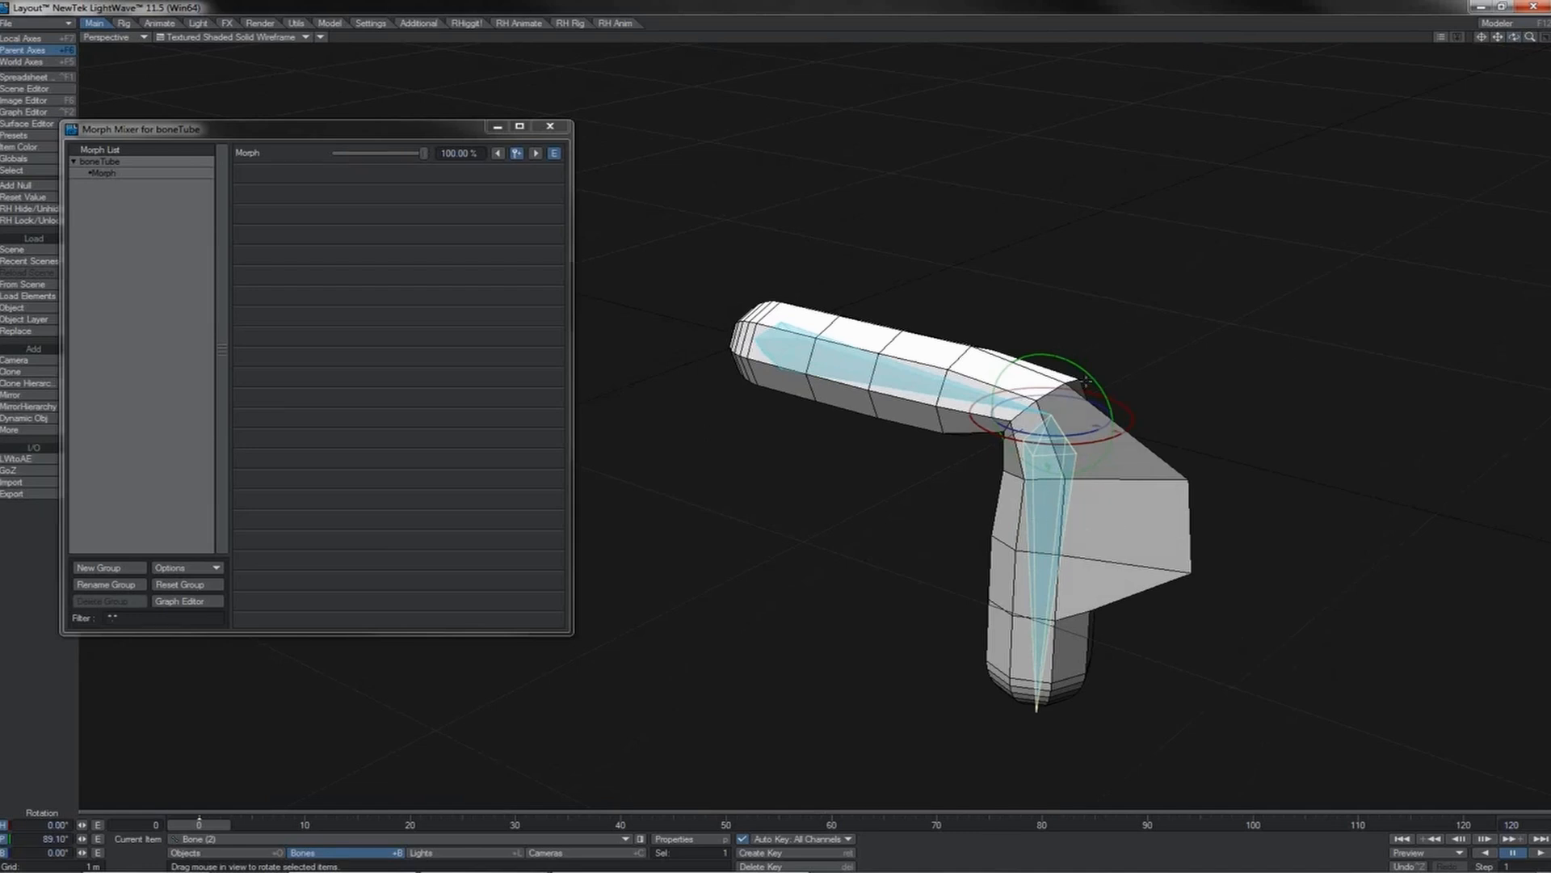
- Pitch Bone (2) further to about 97° and enable Use Morphed Positions in the bone properties
mouse_move(1080, 366)
mouse_down()
mouse_move(913, 373)
mouse_move(1080, 367)
mouse_up()
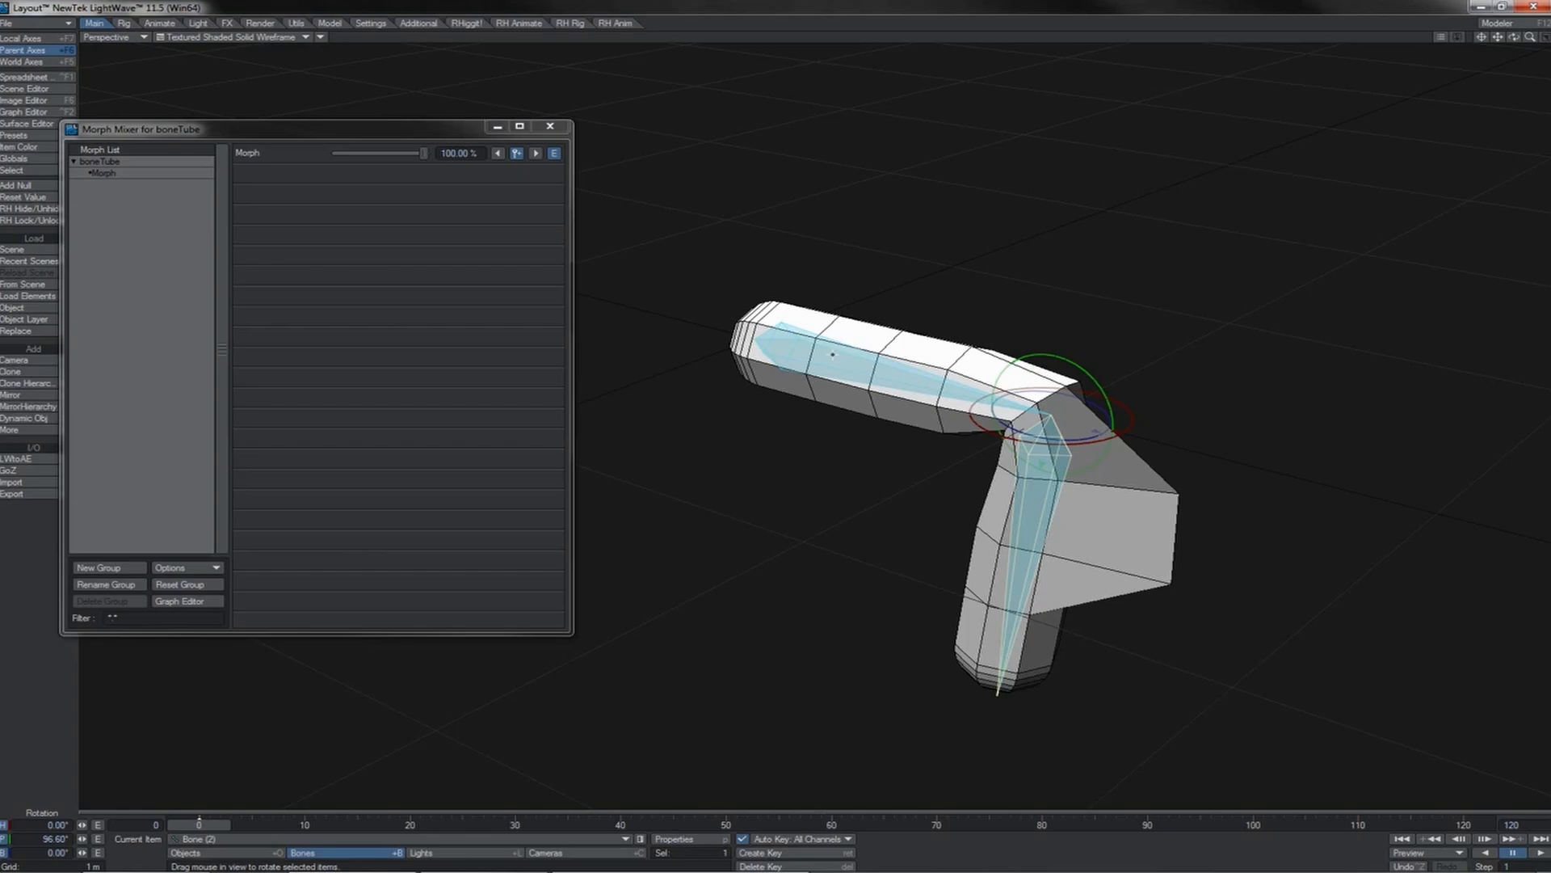
key(p)
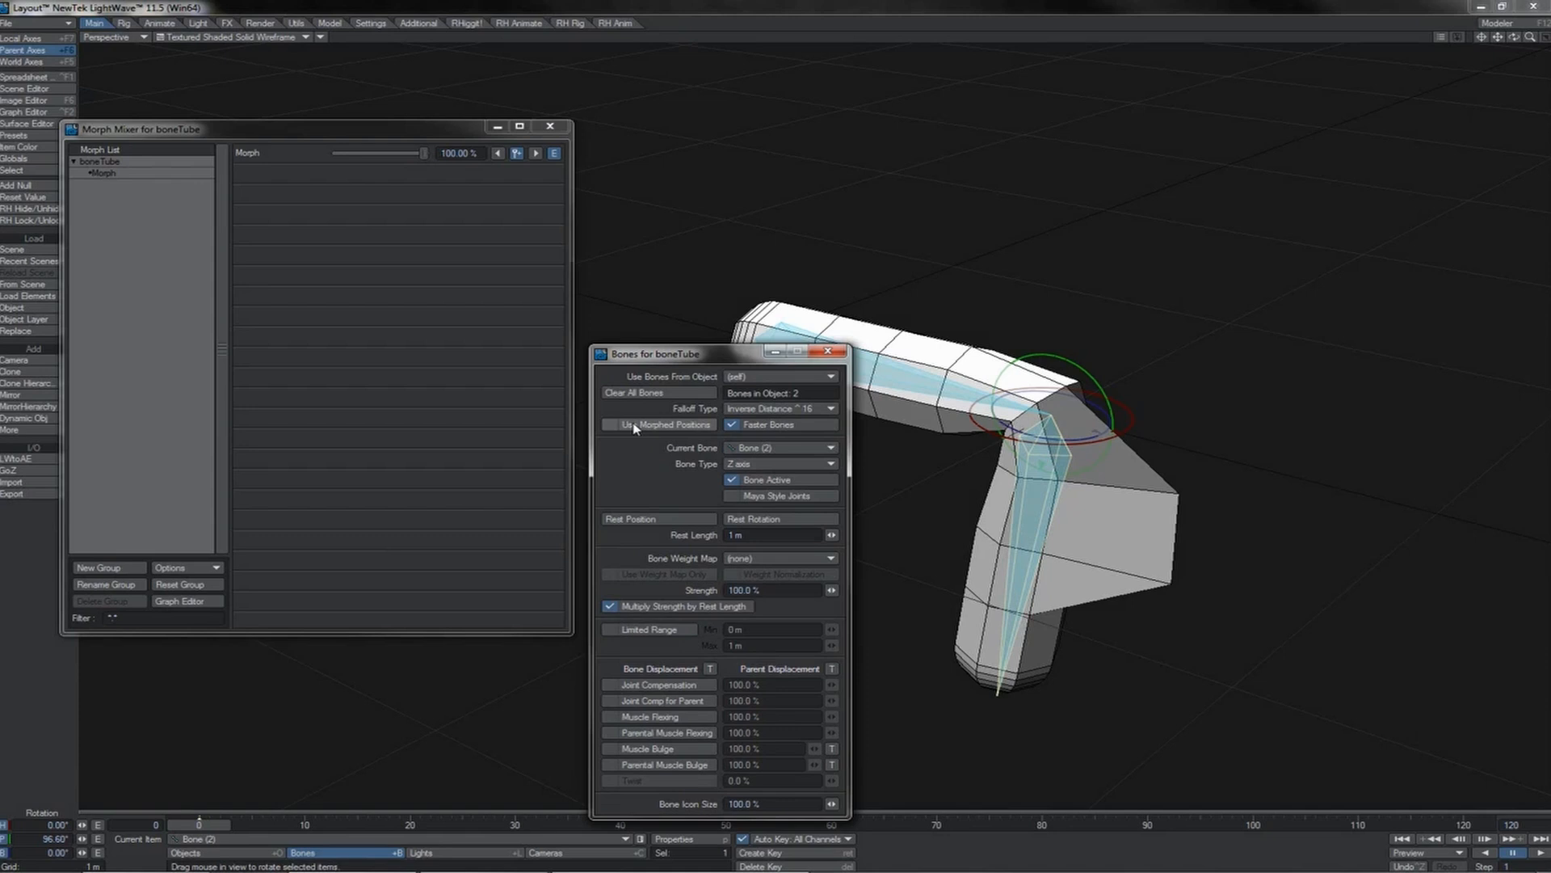
click(635, 426)
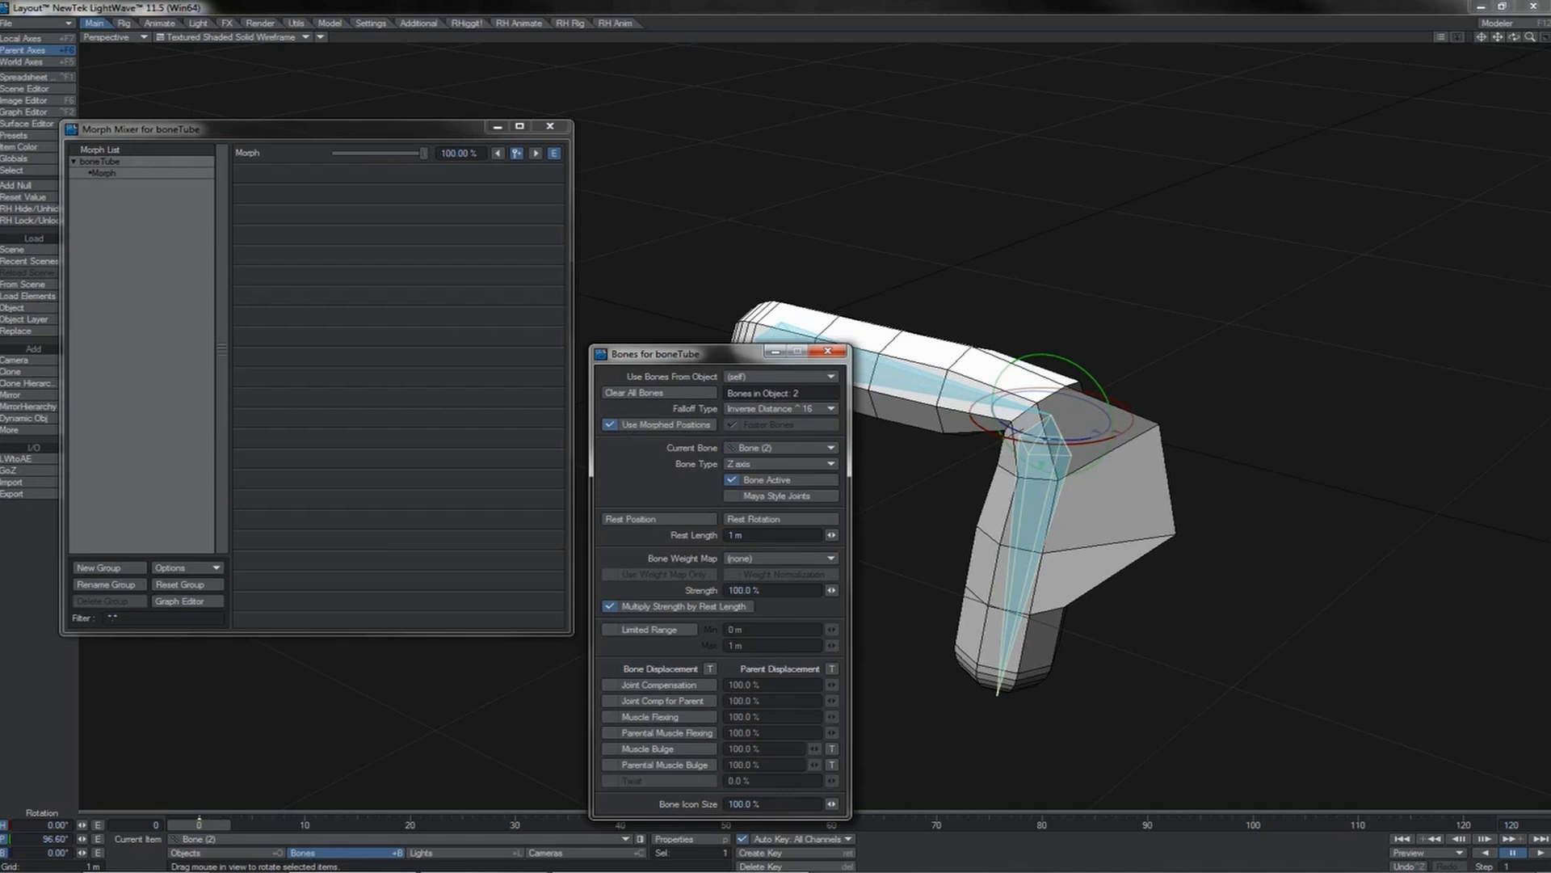
- Straighten the morphed tube by rotating Bone (2) back to a pitch of about -5°
mouse_move(426, 159)
mouse_down()
mouse_move(385, 156)
mouse_move(427, 156)
mouse_up()
drag(1050, 356, 1051, 202)
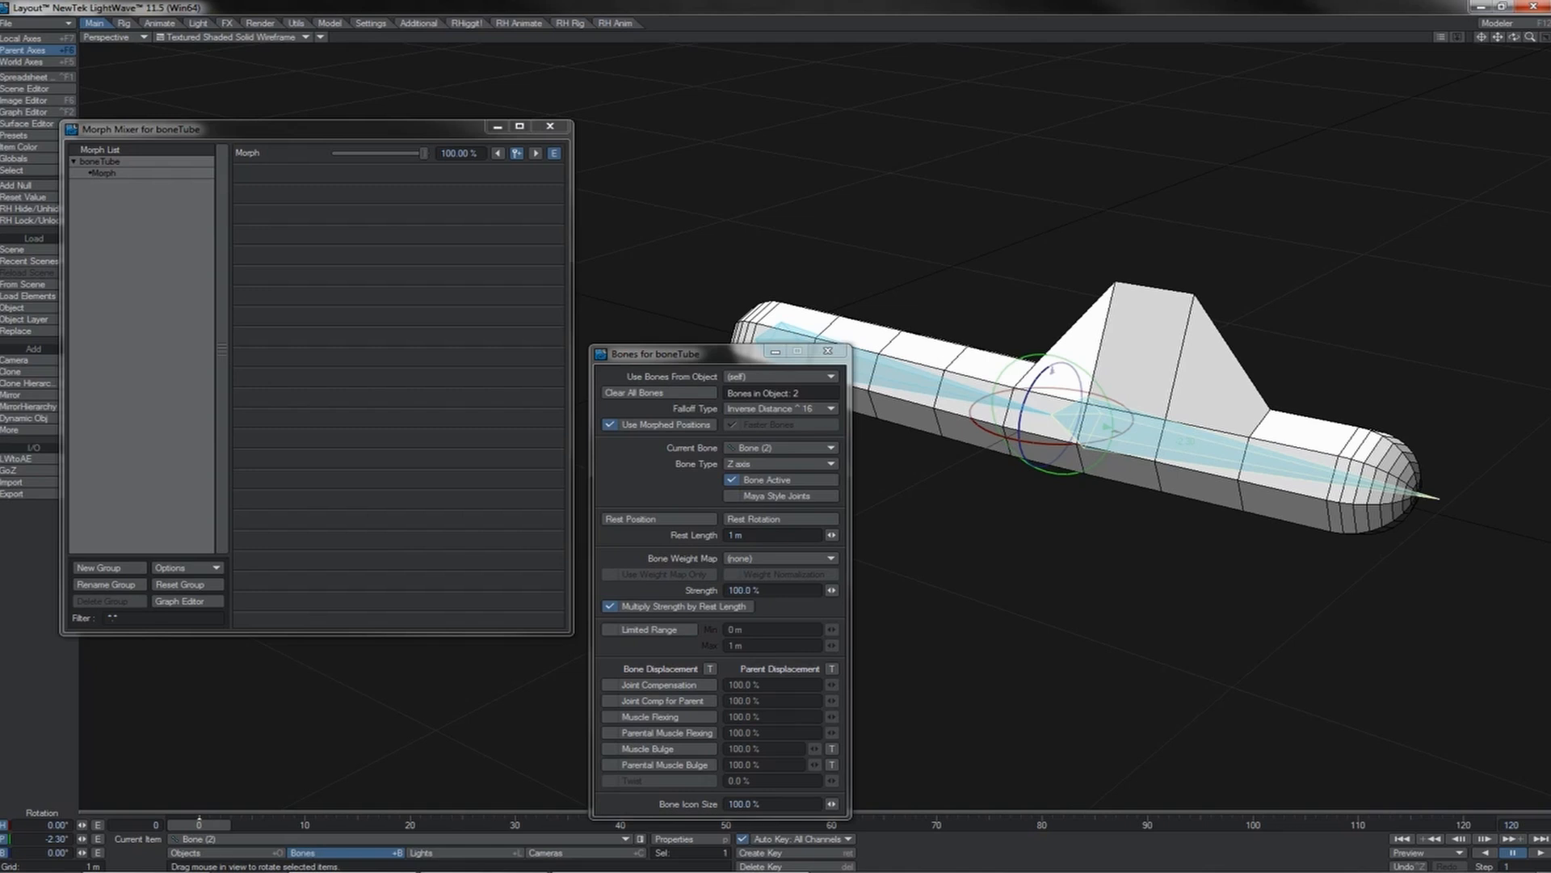
mouse_move(1051, 203)
mouse_down()
mouse_move(1050, 355)
mouse_move(1050, 196)
mouse_up()
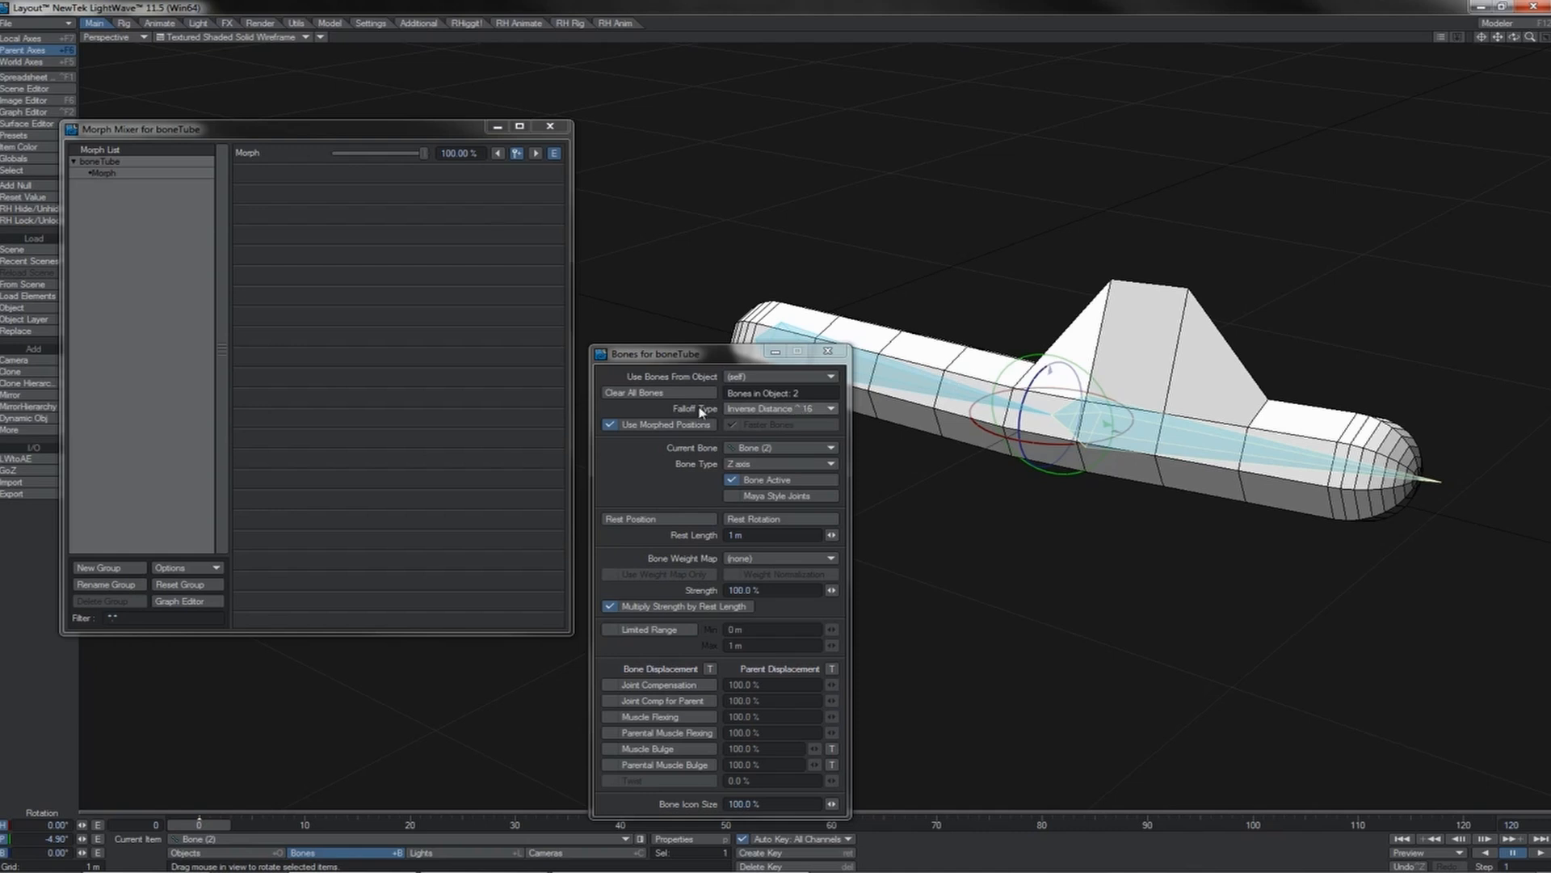
- In the RH_Adam scene, try moving the brow bone R_BROW2_Adam down slightly and undo the move
key(Up)
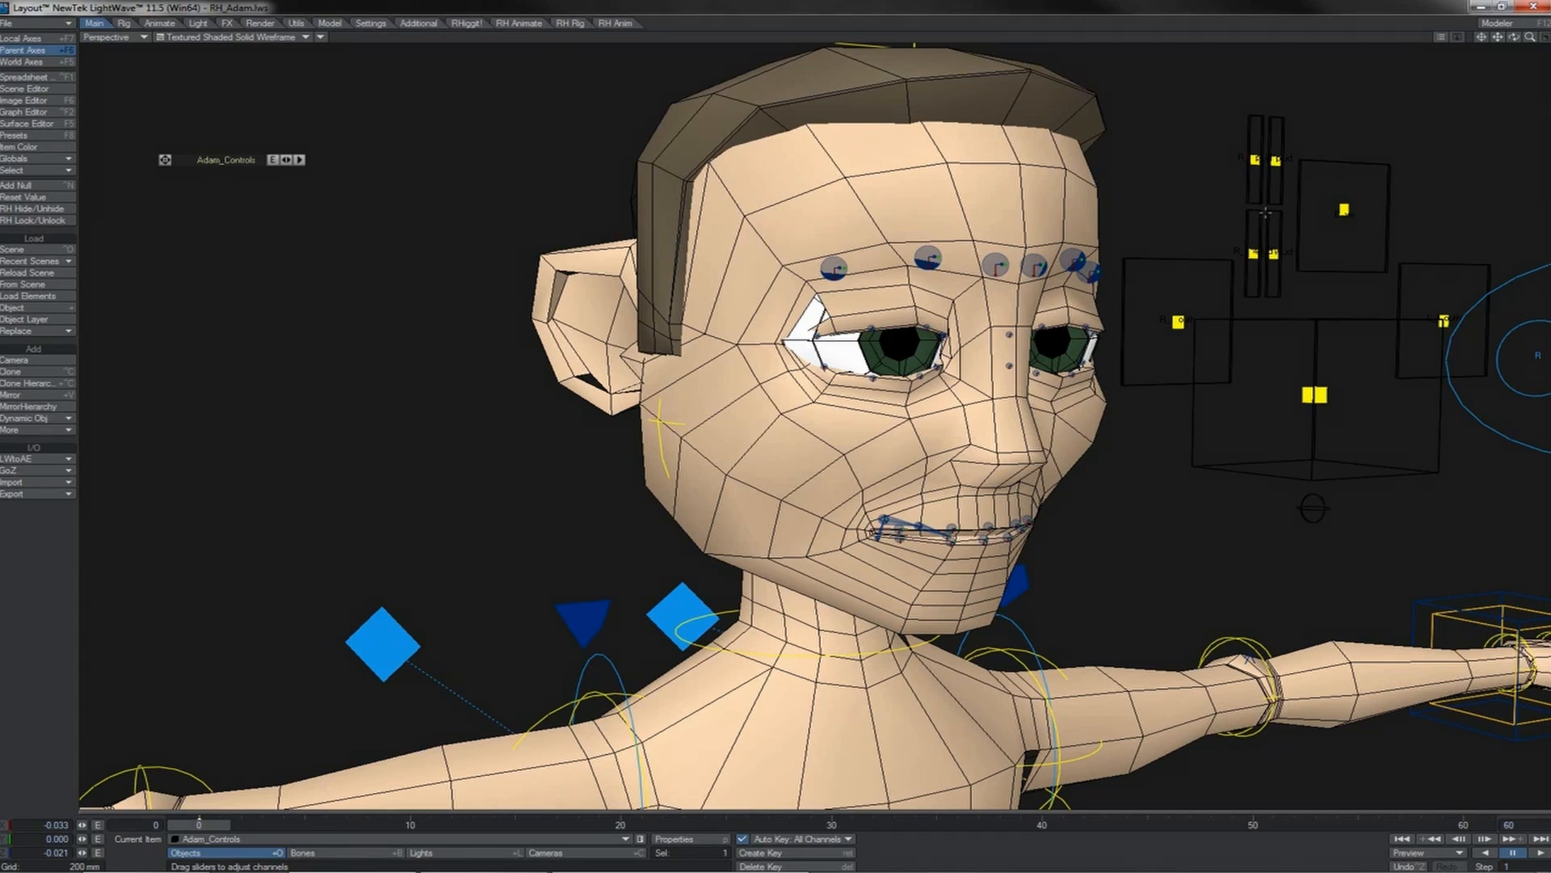
click(1314, 394)
key(t)
mouse_move(1315, 394)
mouse_down()
mouse_move(1318, 313)
mouse_move(1313, 469)
mouse_move(1316, 345)
mouse_move(1314, 453)
mouse_move(1314, 394)
mouse_up()
click(932, 253)
mouse_move(928, 257)
mouse_down()
mouse_move(928, 288)
mouse_move(928, 269)
mouse_up()
key(ctrl+z)
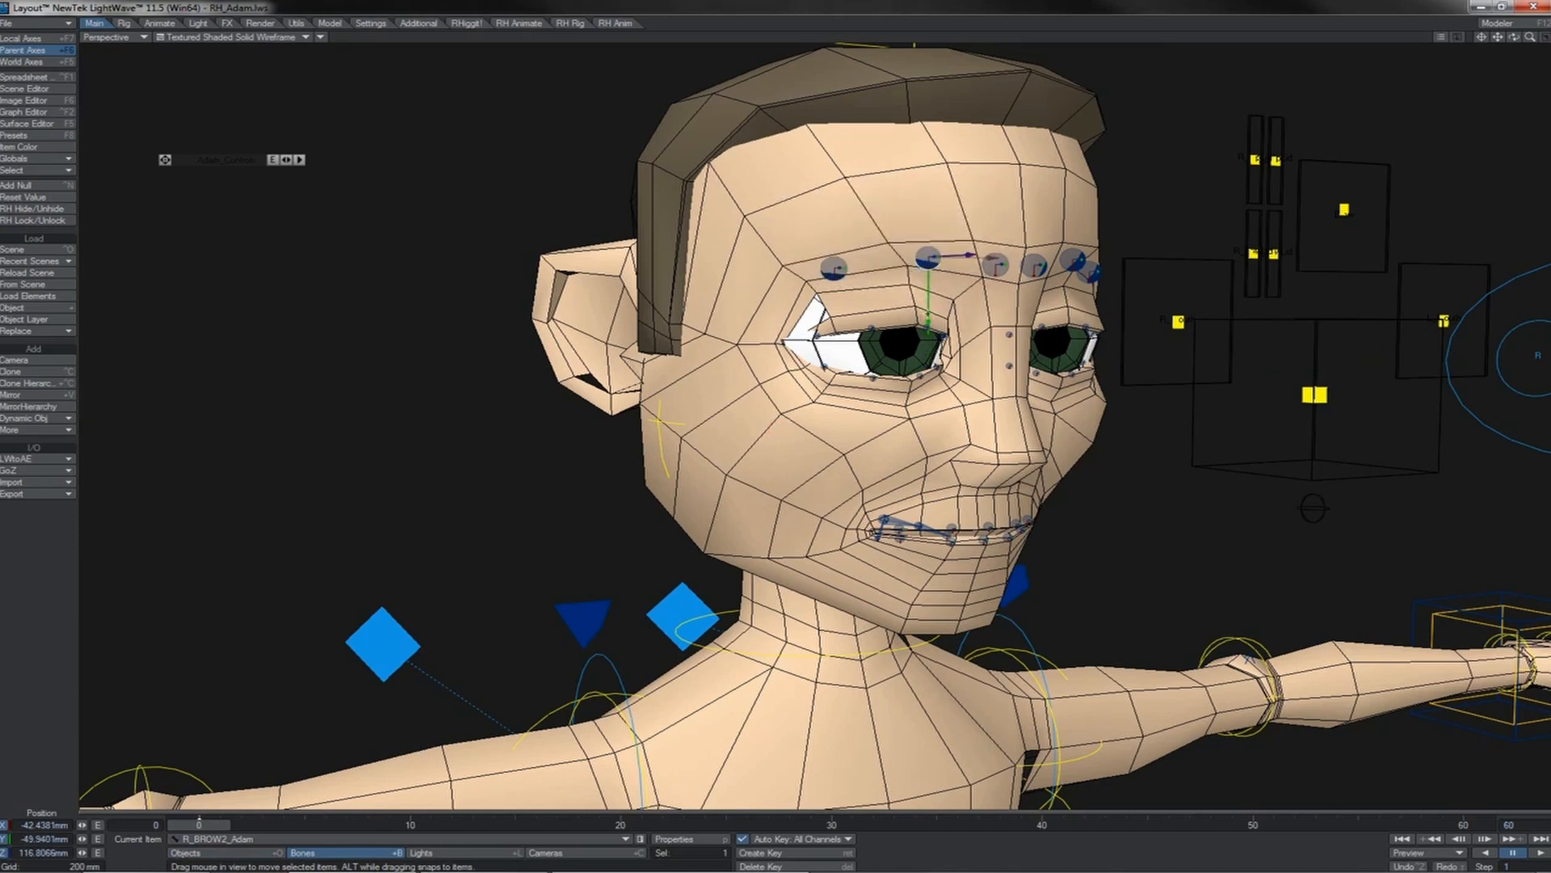
- Select Jaw_Control_Adam and move it down about 815 mm in Y to open the character's mouth
click(1307, 394)
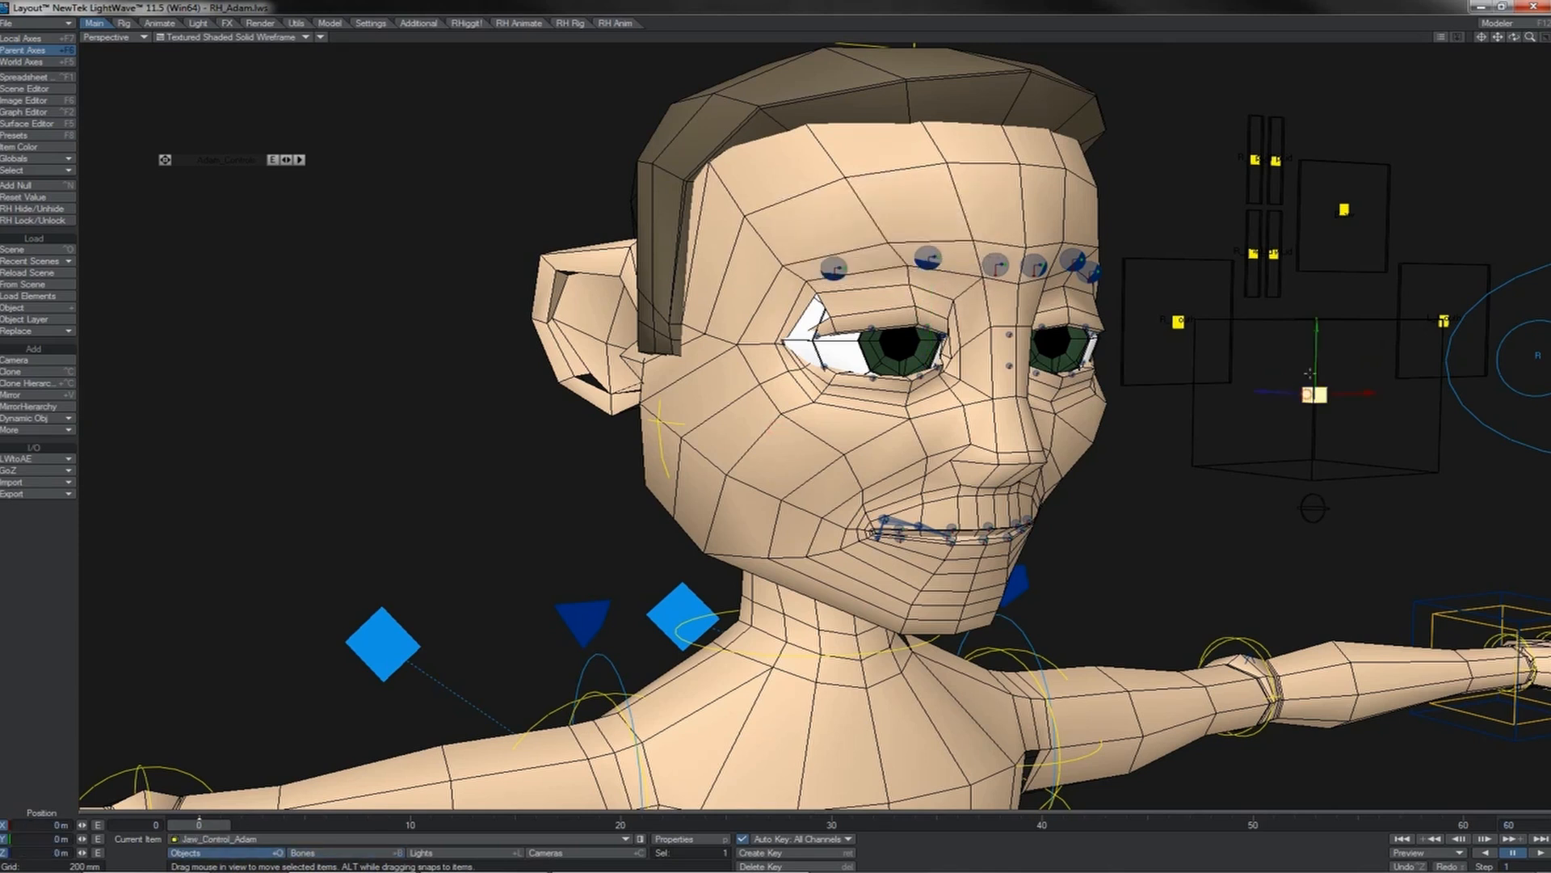
drag(1317, 359, 1318, 419)
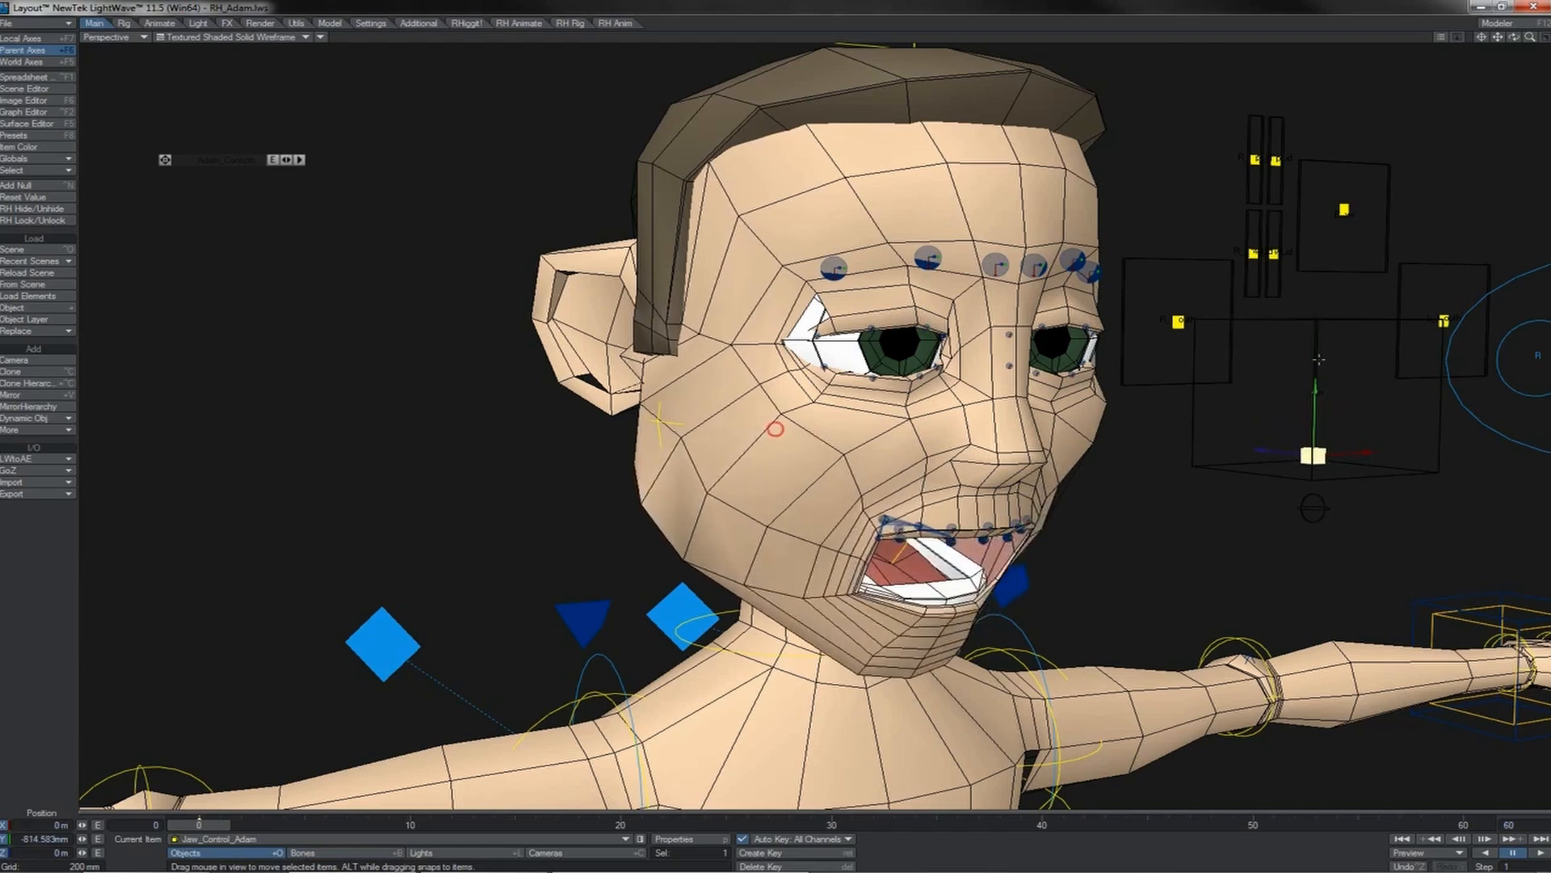
- Select the lower lip bone LIP_LOW3_Adam and, with the mouth closed, move it forward to about 124.6 mm in Z
click(984, 539)
mouse_move(988, 567)
mouse_down()
mouse_move(987, 595)
mouse_move(987, 555)
mouse_up()
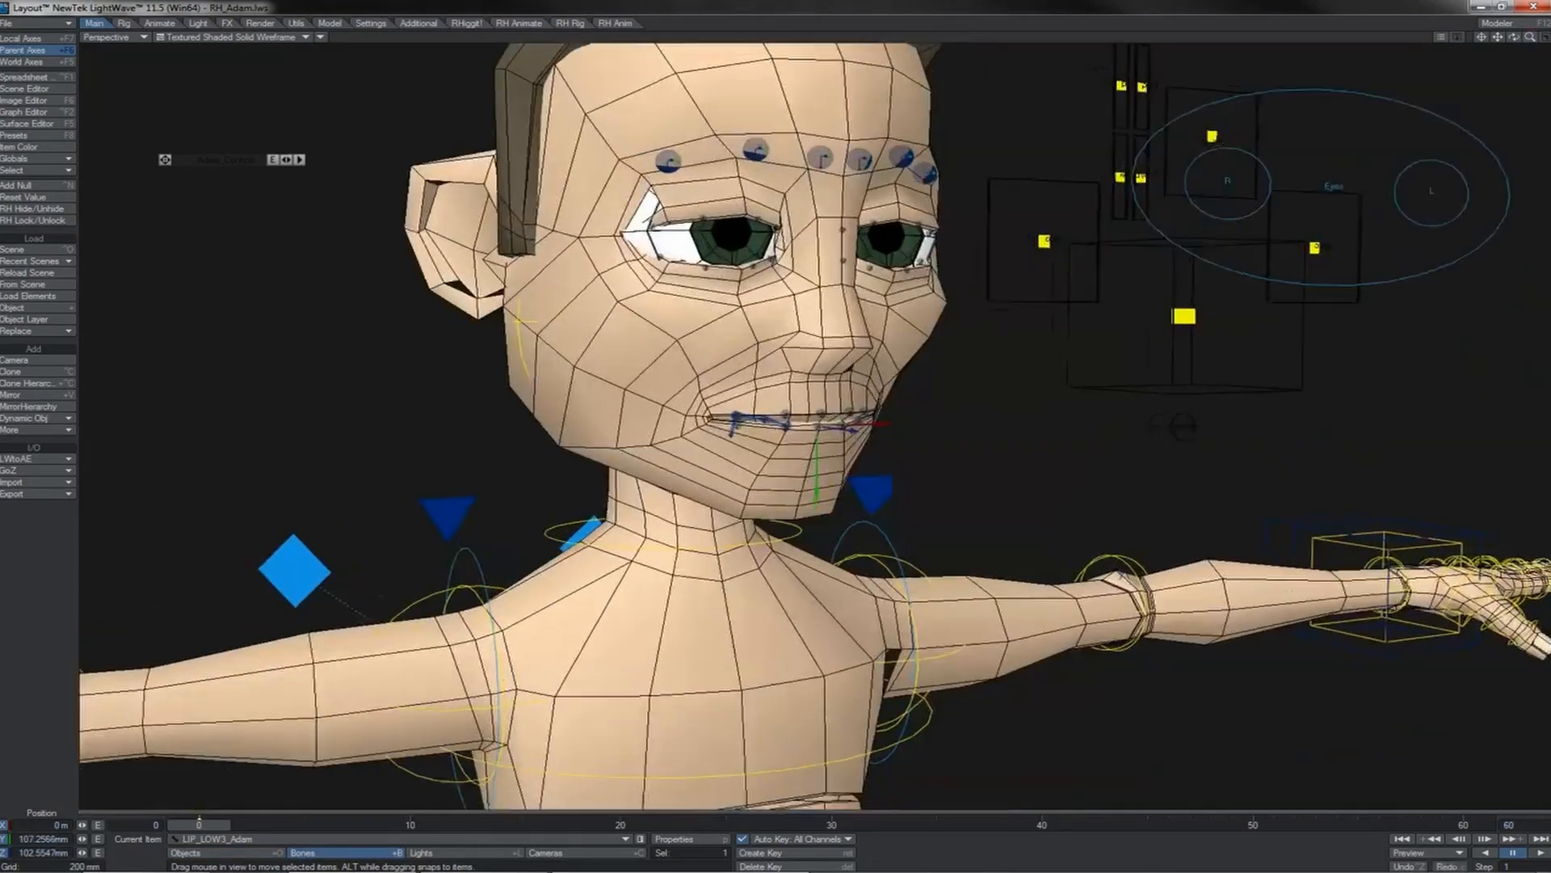
scroll(776, 416, up, 6)
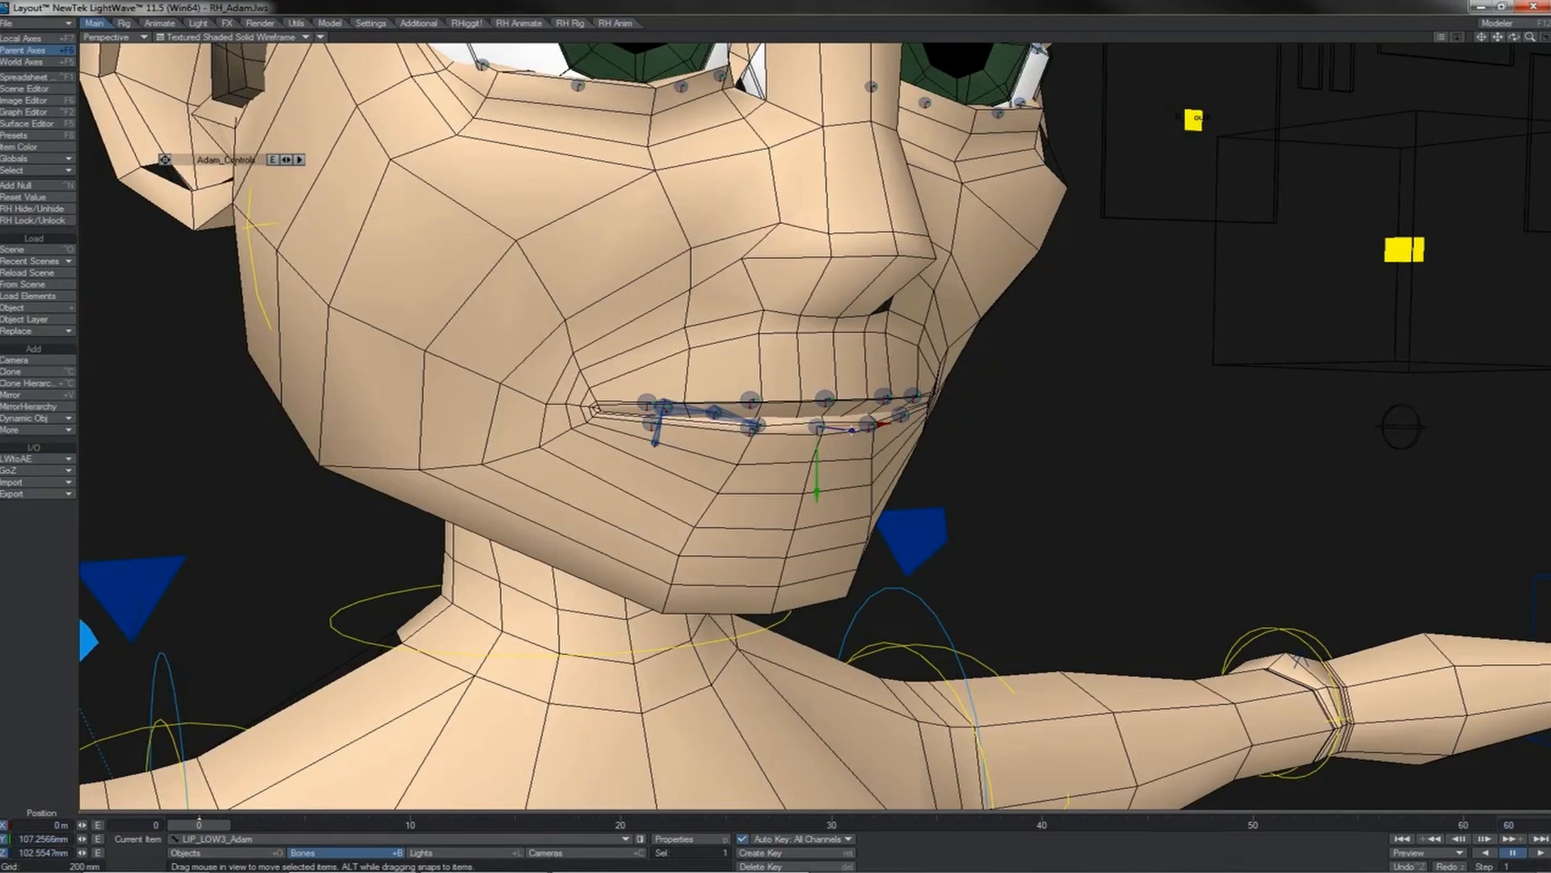
drag(1514, 37, 1543, 41)
drag(883, 433, 928, 434)
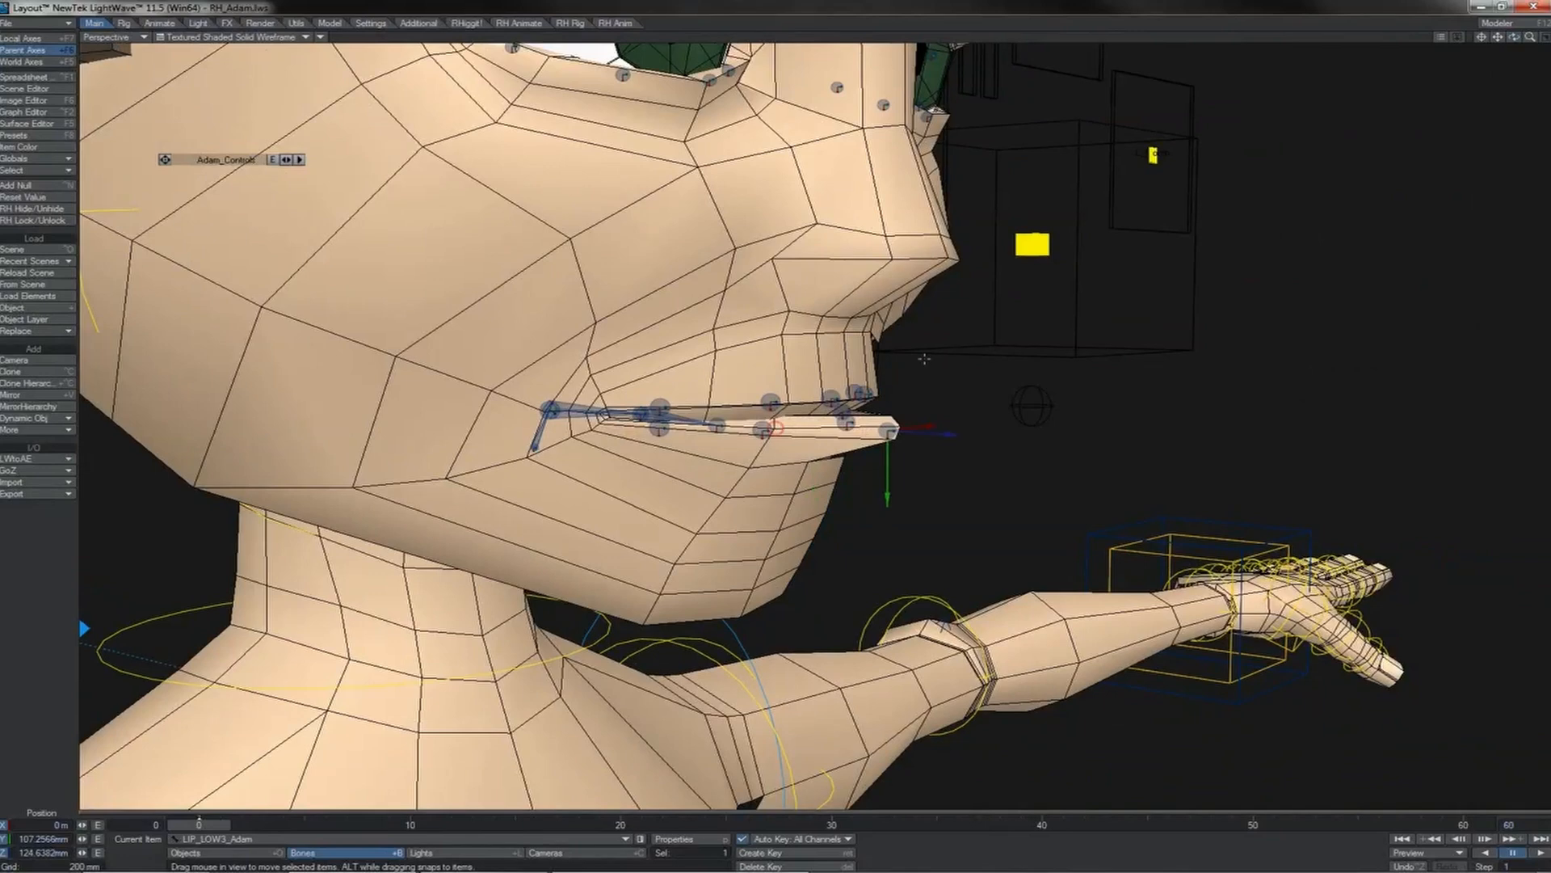
- Open the mouth by moving Jaw_Control_Adam to -1 m in Y, and enable Use Morphed Positions in RH_Adam's bone properties
click(1032, 244)
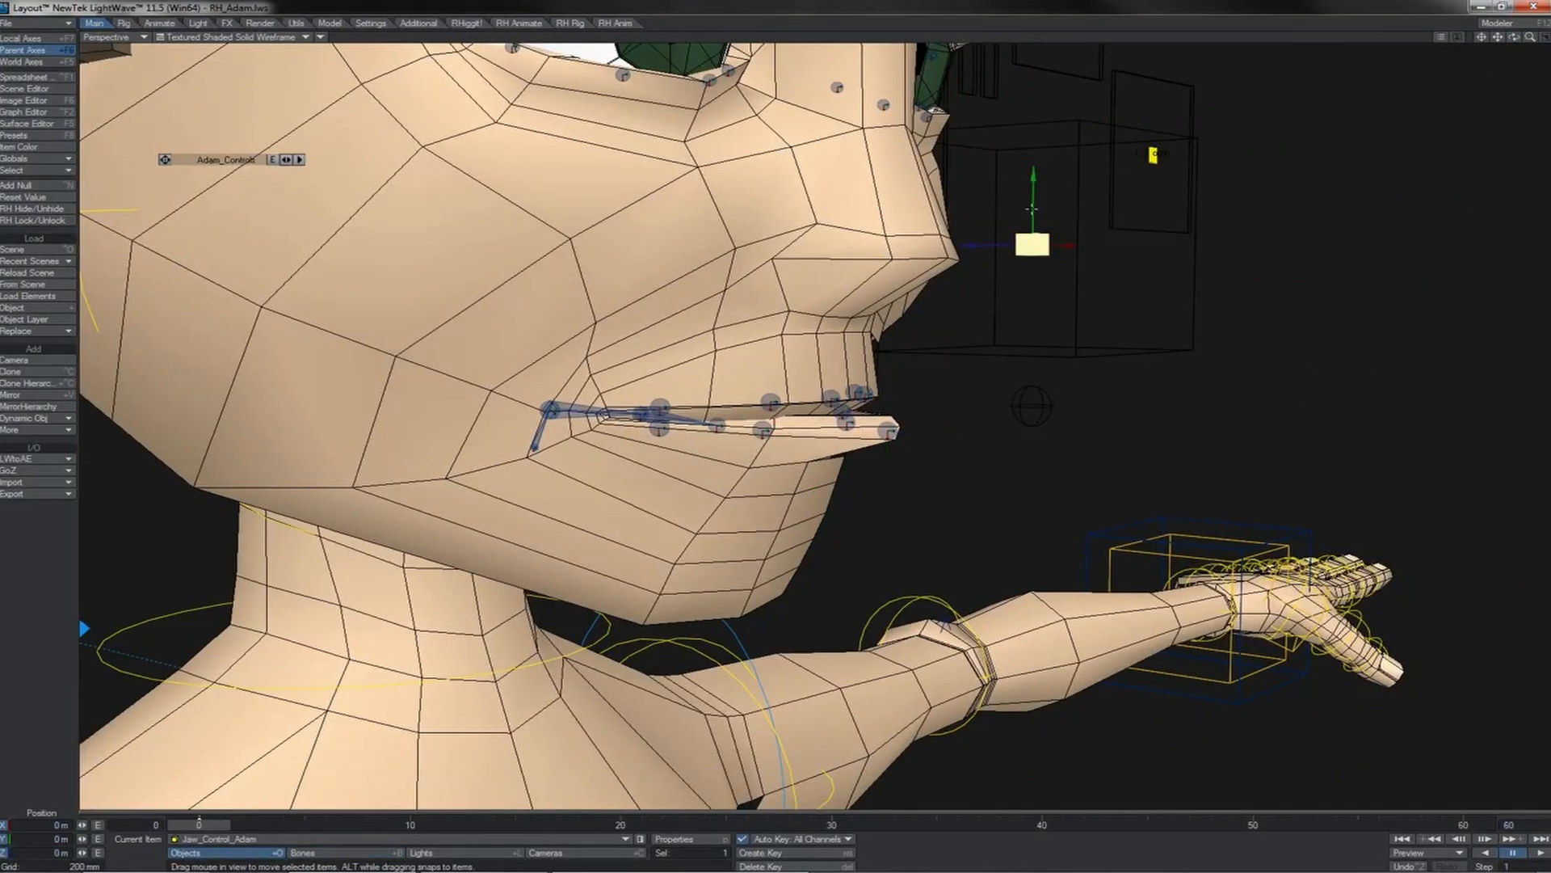
drag(1033, 245, 1032, 208)
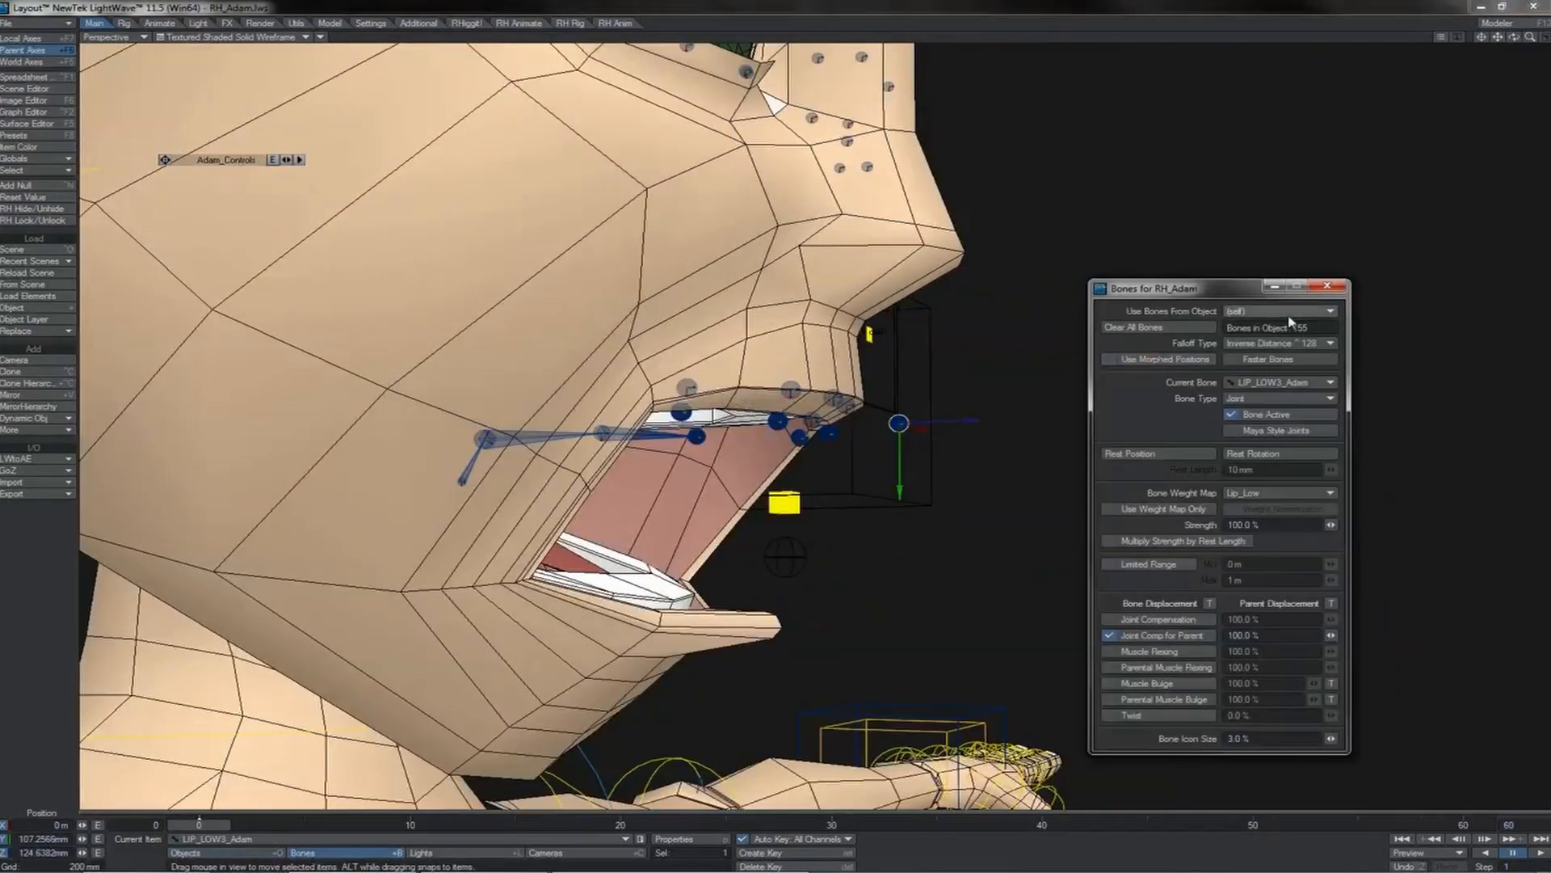
click(1125, 363)
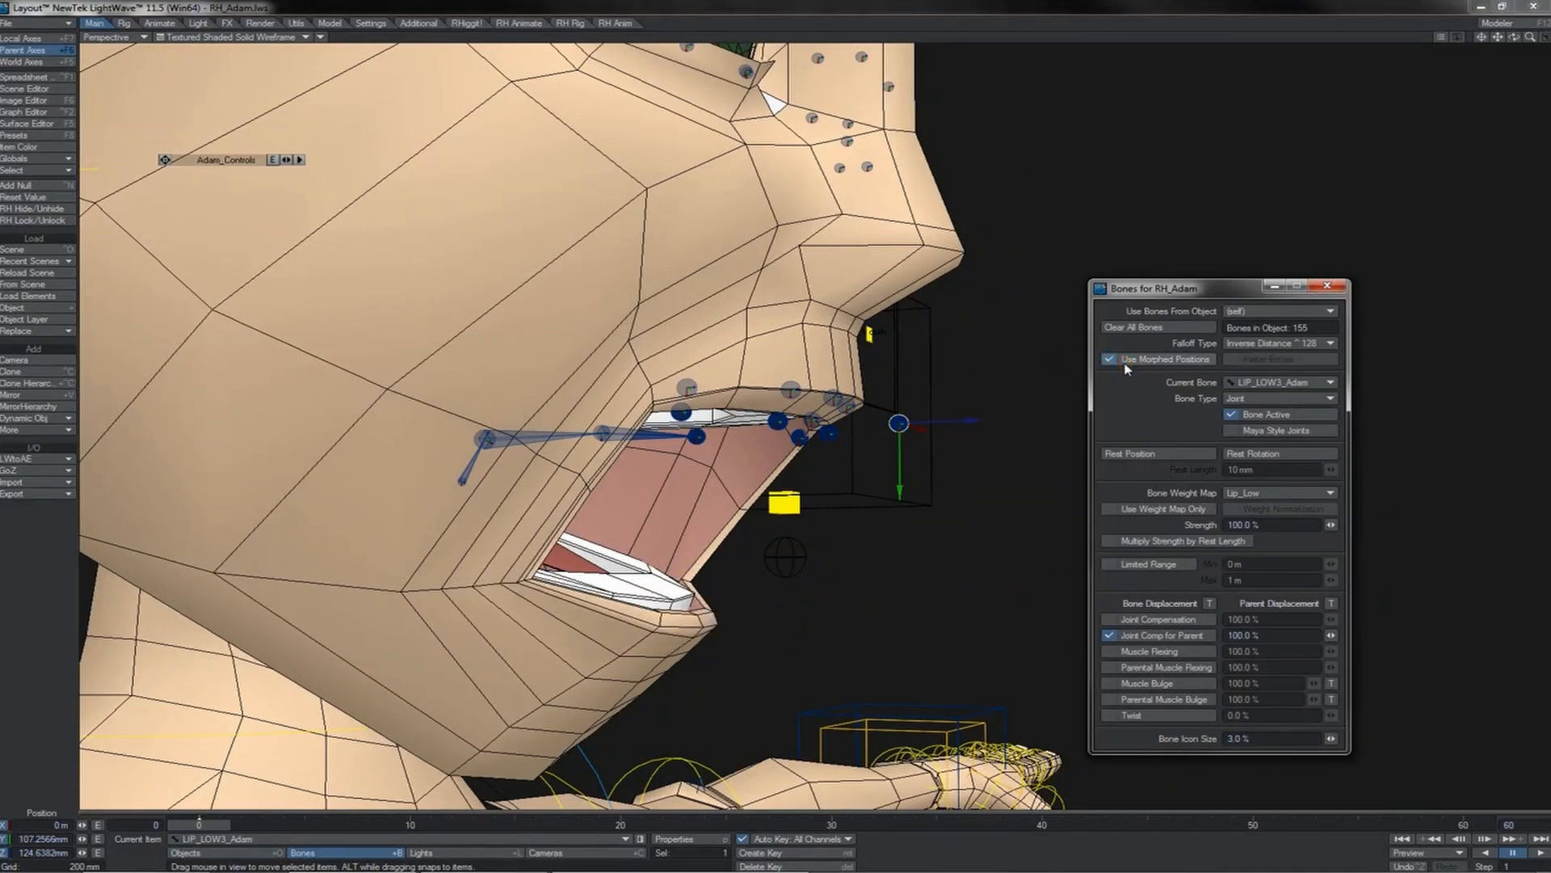
click(1326, 285)
- With the jaw kept open, move the lower lip bone LIP_LOW3_Adam upward in the view to about 75.4 mm in Y
click(790, 507)
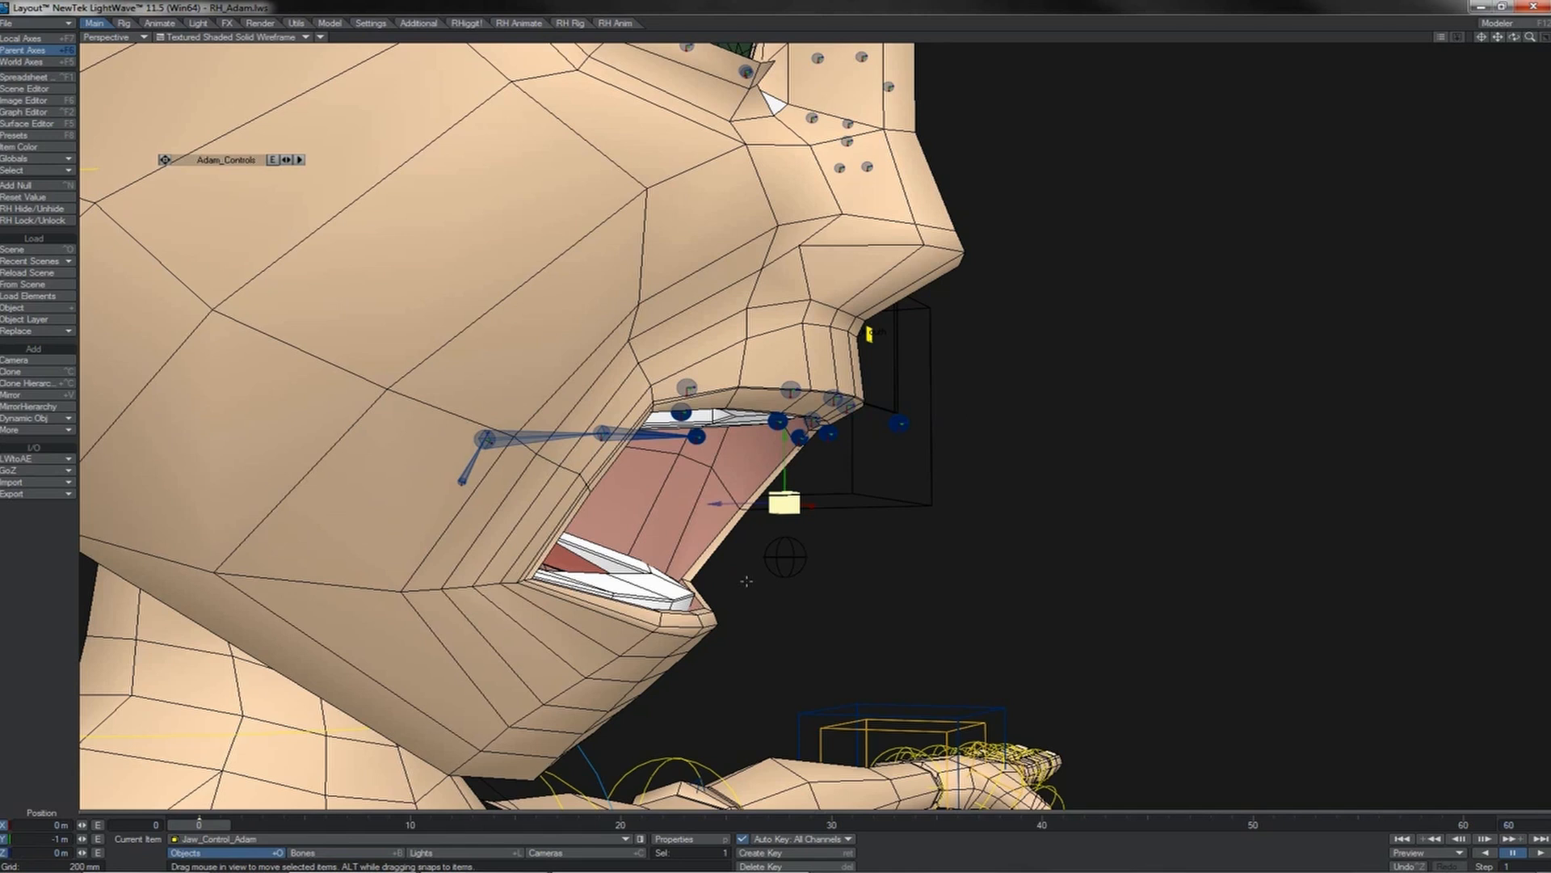
click(899, 422)
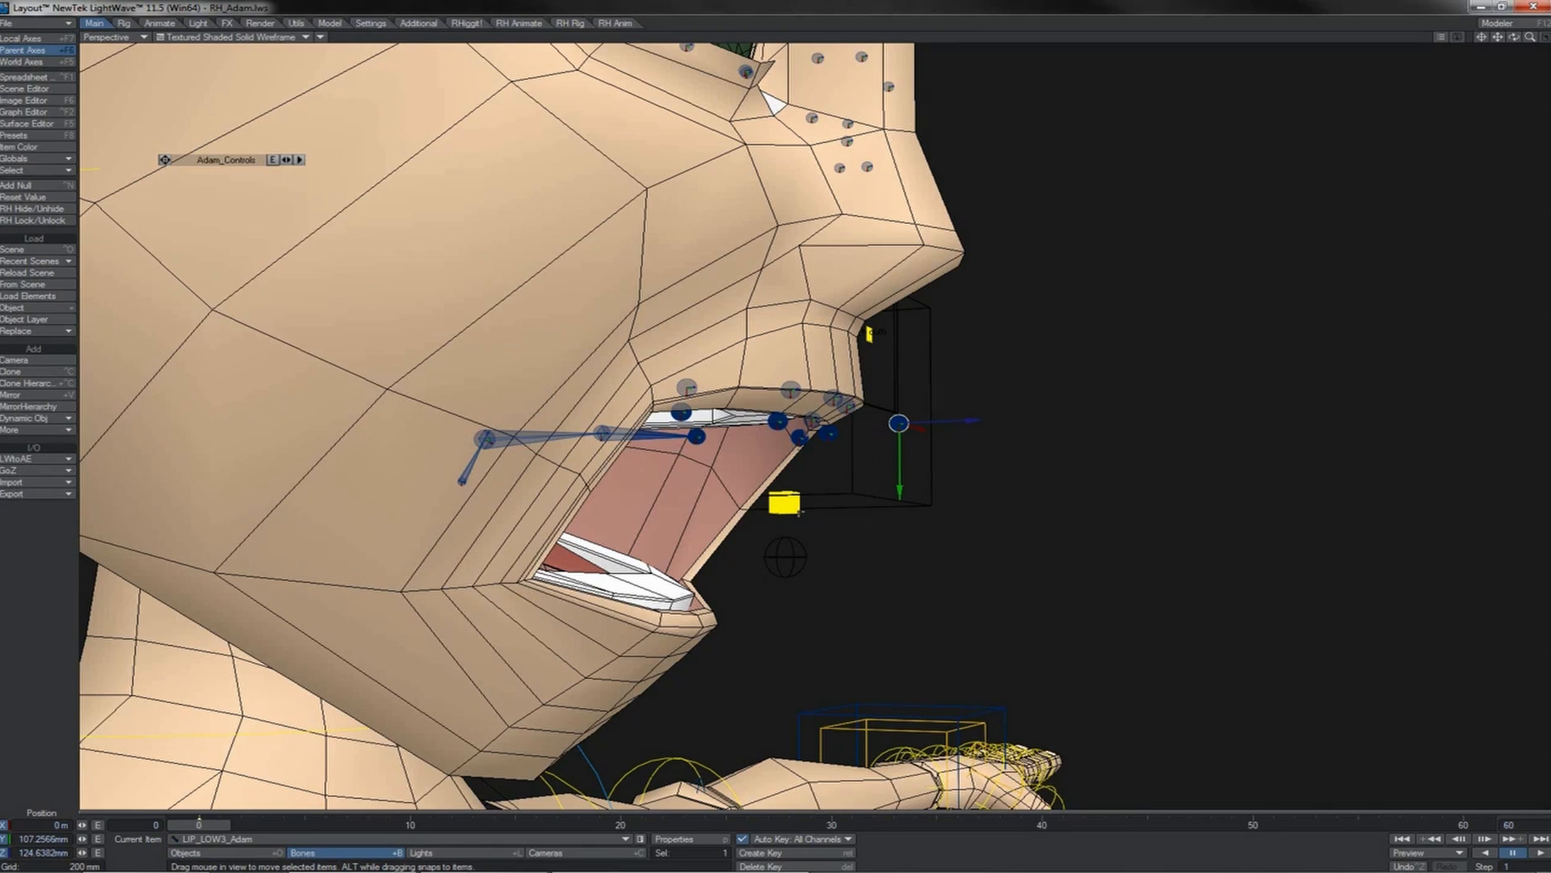
click(790, 508)
mouse_move(790, 507)
mouse_down()
mouse_move(785, 361)
mouse_move(783, 502)
mouse_up()
click(903, 425)
drag(901, 424, 898, 311)
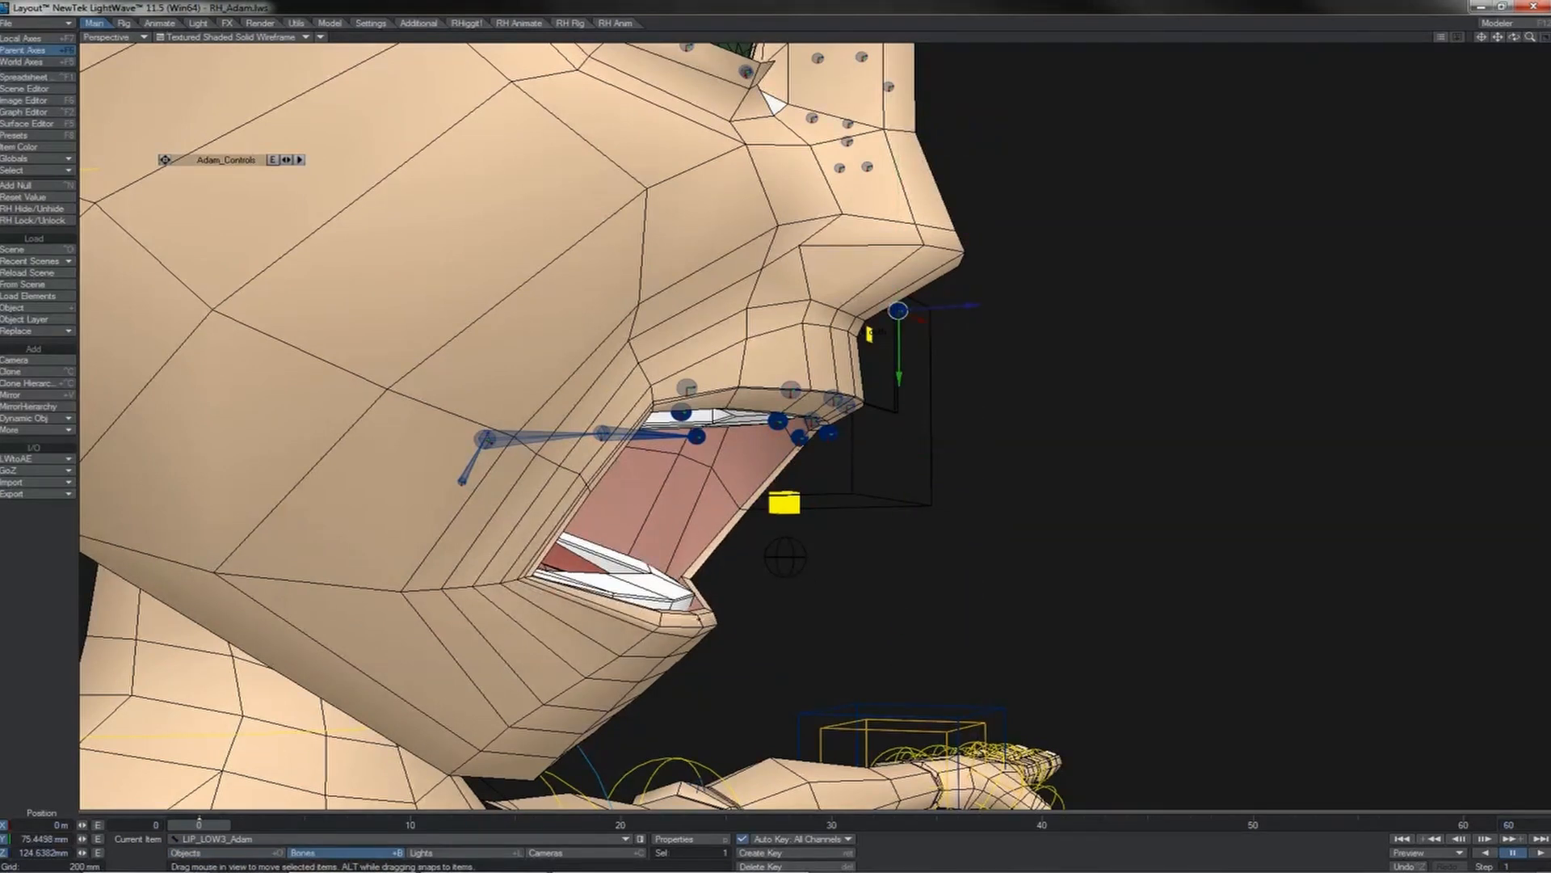